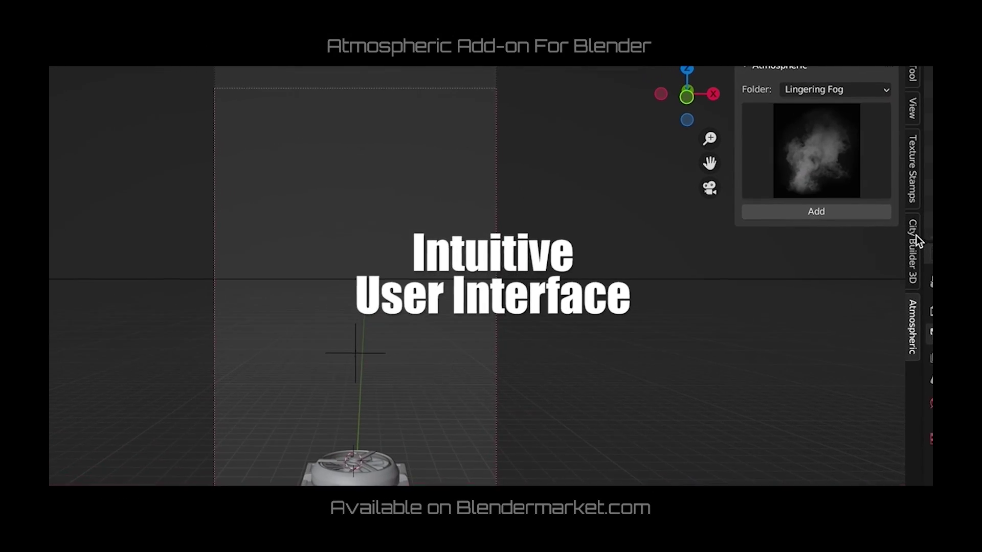
- Browse the folder categories of the Atmospheric add-on, from Lingering Fog to Low Steam Loops
{"action": "left_click", "coordinate": [818, 96]}
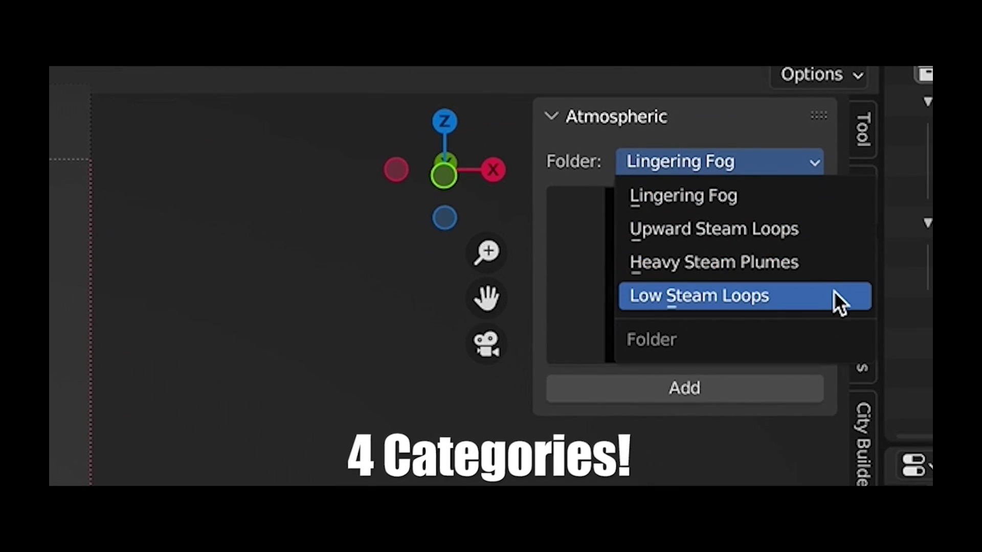
{"action": "left_click", "coordinate": [782, 157]}
{"action": "left_click", "coordinate": [752, 212]}
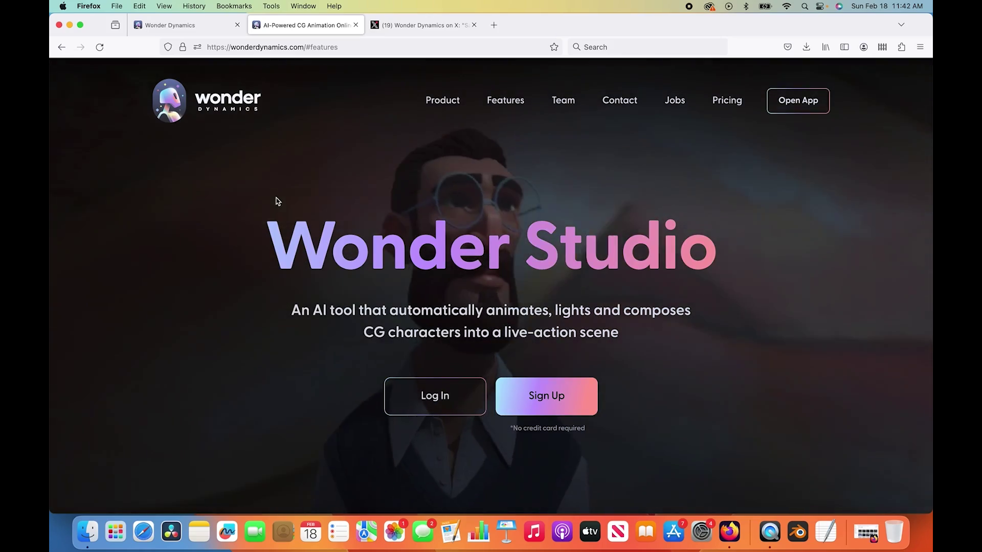
- Examine the Wonder Studio features page from its introduction through the frame-by-frame VFX section to the exportable elements
{"action": "scroll", "coordinate": [863, 276], "scroll_direction": "down", "scroll_amount": 10}
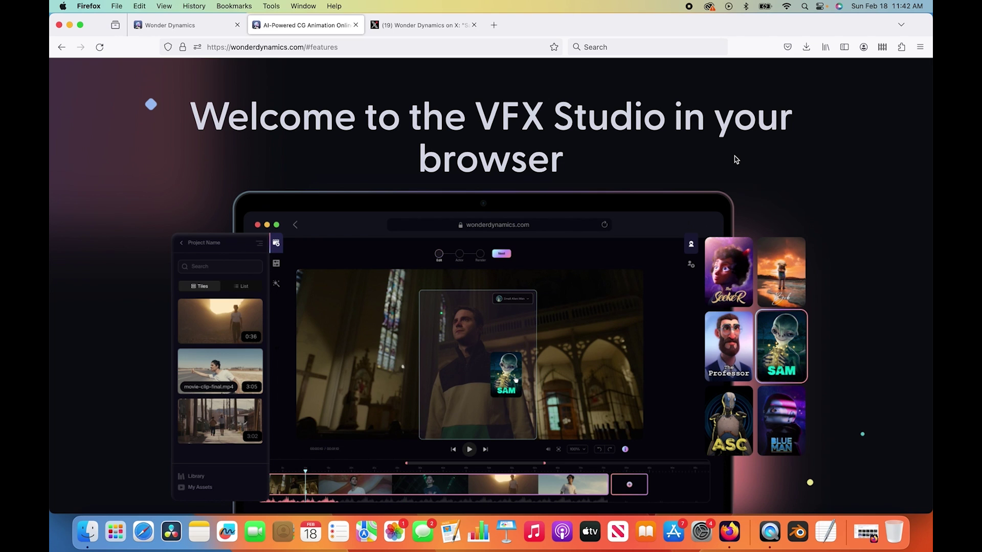
{"action": "scroll", "coordinate": [671, 348], "scroll_direction": "down", "scroll_amount": 15}
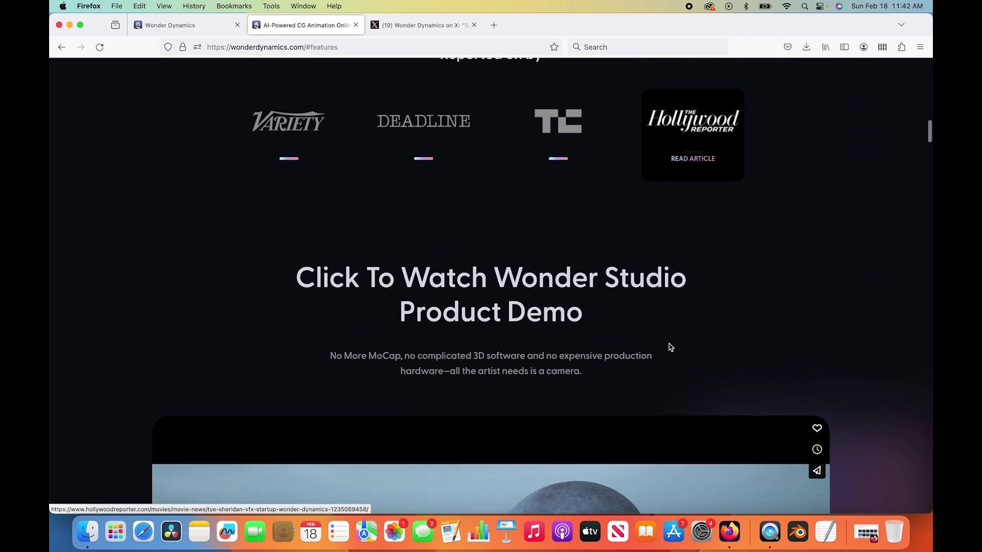
{"action": "scroll", "coordinate": [691, 413], "scroll_direction": "down", "scroll_amount": 8}
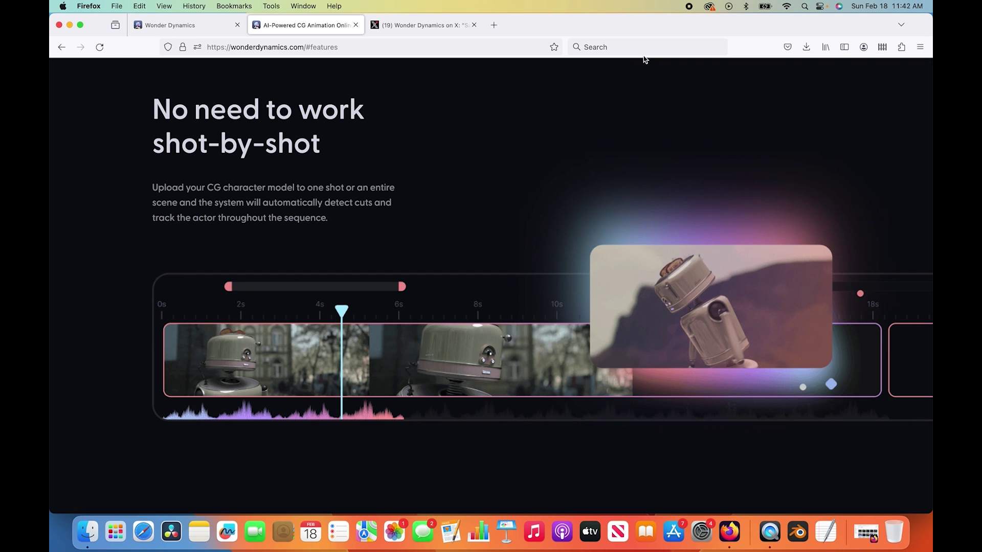
{"action": "scroll", "coordinate": [492, 328], "scroll_direction": "down", "scroll_amount": 2}
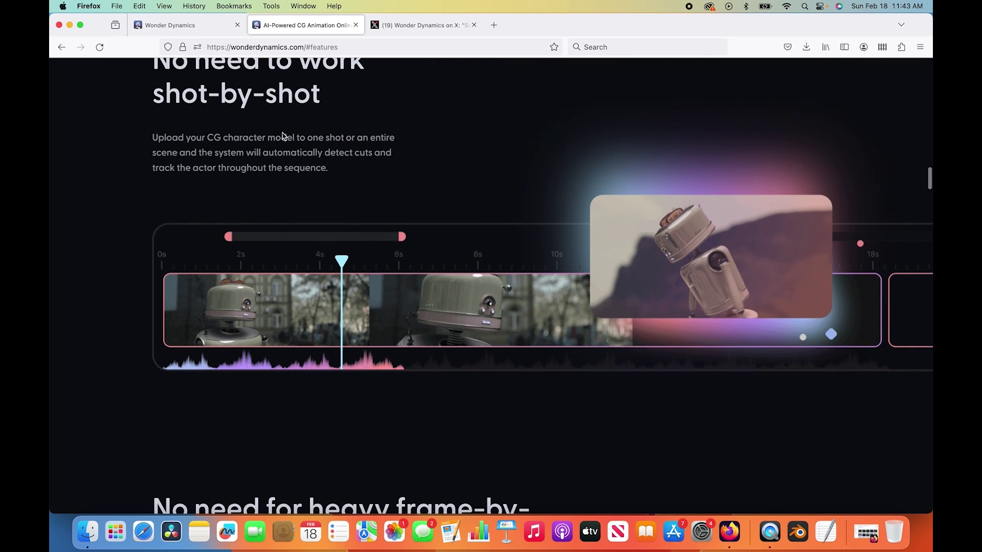
{"action": "scroll", "coordinate": [617, 457], "scroll_direction": "down", "scroll_amount": 9}
{"action": "scroll", "coordinate": [342, 213], "scroll_direction": "up", "scroll_amount": 2}
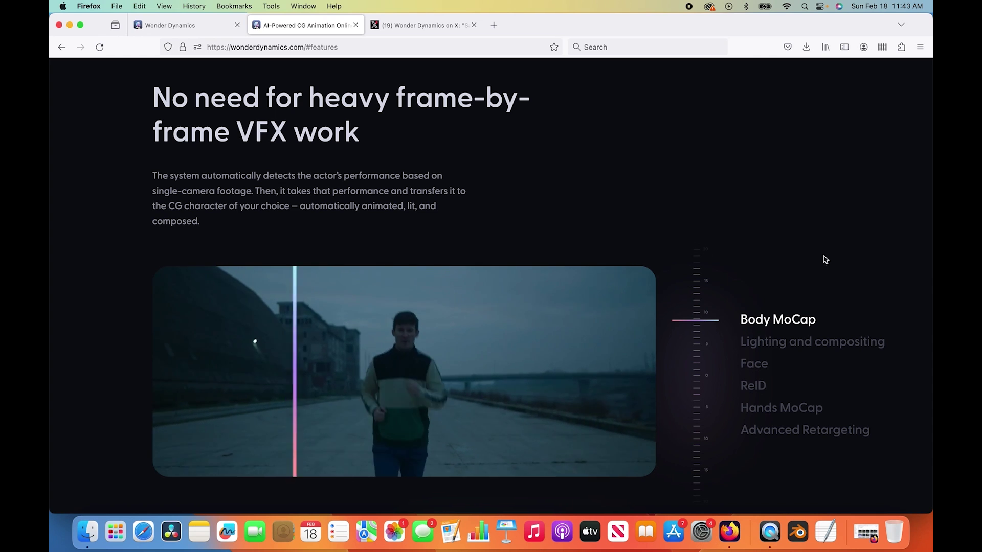
{"action": "scroll", "coordinate": [839, 299], "scroll_direction": "down", "scroll_amount": 1}
{"action": "scroll", "coordinate": [476, 368], "scroll_direction": "down", "scroll_amount": 15}
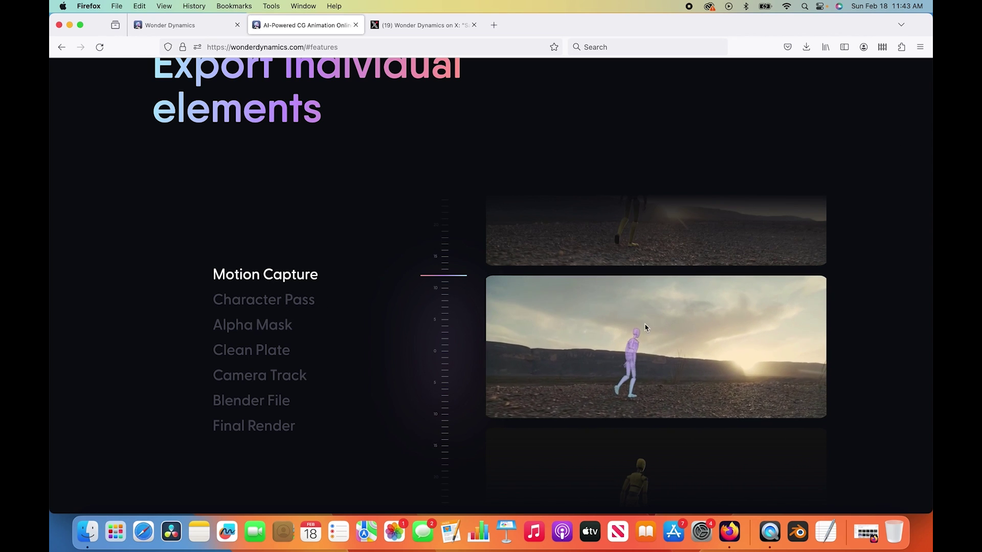
- Step through the export element previews, from Character Pass and Alpha Mask to Clean Plate and Camera Track
{"action": "left_click", "coordinate": [247, 301]}
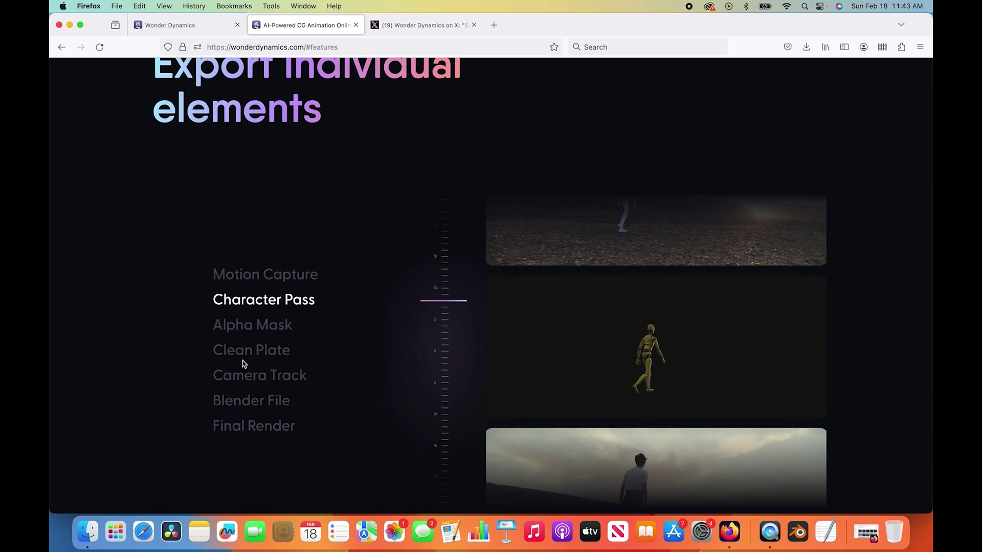
{"action": "left_click", "coordinate": [256, 327]}
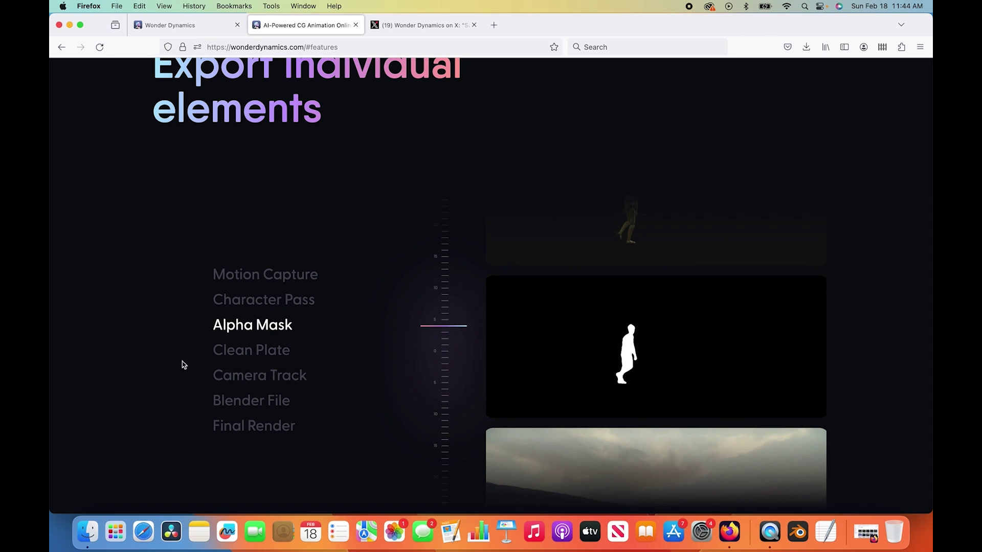
{"action": "left_click", "coordinate": [286, 350]}
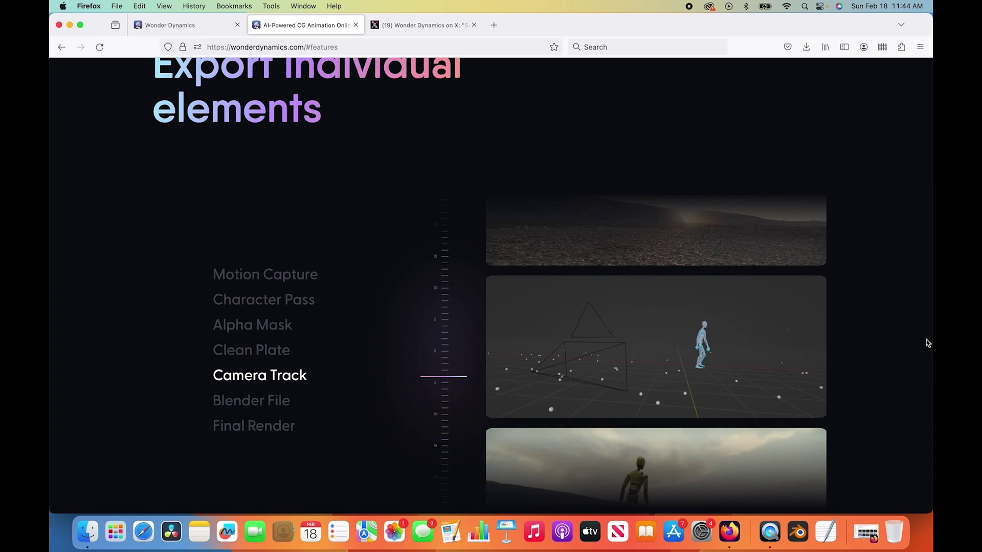
- Switch to the Wonder Dynamics post on X about Camera Tracking and Point Cloud and watch its demo video enlarged
{"action": "key", "text": "ctrl+Tab"}
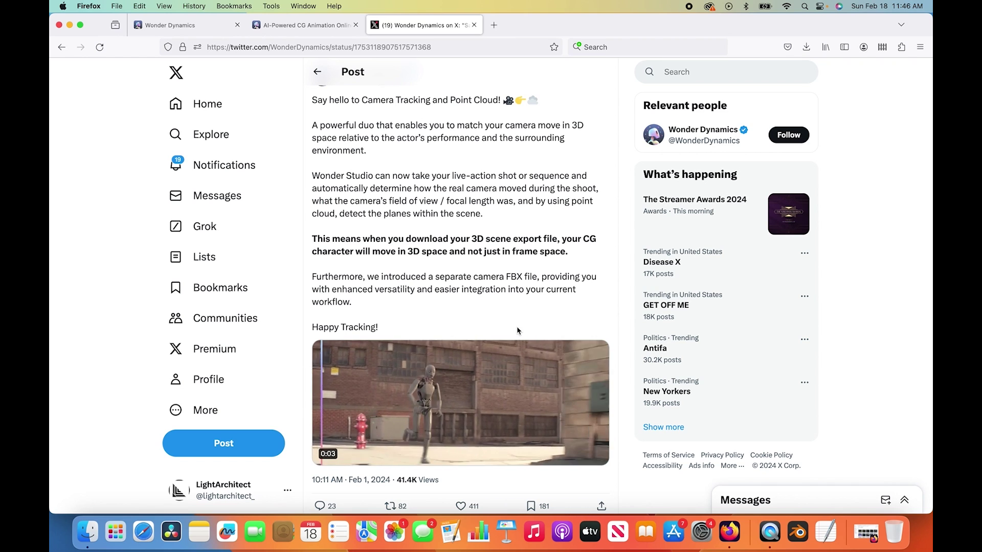
{"action": "scroll", "coordinate": [404, 262], "scroll_direction": "down", "scroll_amount": 1}
{"action": "scroll", "coordinate": [404, 262], "scroll_direction": "down", "scroll_amount": 2}
{"action": "scroll", "coordinate": [407, 315], "scroll_direction": "up", "scroll_amount": 5, "text": "ctrl"}
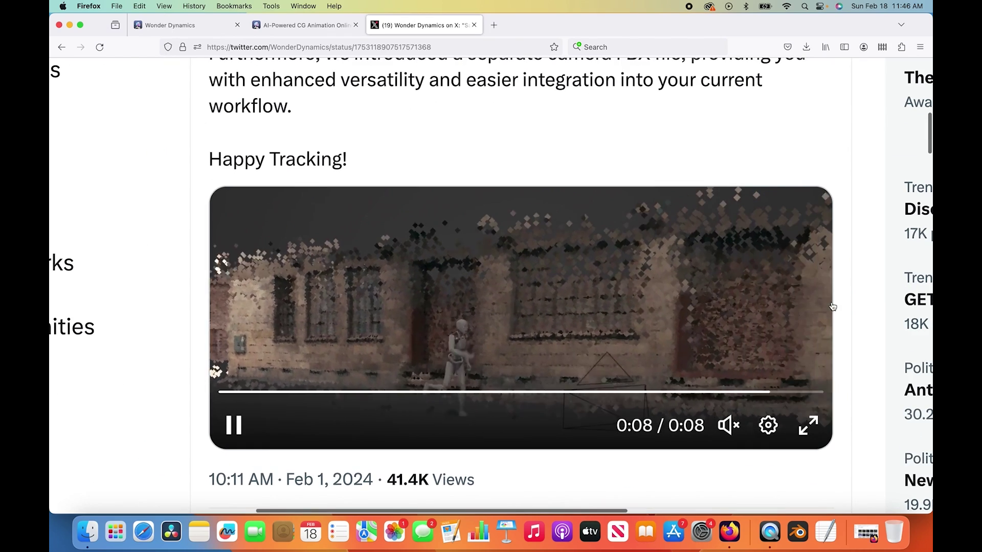
{"action": "scroll", "coordinate": [839, 309], "scroll_direction": "right", "scroll_amount": 1}
{"action": "scroll", "coordinate": [844, 309], "scroll_direction": "right", "scroll_amount": 1}
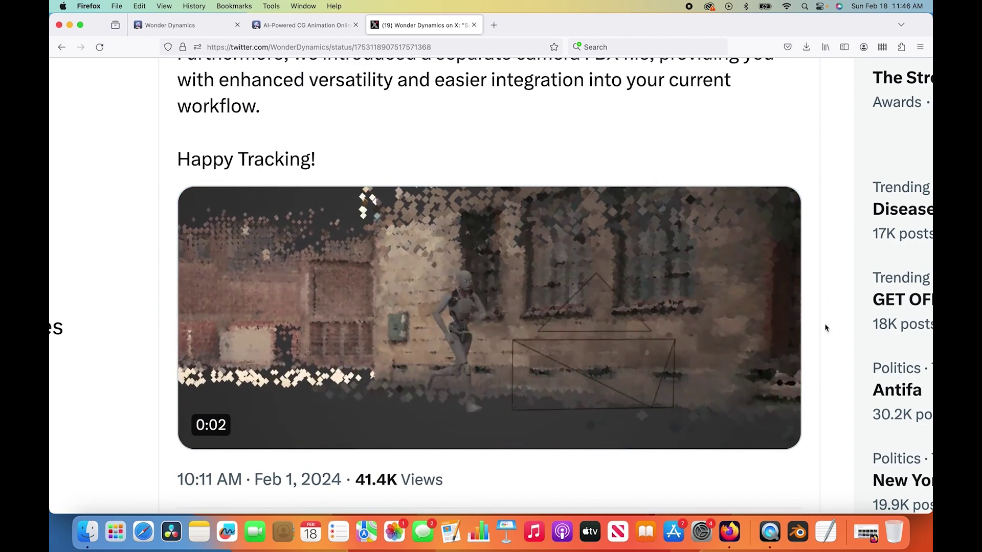
{"action": "mouse_move", "coordinate": [600, 362]}
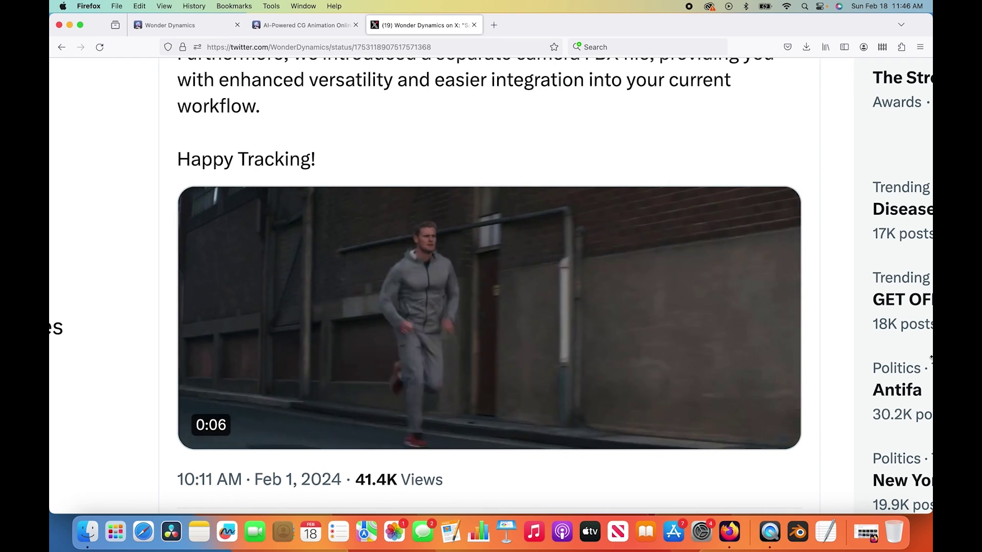
- Return to the Wonder Studio features page and examine the multiple characters, dynamic camera and dynamic lighting sections
{"action": "scroll", "coordinate": [333, 207], "scroll_direction": "down", "scroll_amount": 10}
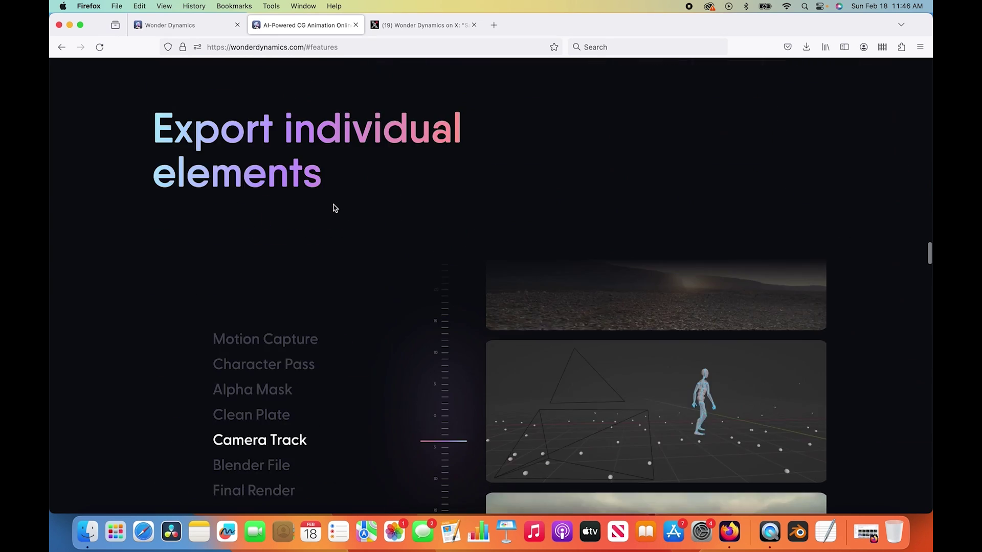
{"action": "scroll", "coordinate": [334, 205], "scroll_direction": "down", "scroll_amount": 9}
{"action": "scroll", "coordinate": [330, 197], "scroll_direction": "up", "scroll_amount": 6}
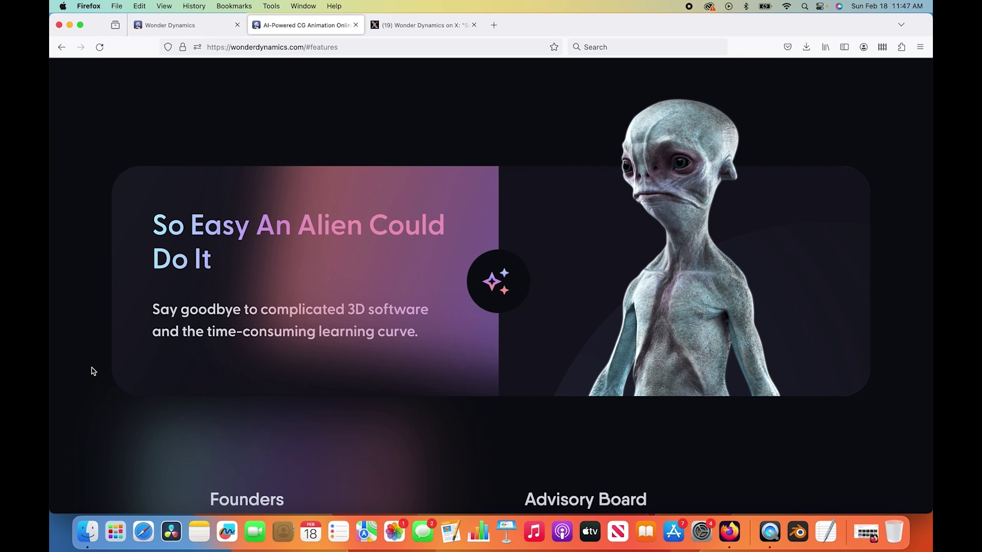
{"action": "scroll", "coordinate": [108, 428], "scroll_direction": "up", "scroll_amount": 1}
{"action": "scroll", "coordinate": [110, 431], "scroll_direction": "down", "scroll_amount": 10}
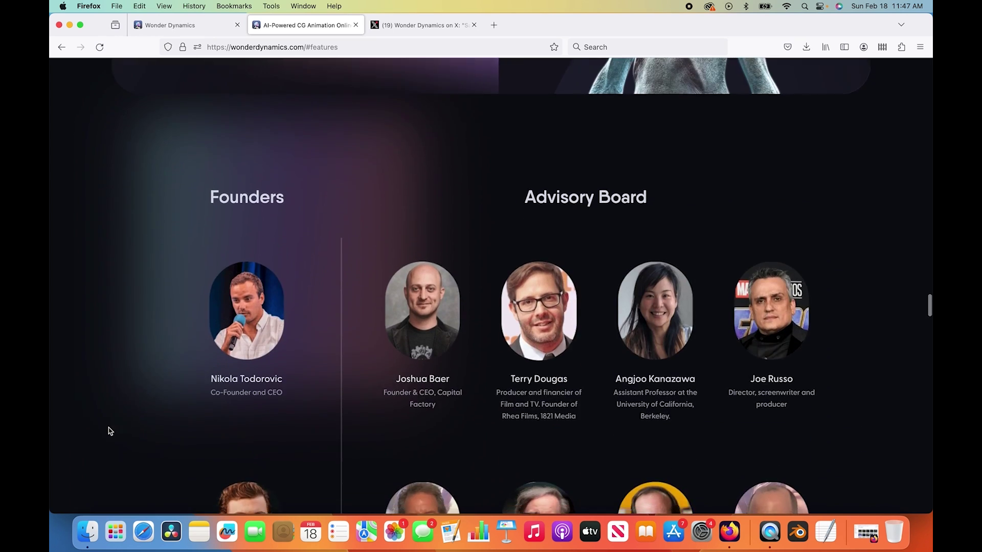
{"action": "scroll", "coordinate": [110, 431], "scroll_direction": "down", "scroll_amount": 8}
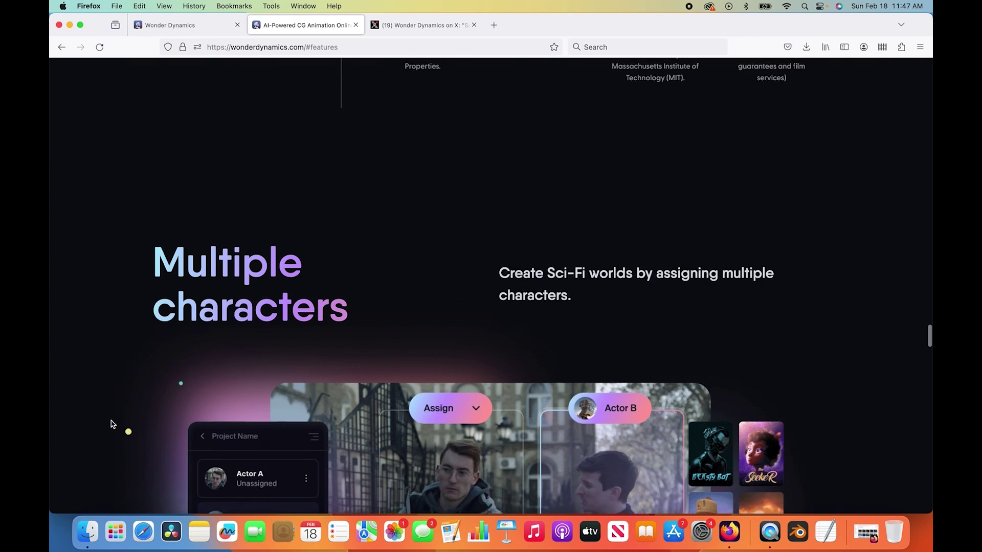
{"action": "scroll", "coordinate": [247, 409], "scroll_direction": "down", "scroll_amount": 7}
{"action": "scroll", "coordinate": [247, 409], "scroll_direction": "up", "scroll_amount": 5}
{"action": "scroll", "coordinate": [247, 409], "scroll_direction": "down", "scroll_amount": 6}
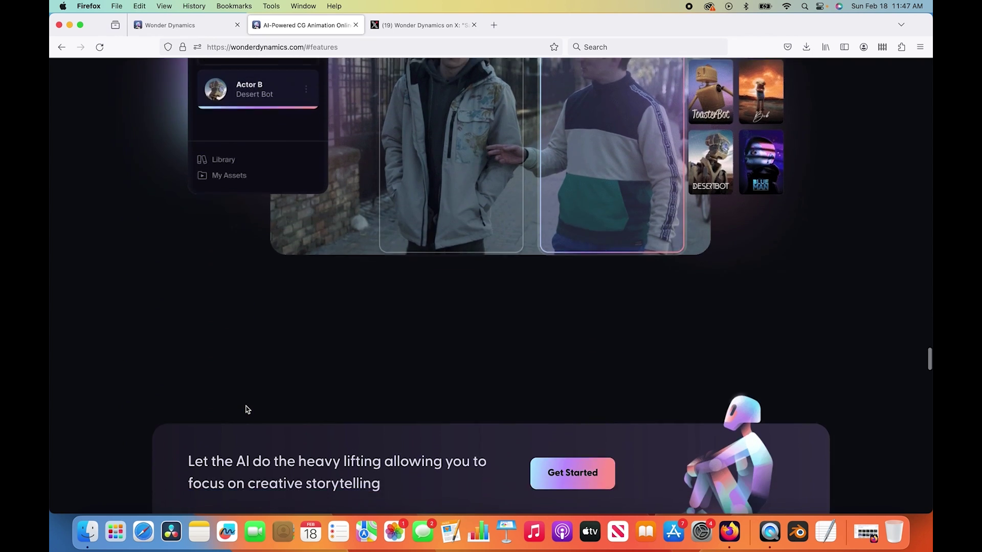
{"action": "scroll", "coordinate": [247, 409], "scroll_direction": "up", "scroll_amount": 5}
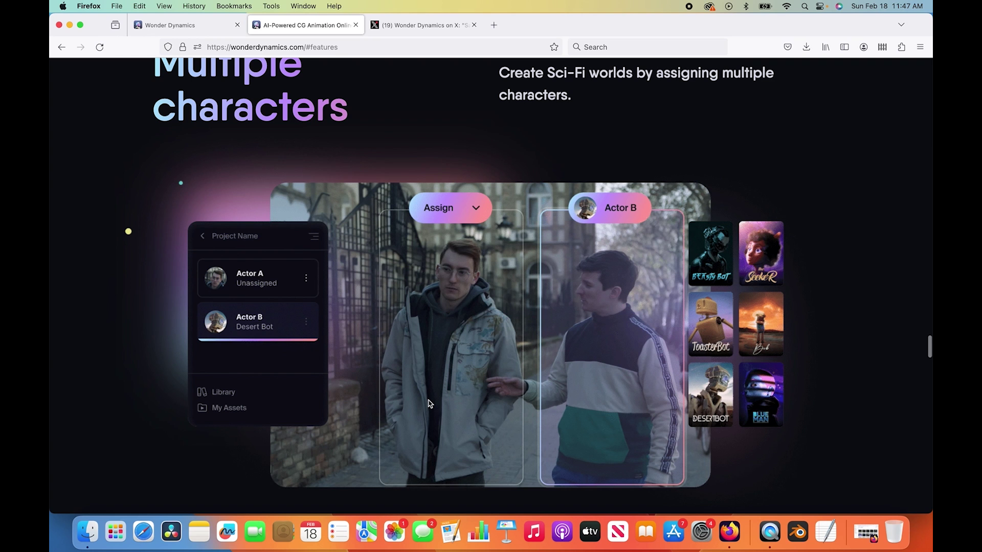
{"action": "scroll", "coordinate": [428, 403], "scroll_direction": "down", "scroll_amount": 15}
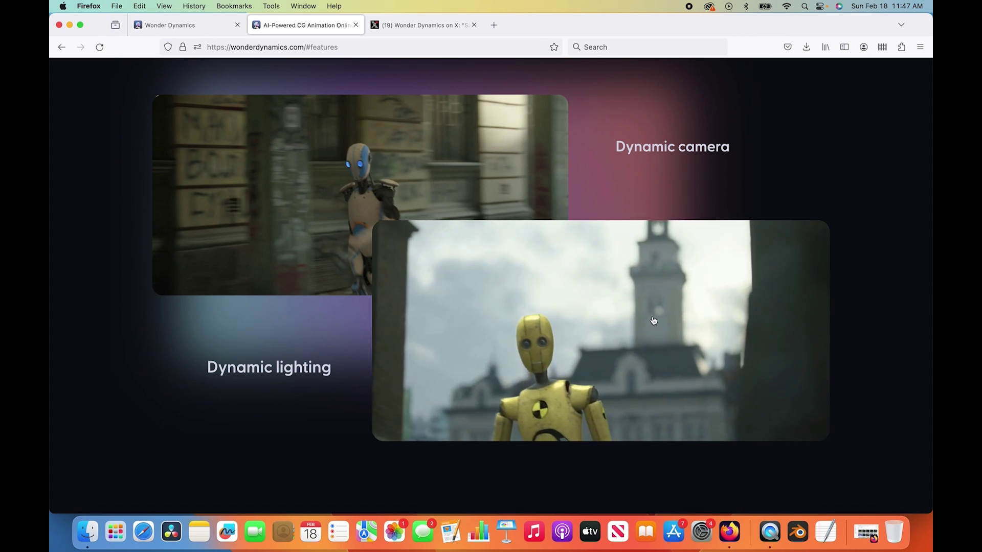
{"action": "scroll", "coordinate": [653, 321], "scroll_direction": "down", "scroll_amount": 10}
- Reveal the original live-action footage in the phone's before-and-after comparison, and view the showcase of free artist characters
{"action": "left_click_drag", "start_coordinate": [490, 285], "coordinate": [754, 303]}
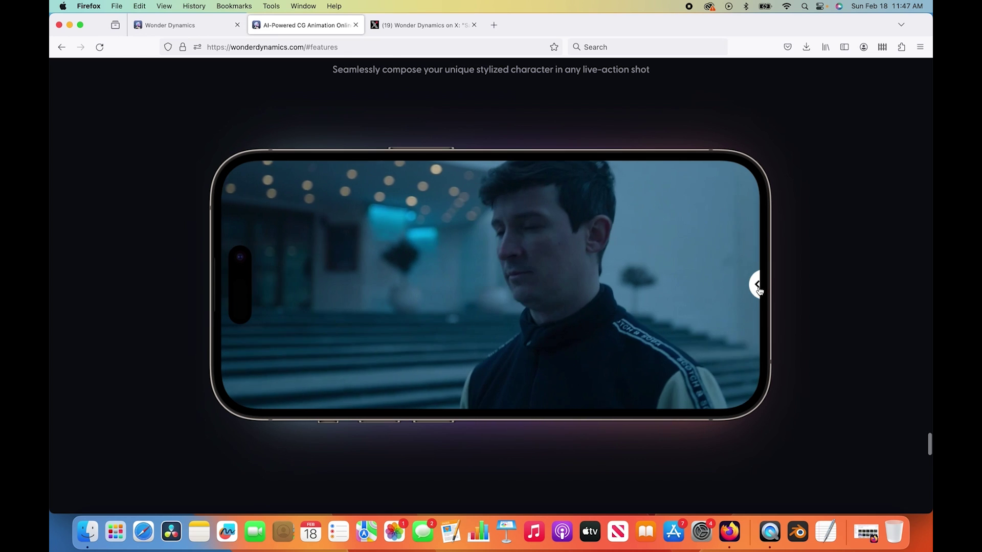
{"action": "mouse_move", "coordinate": [760, 290]}
{"action": "left_mouse_down"}
{"action": "mouse_move", "coordinate": [340, 301]}
{"action": "mouse_move", "coordinate": [202, 320]}
{"action": "mouse_move", "coordinate": [756, 286]}
{"action": "left_mouse_up"}
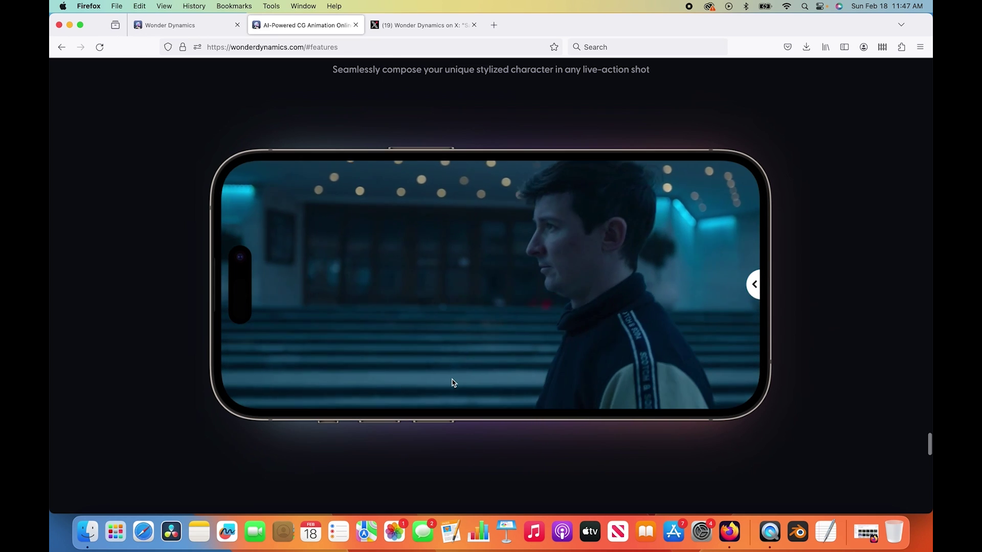
{"action": "scroll", "coordinate": [452, 382], "scroll_direction": "down", "scroll_amount": 10}
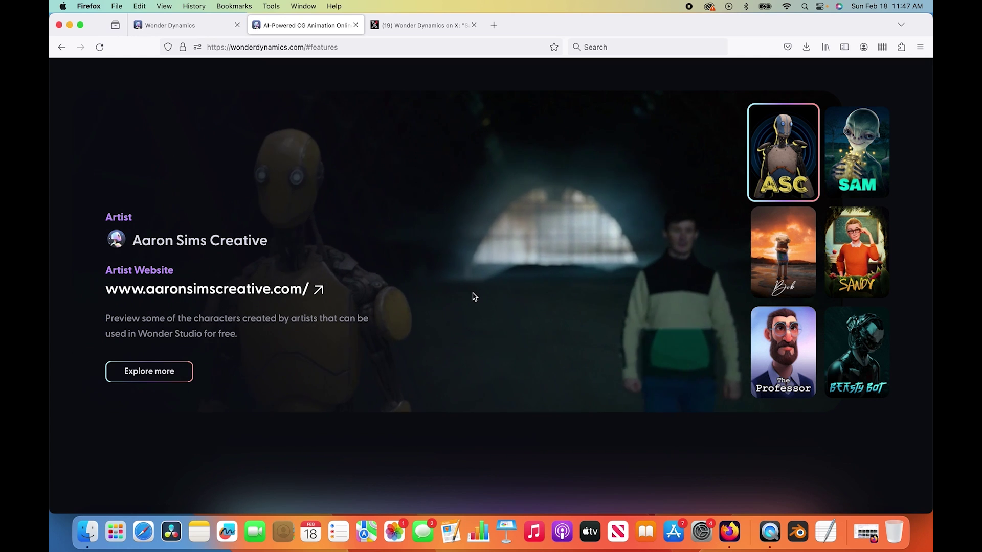
{"action": "scroll", "coordinate": [472, 295], "scroll_direction": "down", "scroll_amount": 2}
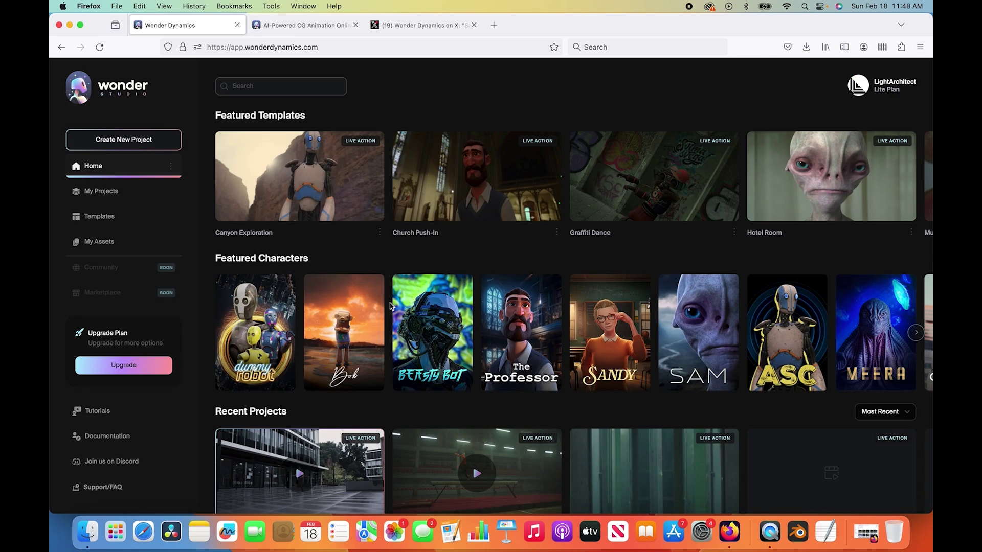
- Switch to Finder, play the 358323_Man_Running_Urban_Sweatshirt clip in QuickTime Player, and return to the Wonder Studio home page
{"action": "key", "text": "super+Tab"}
{"action": "left_click_drag", "start_coordinate": [353, 207], "coordinate": [399, 173]}
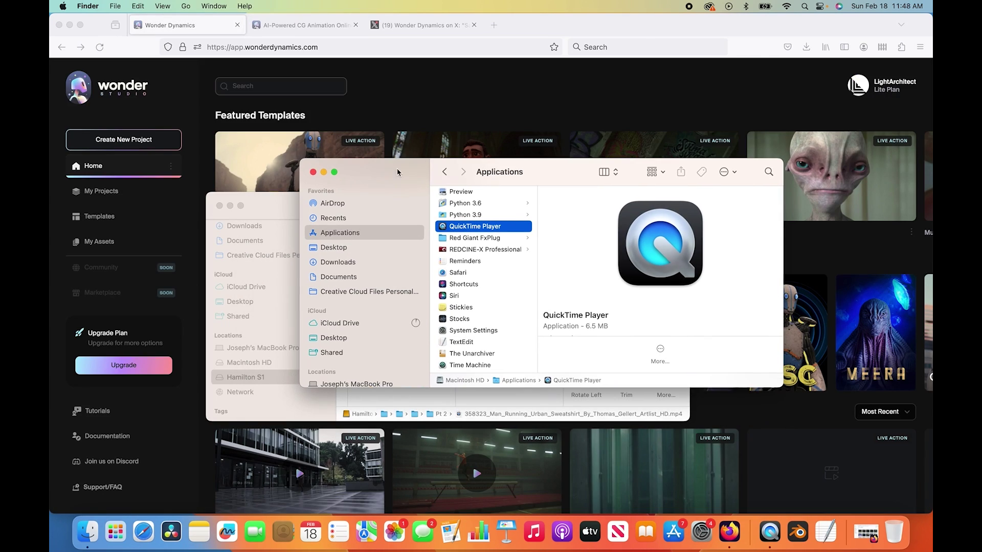
{"action": "left_click", "coordinate": [313, 174]}
{"action": "left_click_drag", "start_coordinate": [450, 215], "coordinate": [475, 184]}
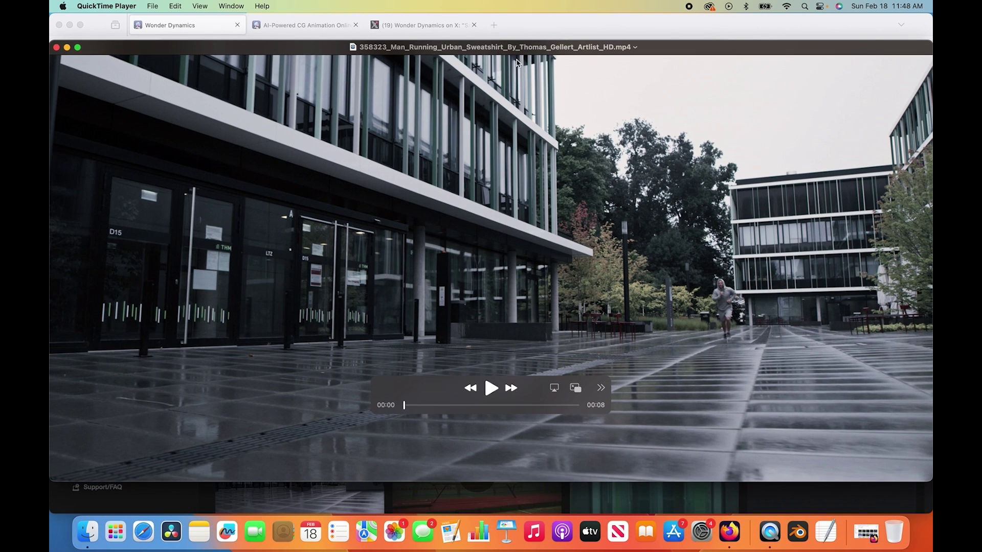
{"action": "left_click", "coordinate": [490, 387]}
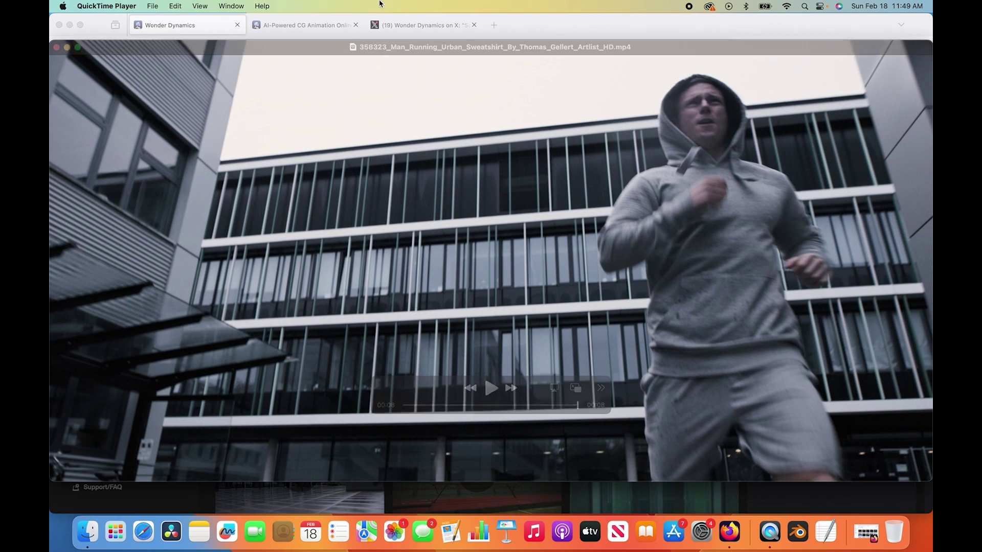
{"action": "left_click", "coordinate": [56, 47]}
{"action": "left_click", "coordinate": [490, 93]}
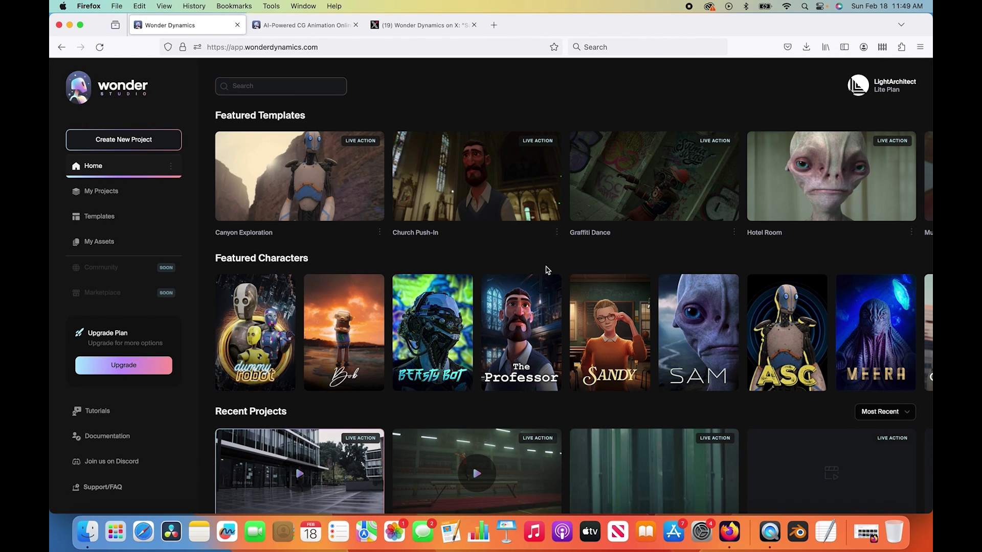
- Create a new project after reviewing the Live Action Easy, Live Action Advanced and AI Motion Capture types
{"action": "left_click", "coordinate": [124, 147]}
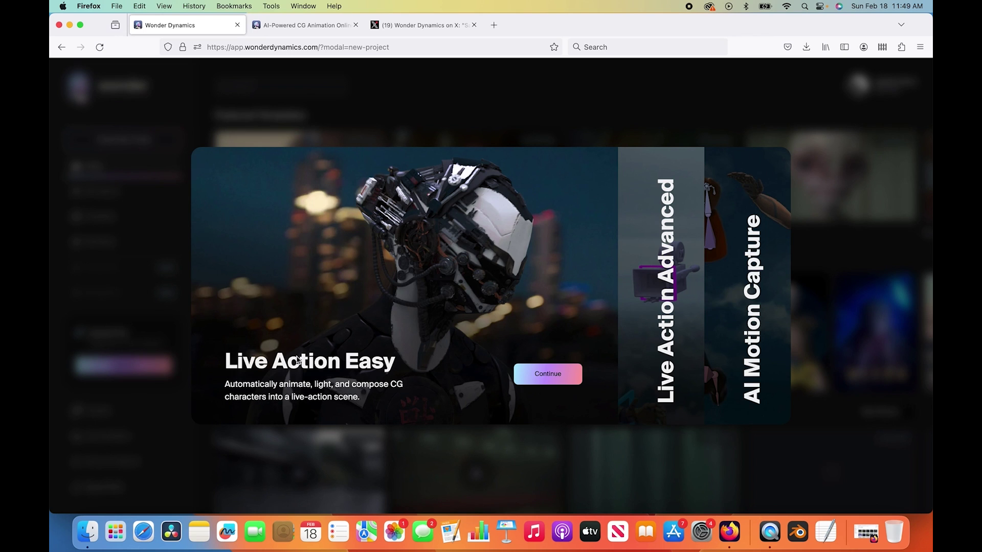
{"action": "mouse_move", "coordinate": [347, 277]}
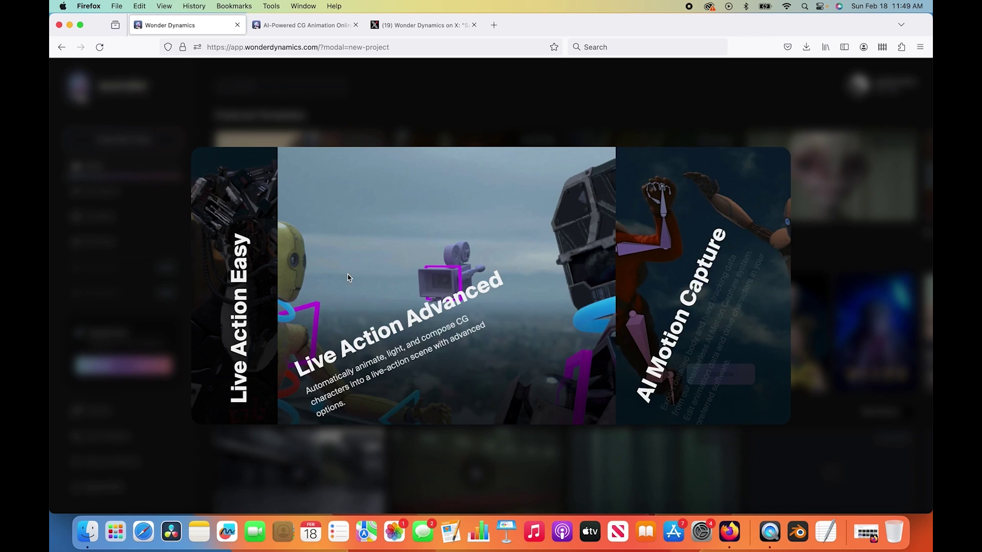
{"action": "mouse_move", "coordinate": [342, 246]}
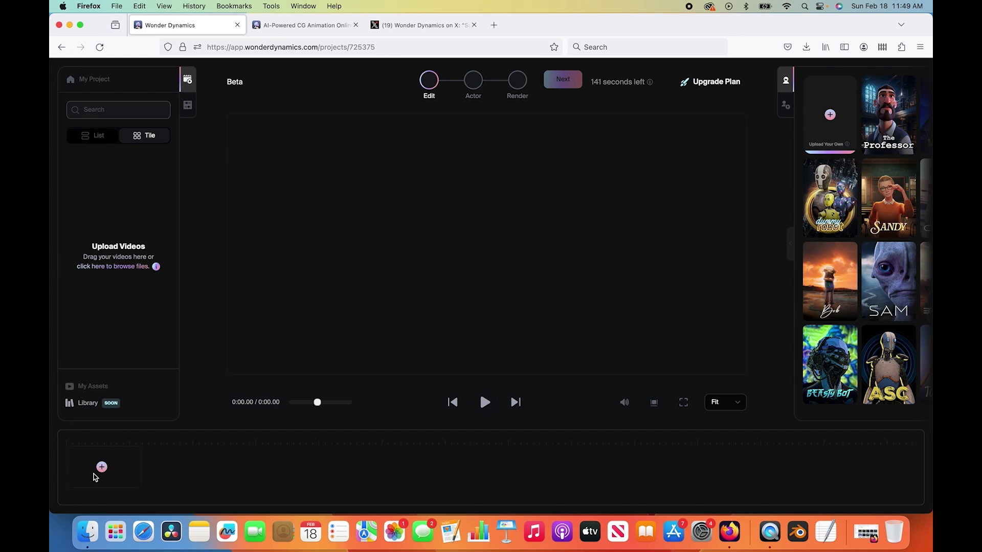
- Upload the 358323_Man_Running_Urban_Sweatshirt video from Finder's Pt 2 folder to the project's media
{"action": "left_click", "coordinate": [88, 531]}
{"action": "left_click_drag", "start_coordinate": [508, 171], "coordinate": [576, 155]}
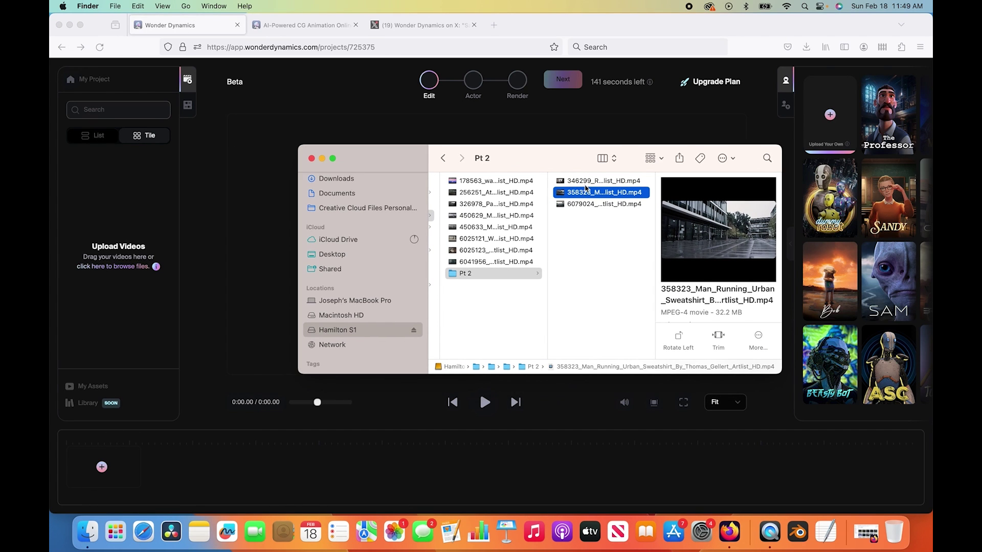
{"action": "left_click_drag", "start_coordinate": [588, 193], "coordinate": [117, 248]}
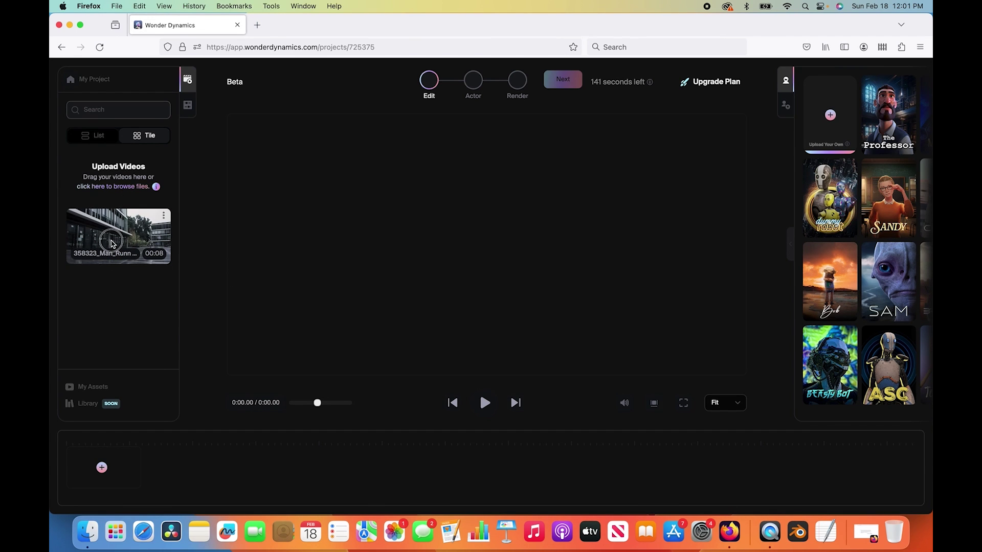
- Place the uploaded running-man clip on the timeline and move the playhead to 0:05.23
{"action": "left_click_drag", "start_coordinate": [115, 244], "coordinate": [130, 463]}
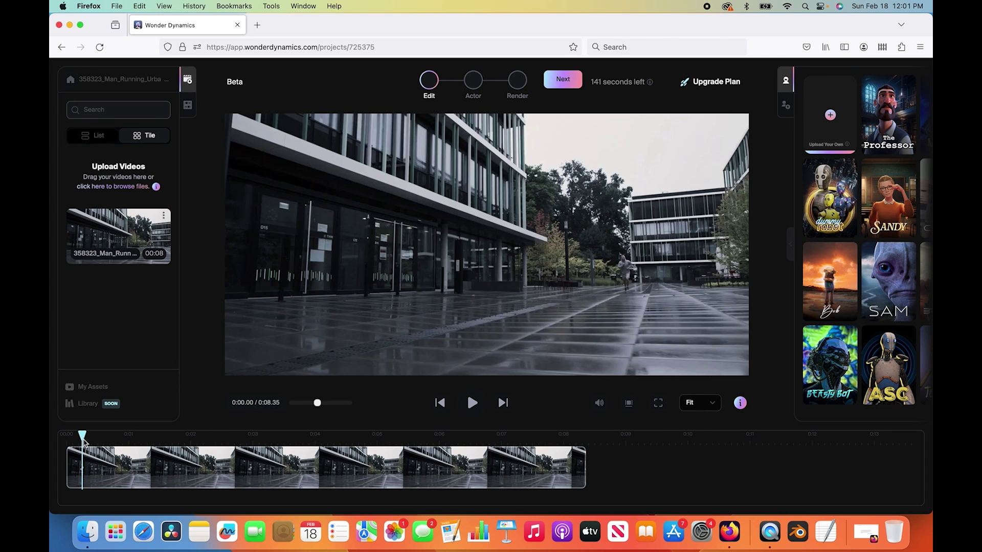
{"action": "left_click", "coordinate": [232, 443]}
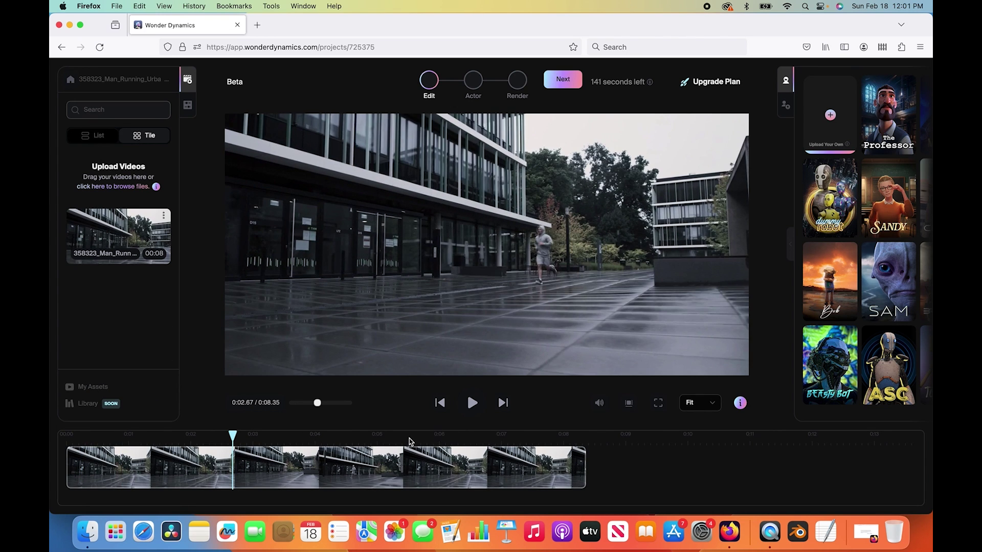
{"action": "left_click", "coordinate": [391, 441]}
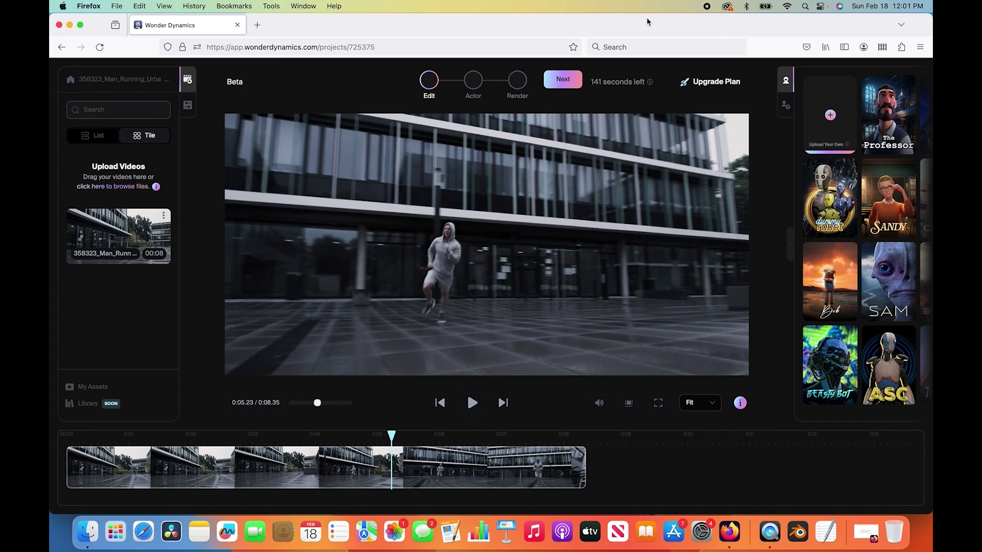
- Advance to the Actor stage, then scan the current frame for actors and select the running man
{"action": "left_click", "coordinate": [563, 80]}
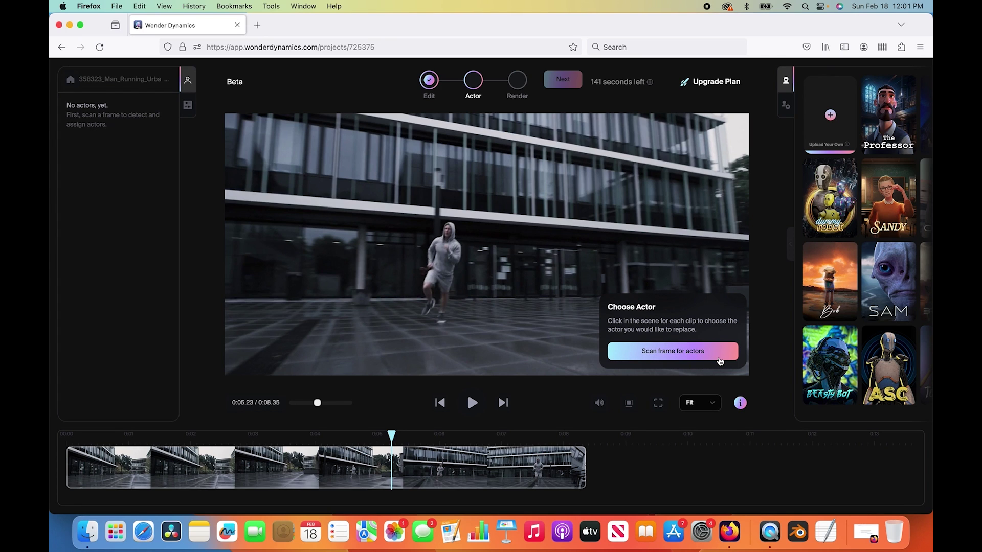
{"action": "left_click", "coordinate": [722, 361]}
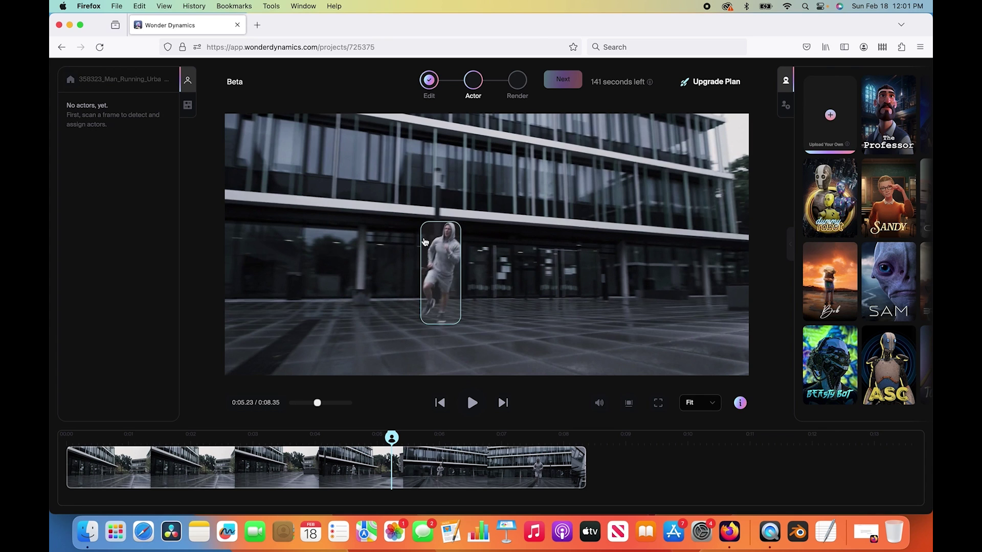
{"action": "left_click", "coordinate": [456, 270]}
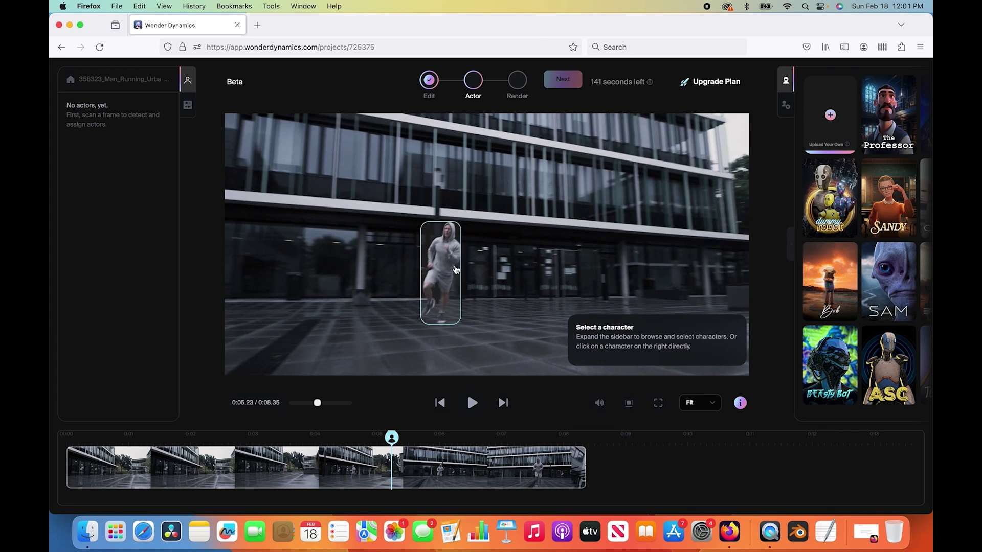
- Browse the full character library and assign The Professor to the selected runner
{"action": "left_click", "coordinate": [791, 249]}
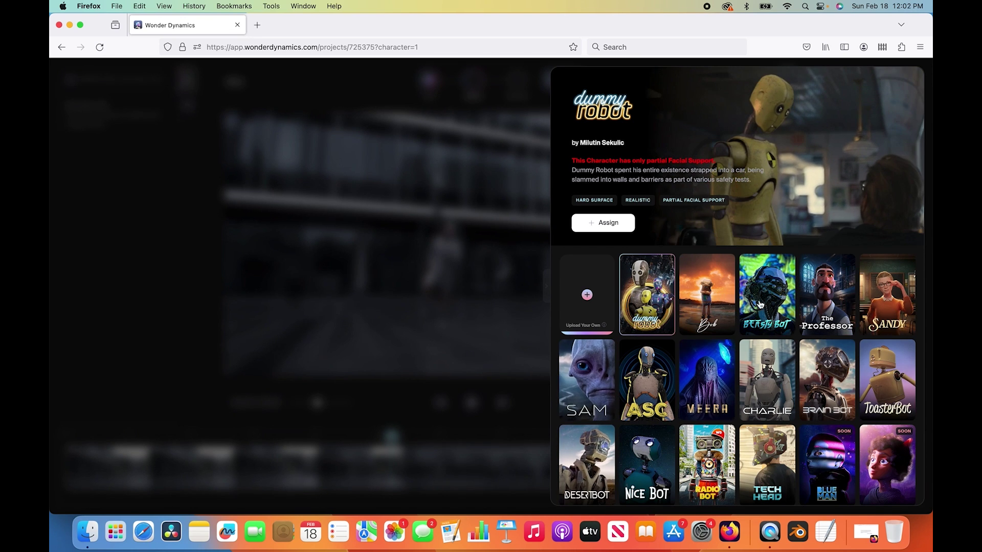
{"action": "left_click", "coordinate": [827, 302]}
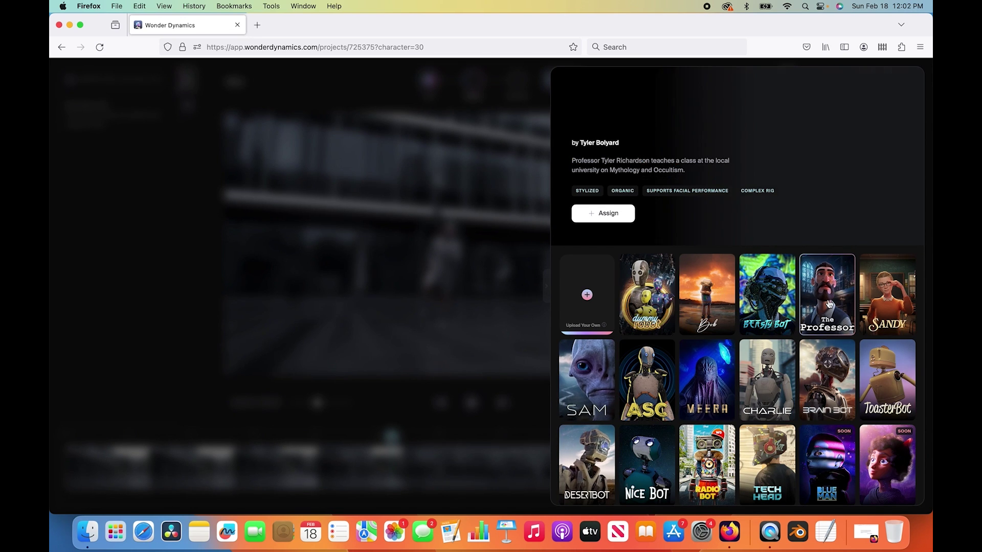
{"action": "left_click", "coordinate": [593, 214]}
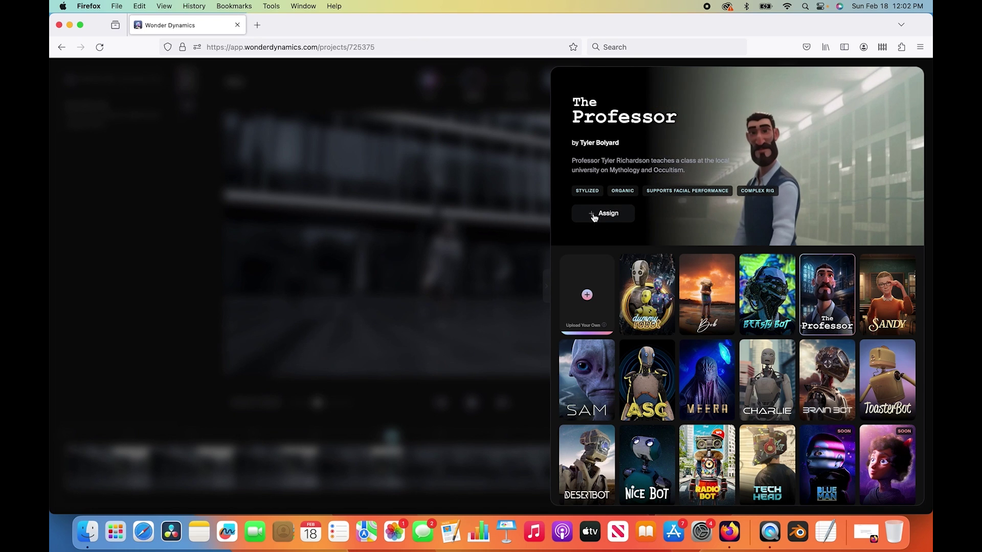
{"action": "left_click", "coordinate": [422, 244]}
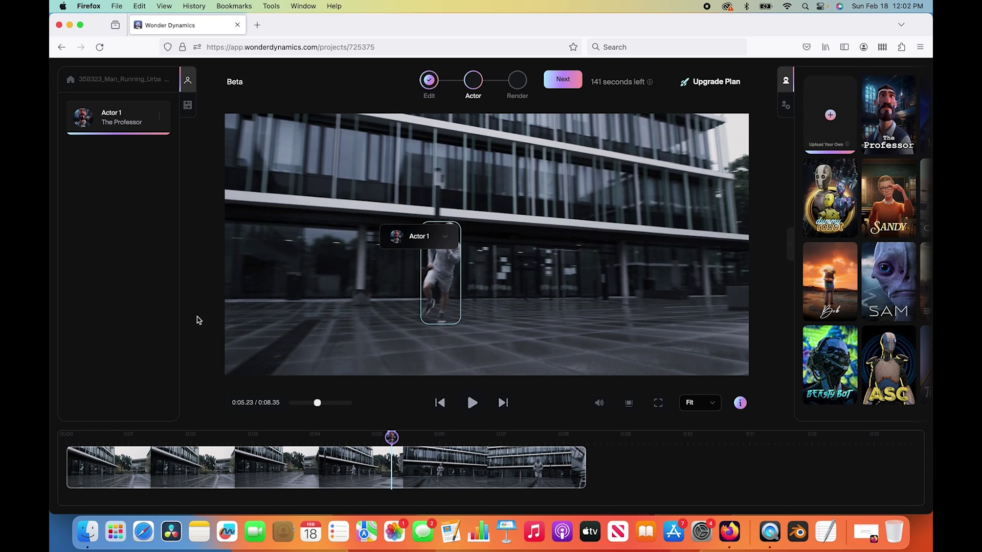
- Start processing the final composition with the Clean Plate and Blender Scene exports enabled
{"action": "left_click", "coordinate": [561, 80]}
{"action": "left_click", "coordinate": [561, 80]}
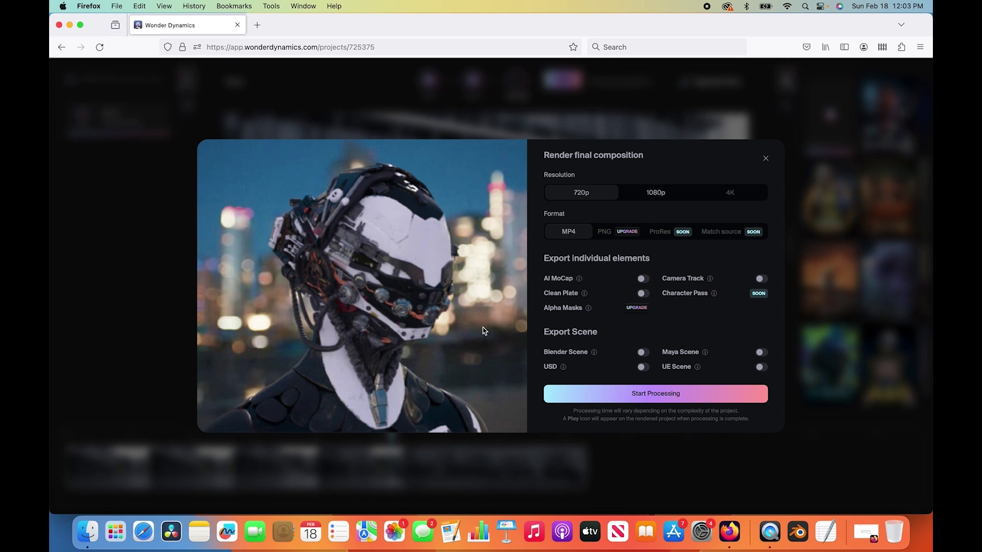
{"action": "left_click", "coordinate": [644, 354]}
{"action": "left_click", "coordinate": [649, 395]}
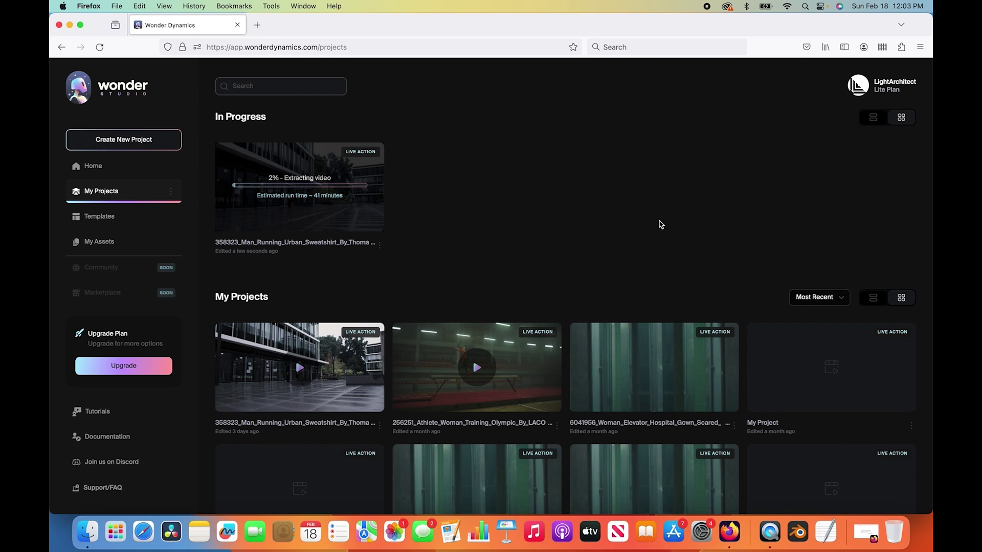
- Open the already rendered 358323_Man_Running_Urban_Sweatshirt project under My Projects and play its result
{"action": "scroll", "coordinate": [660, 224], "scroll_direction": "down", "scroll_amount": 4}
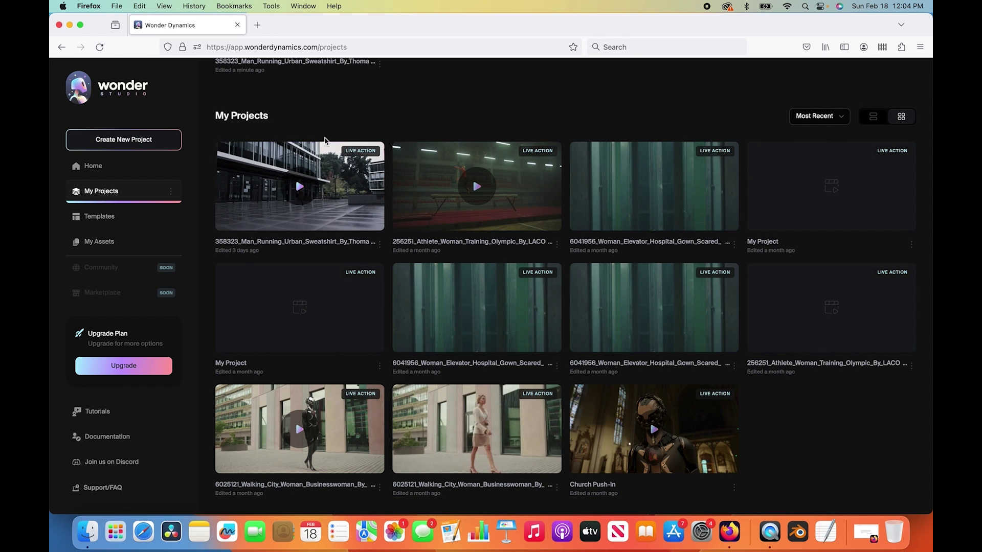
{"action": "left_click", "coordinate": [300, 187]}
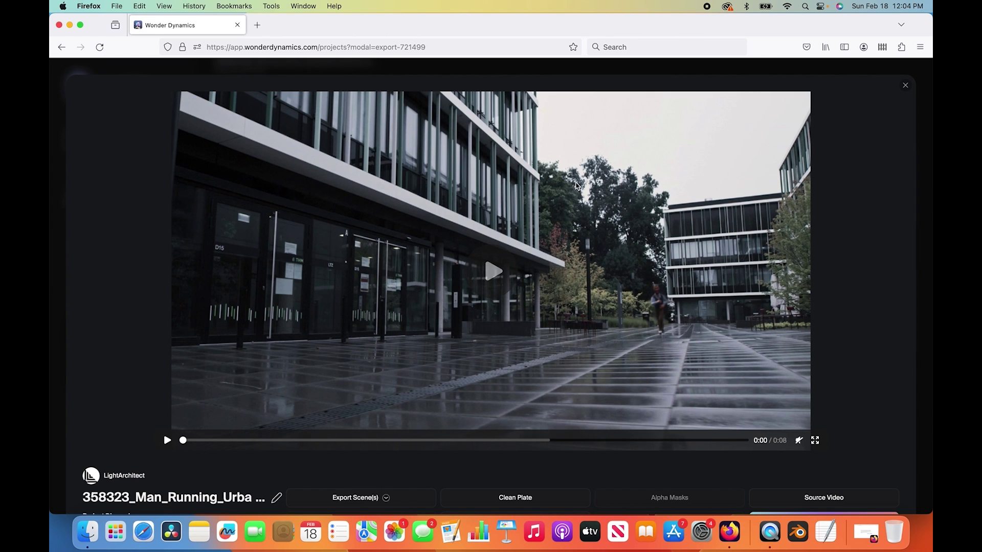
{"action": "left_click", "coordinate": [507, 263]}
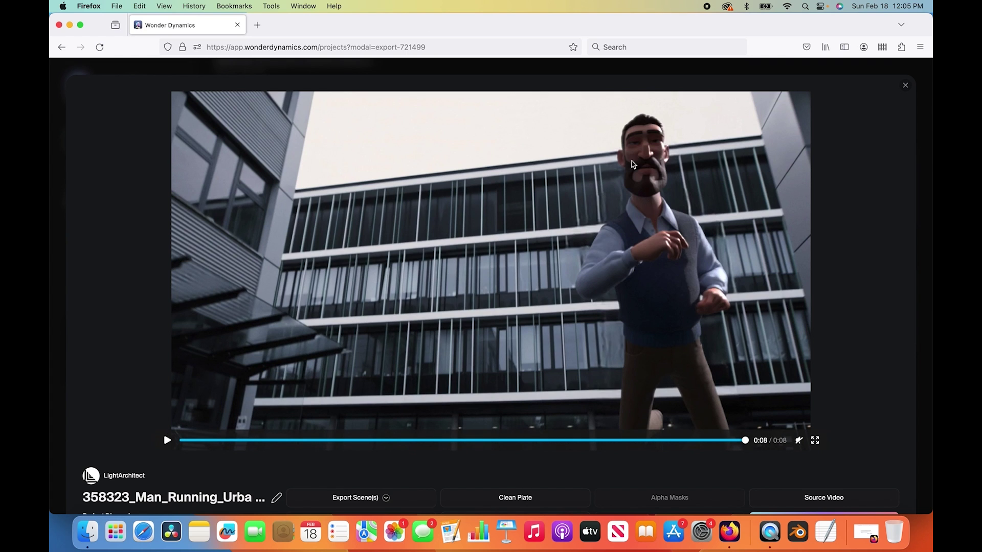
- Examine the CG character up close in the rendered video's final frame and in a frame near mid-clip
{"action": "scroll", "coordinate": [609, 246], "scroll_direction": "up", "scroll_amount": 5, "text": "ctrl"}
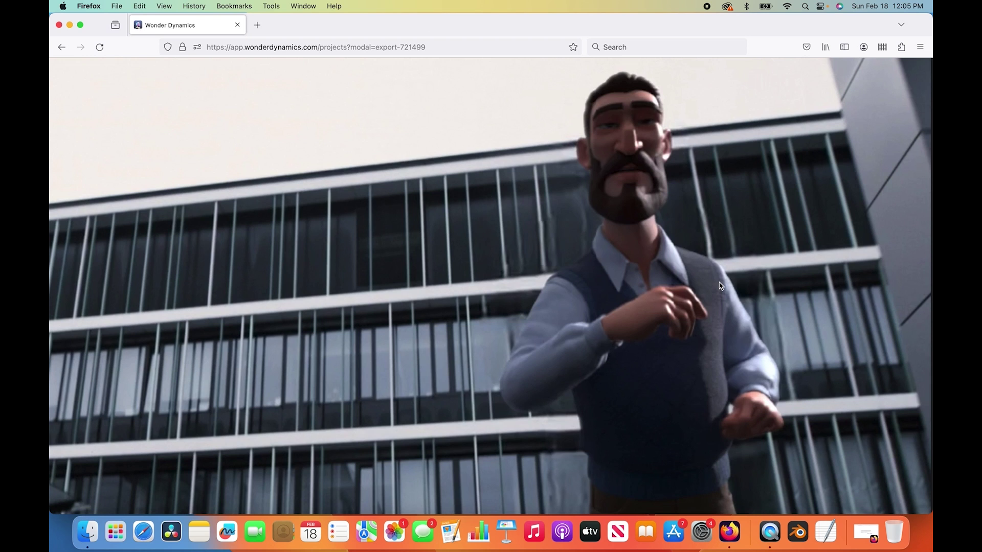
{"action": "scroll", "coordinate": [721, 286], "scroll_direction": "down", "scroll_amount": 8}
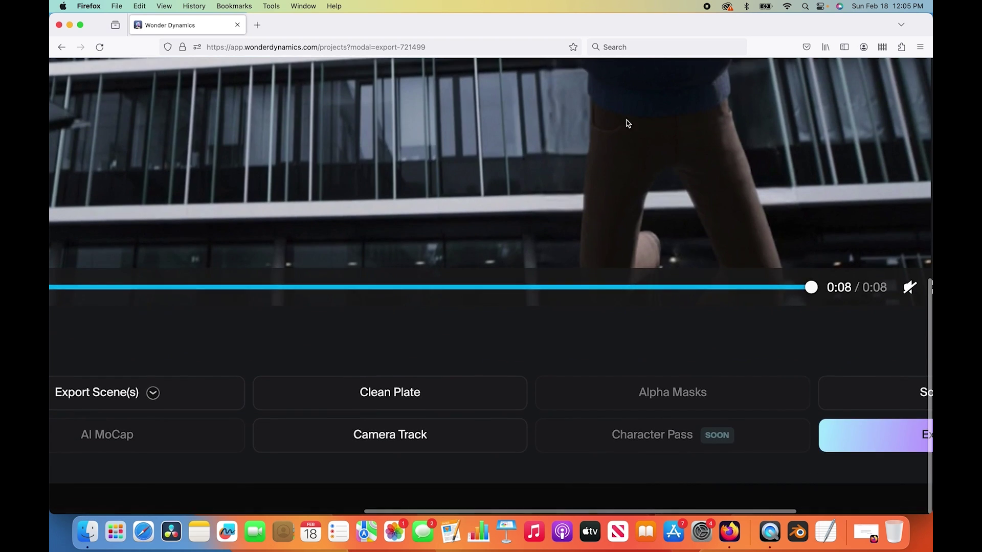
{"action": "scroll", "coordinate": [596, 159], "scroll_direction": "up", "scroll_amount": 8}
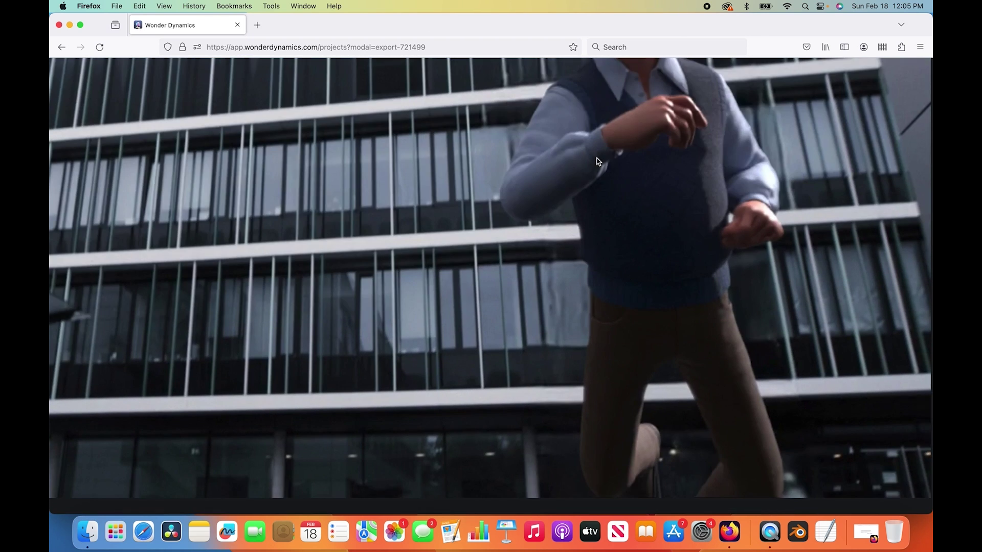
{"action": "scroll", "coordinate": [597, 158], "scroll_direction": "down", "scroll_amount": 5, "text": "ctrl"}
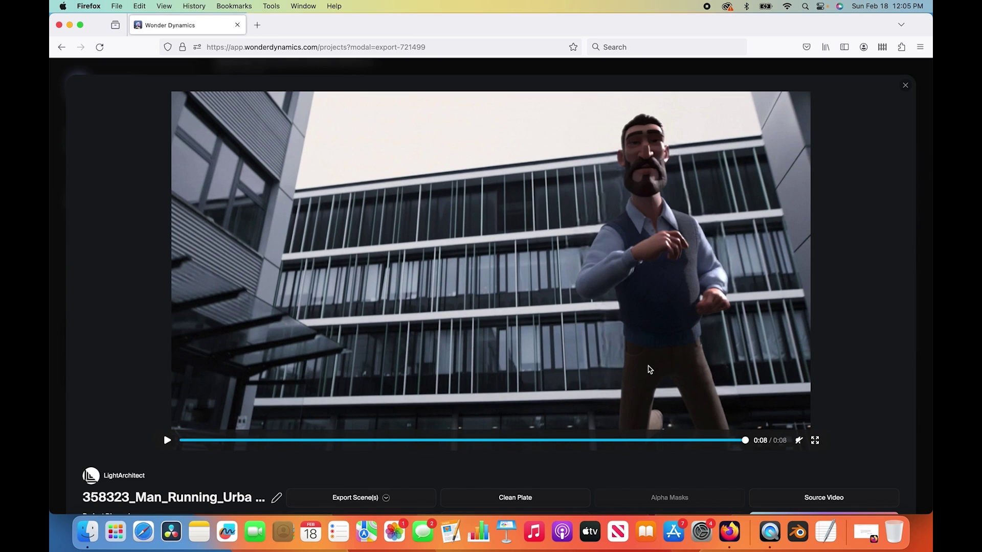
{"action": "left_click", "coordinate": [459, 440]}
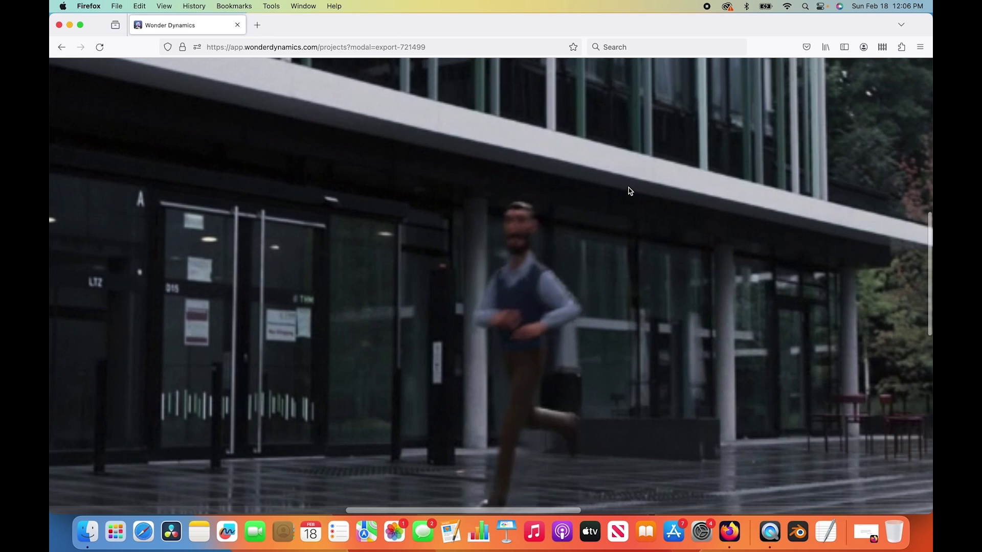
{"action": "scroll", "coordinate": [629, 191], "scroll_direction": "down", "scroll_amount": 5, "text": "ctrl"}
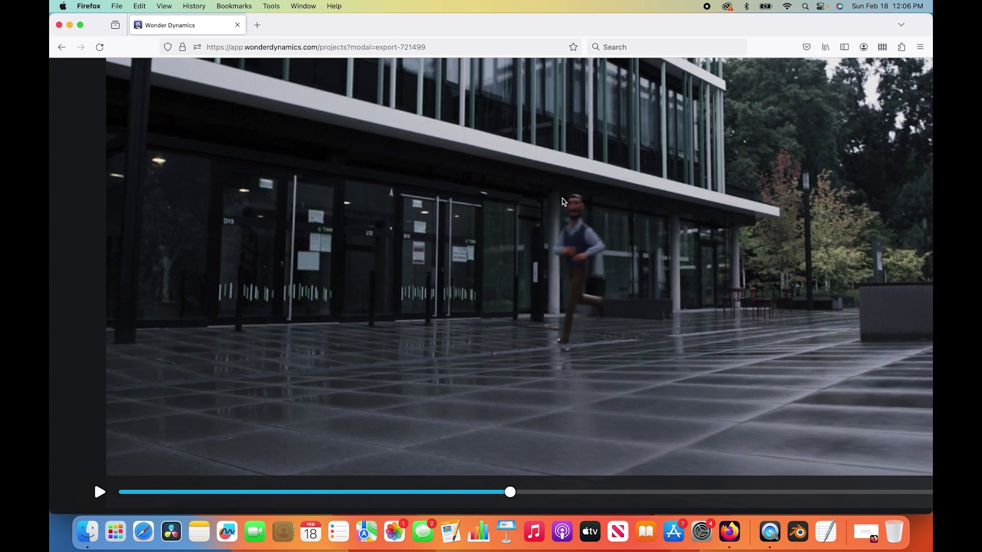
{"action": "scroll", "coordinate": [562, 201], "scroll_direction": "down", "scroll_amount": 3, "text": "ctrl"}
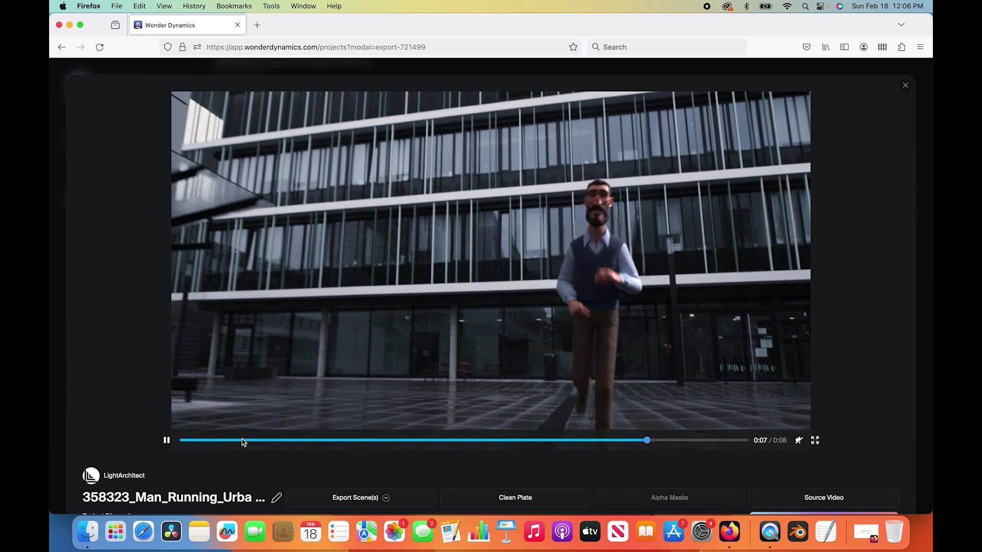
- Replay the rendered clip from its early part through to the end, and return playback to 0:02
{"action": "left_click", "coordinate": [242, 440]}
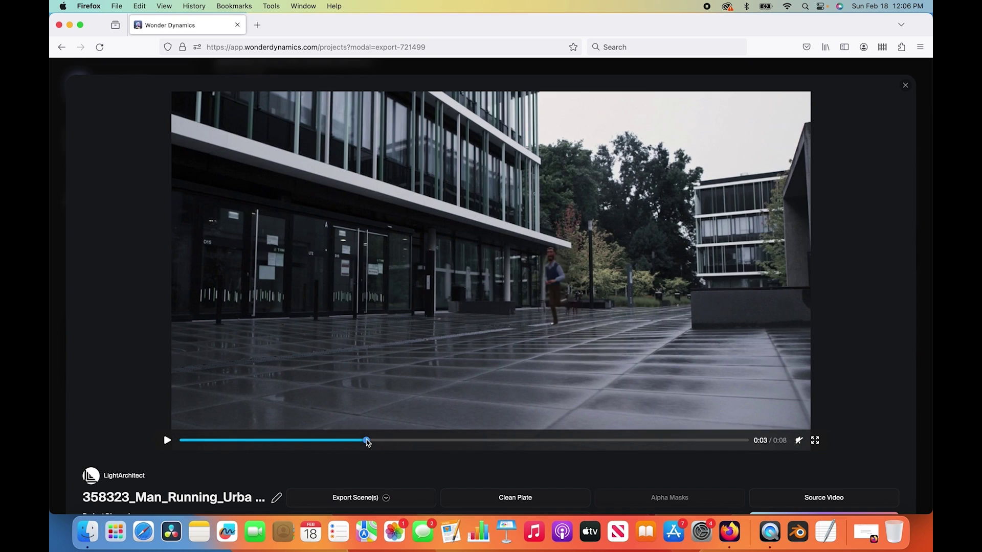
{"action": "left_click", "coordinate": [169, 440]}
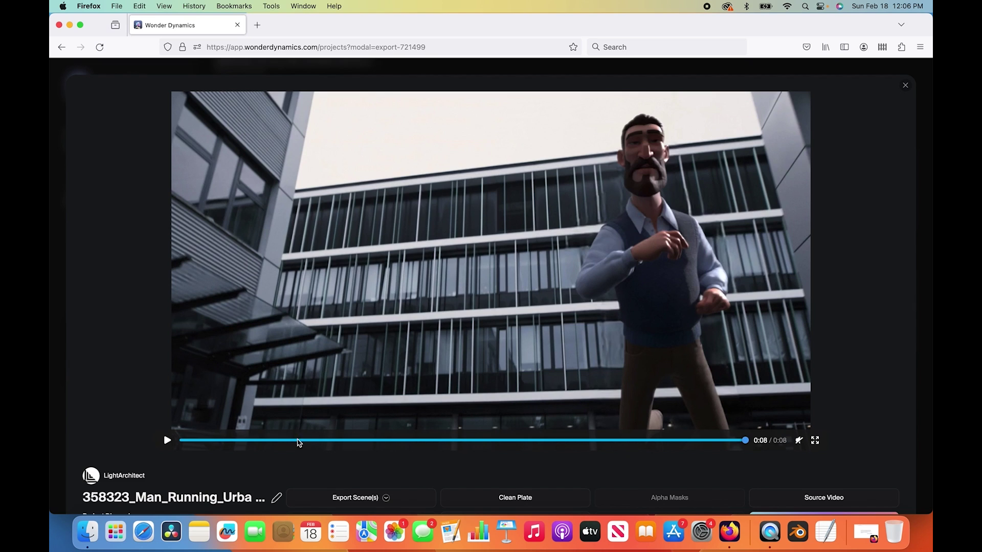
{"action": "left_click", "coordinate": [305, 441]}
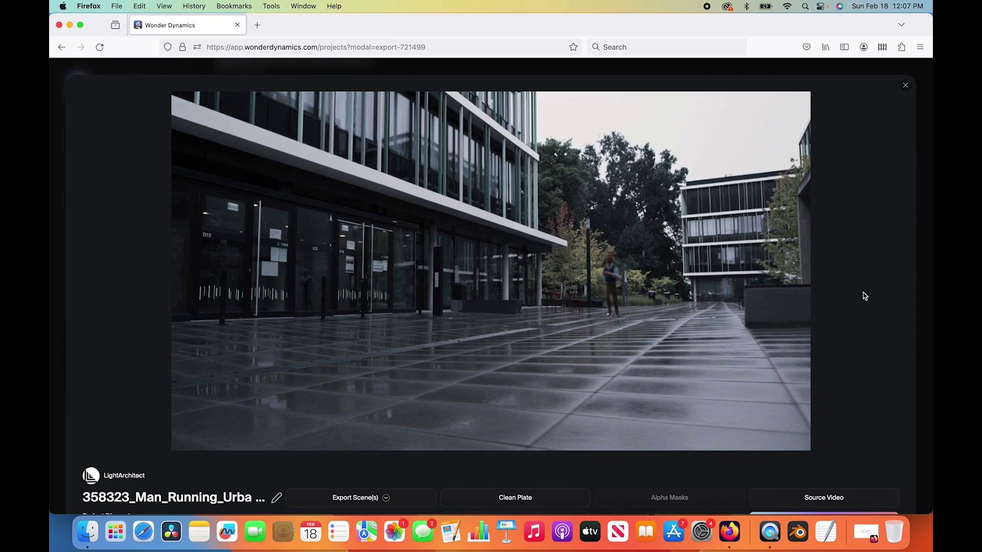
- Export the project's Blender scene and save it as The Professor.zip in the Wonder Studio Test project folder
{"action": "scroll", "coordinate": [849, 333], "scroll_direction": "down", "scroll_amount": 2}
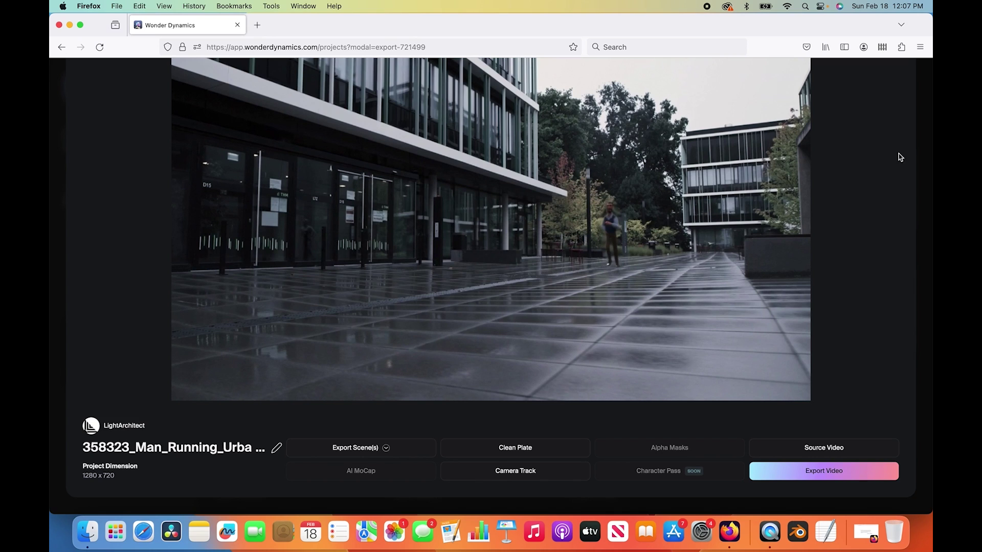
{"action": "left_click", "coordinate": [387, 448]}
{"action": "left_click", "coordinate": [339, 378]}
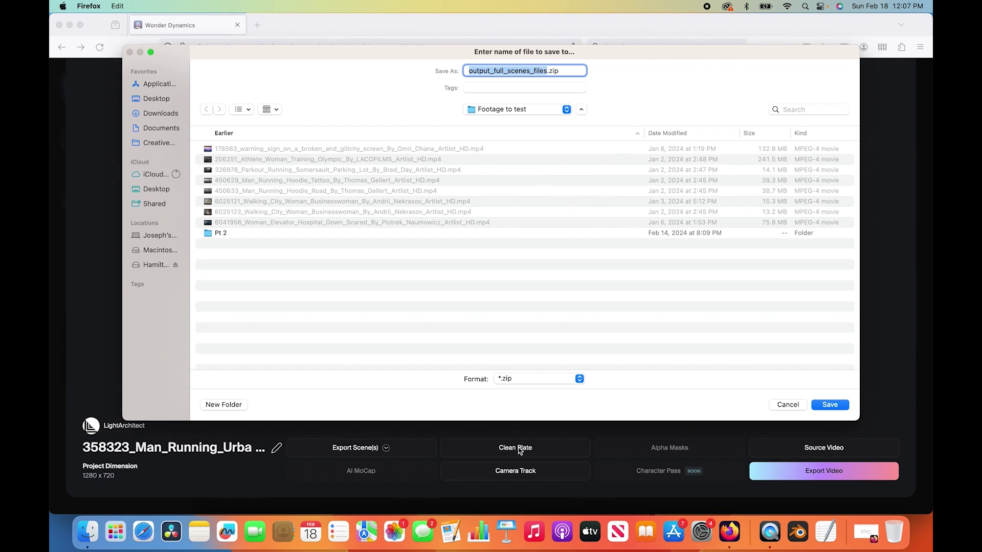
{"action": "left_click", "coordinate": [518, 114]}
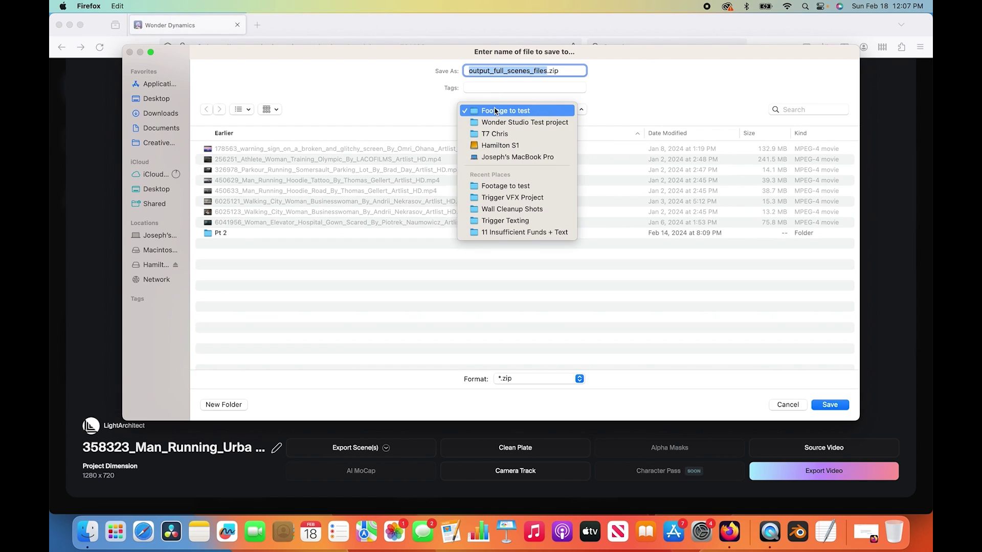
{"action": "left_click", "coordinate": [495, 121]}
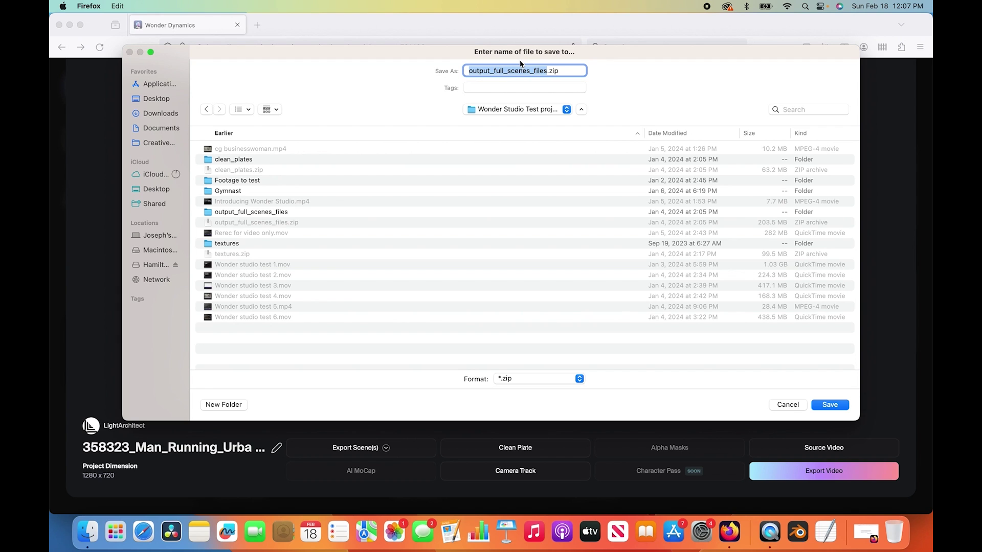
{"action": "type", "text": "The P"}
{"action": "type", "text": "rofessor"}
{"action": "key", "text": "Return"}
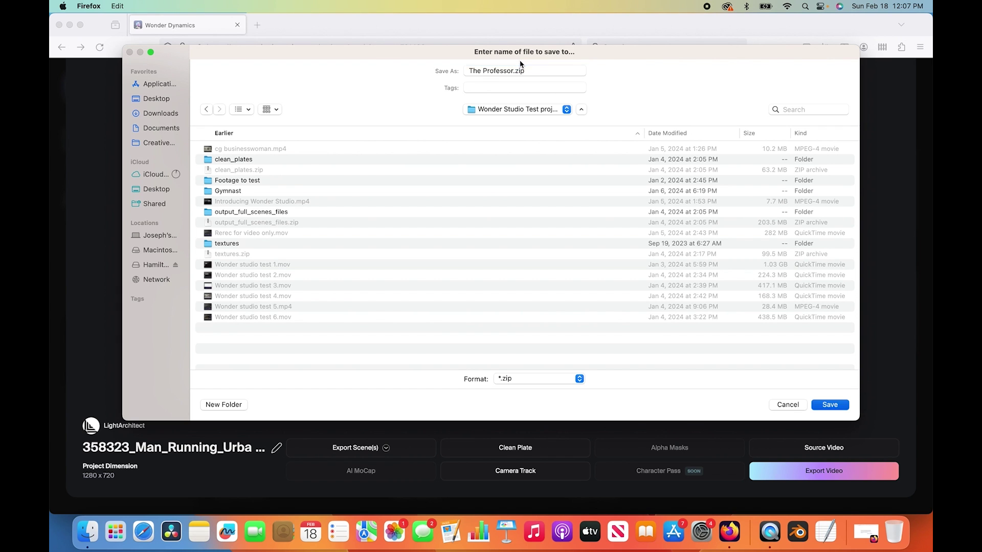
- Extract the downloaded The Professor.zip, view its files in Finder, and return to the project's export page in Firefox
{"action": "left_click", "coordinate": [608, 83]}
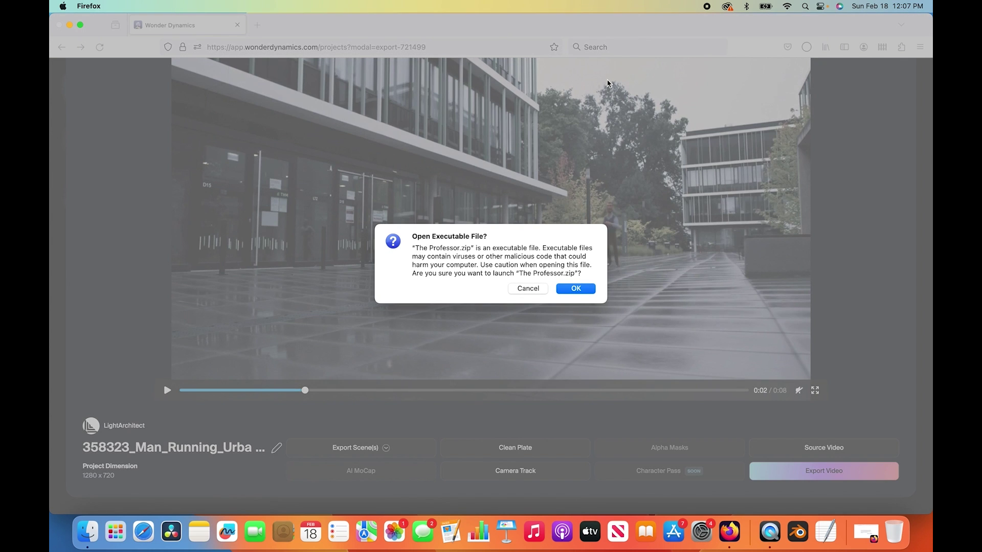
{"action": "left_click", "coordinate": [576, 289]}
{"action": "left_click_drag", "start_coordinate": [433, 310], "coordinate": [451, 256]}
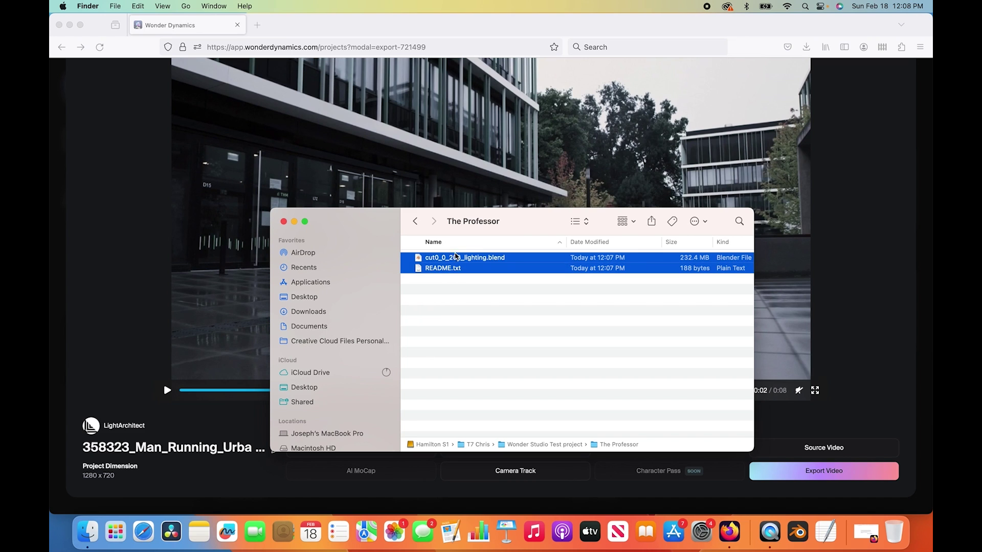
{"action": "left_click_drag", "start_coordinate": [510, 217], "coordinate": [564, 124]}
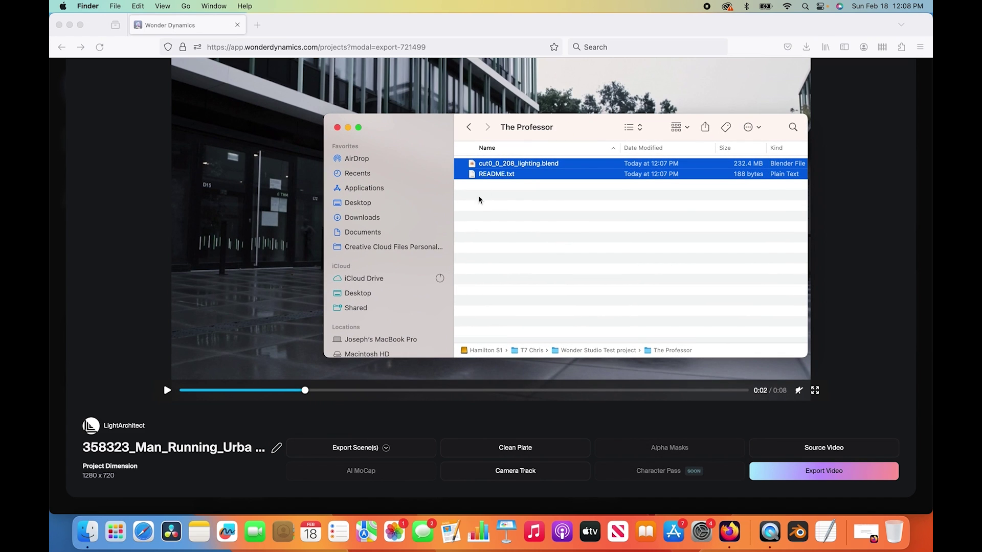
{"action": "left_click", "coordinate": [513, 192]}
{"action": "left_click", "coordinate": [549, 409]}
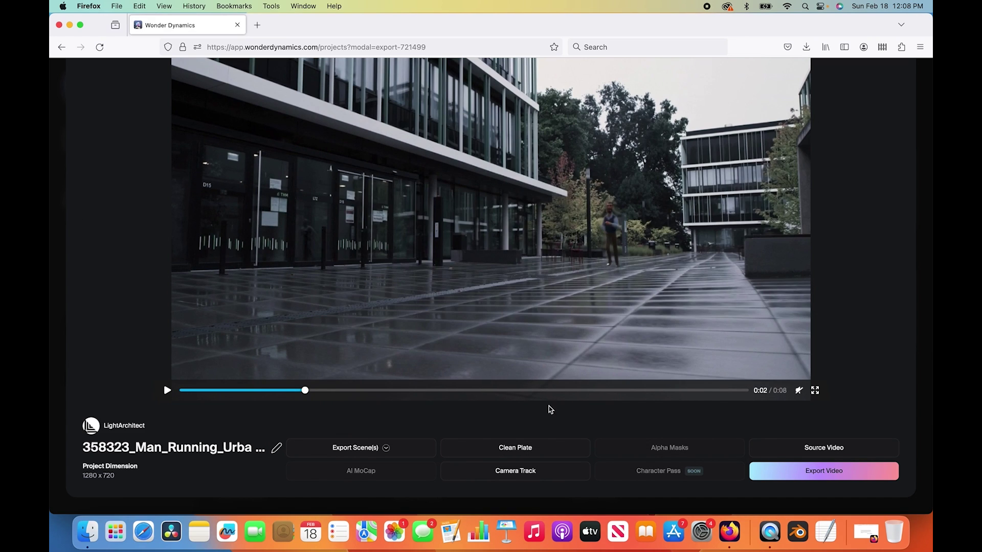
- Export the project's clean plate and save it as clean_plates.zip in The Professor folder
{"action": "left_click", "coordinate": [520, 450]}
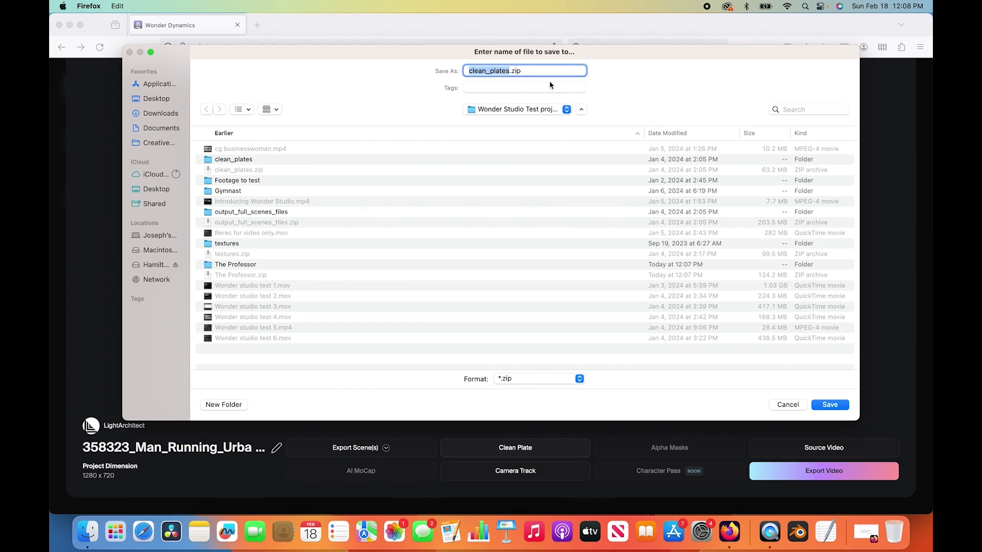
{"action": "double_click", "coordinate": [232, 265]}
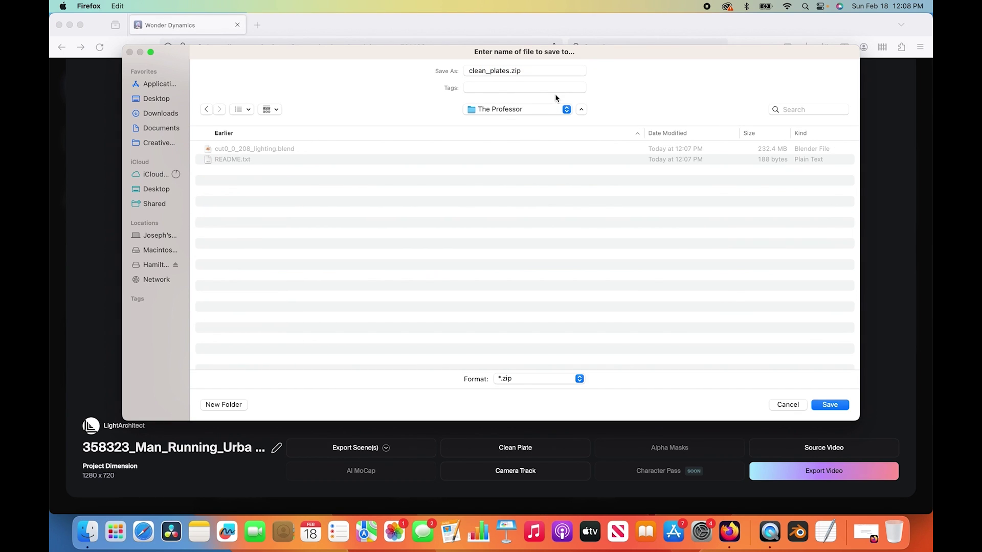
{"action": "left_click", "coordinate": [829, 404]}
- Extract the downloaded clean_plates.zip, view the resulting folder in Finder, and return to the project page in Firefox
{"action": "left_click", "coordinate": [807, 46]}
{"action": "left_click", "coordinate": [642, 69]}
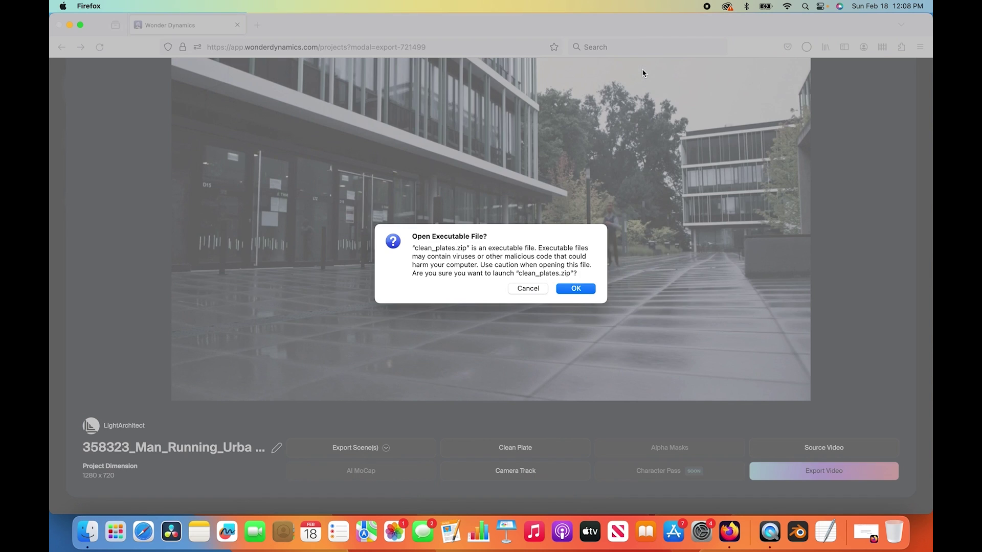
{"action": "left_click", "coordinate": [576, 288]}
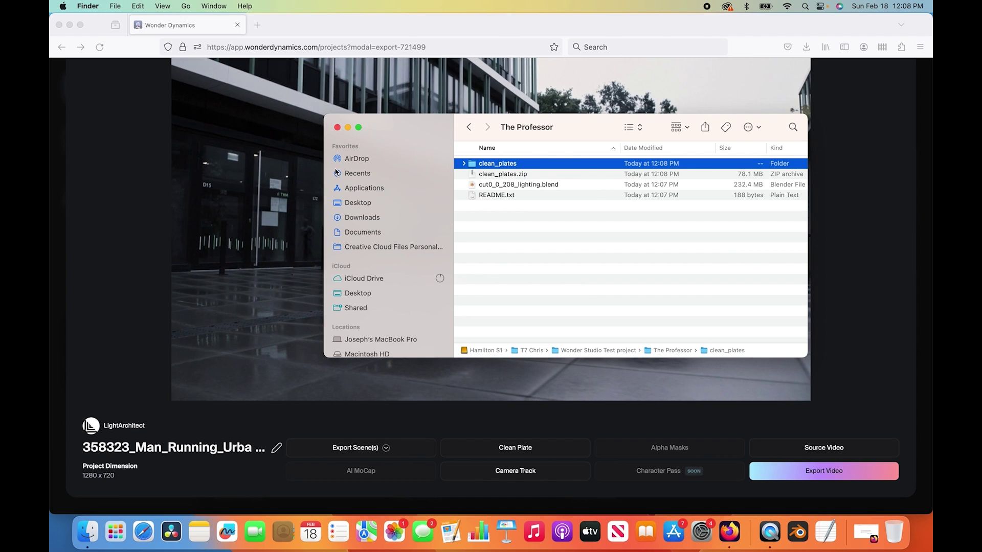
{"action": "left_click_drag", "start_coordinate": [461, 114], "coordinate": [386, 92]}
{"action": "left_click", "coordinate": [273, 108]}
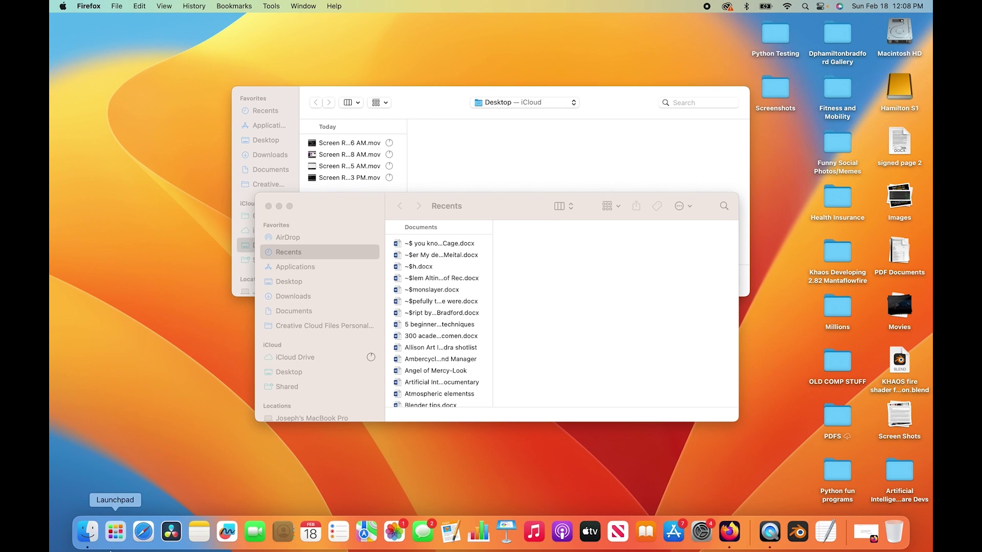
- Launch Adobe After Effects 2024 from the Applications folder in Finder
{"action": "left_click", "coordinate": [85, 546]}
{"action": "left_click", "coordinate": [295, 266]}
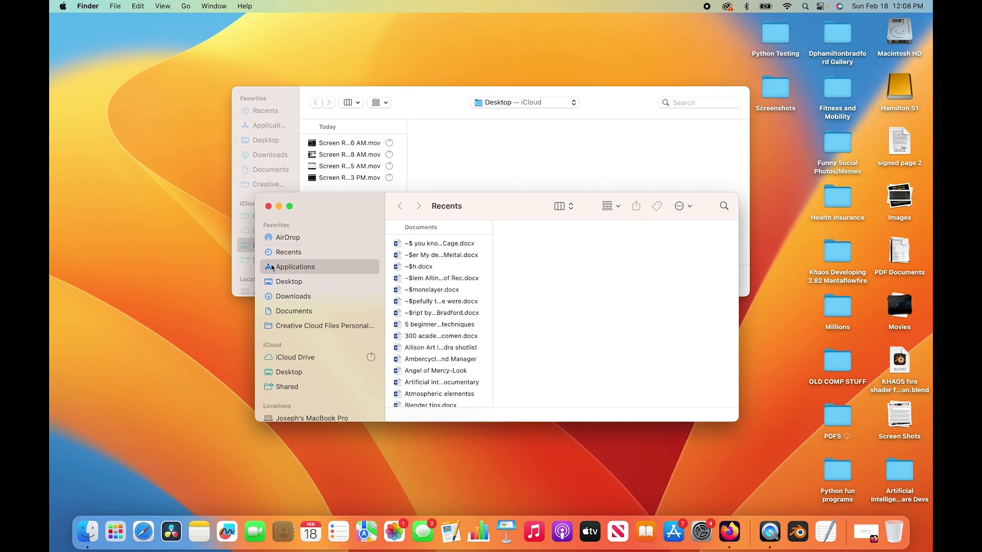
{"action": "left_click", "coordinate": [423, 229]}
{"action": "double_click", "coordinate": [528, 229]}
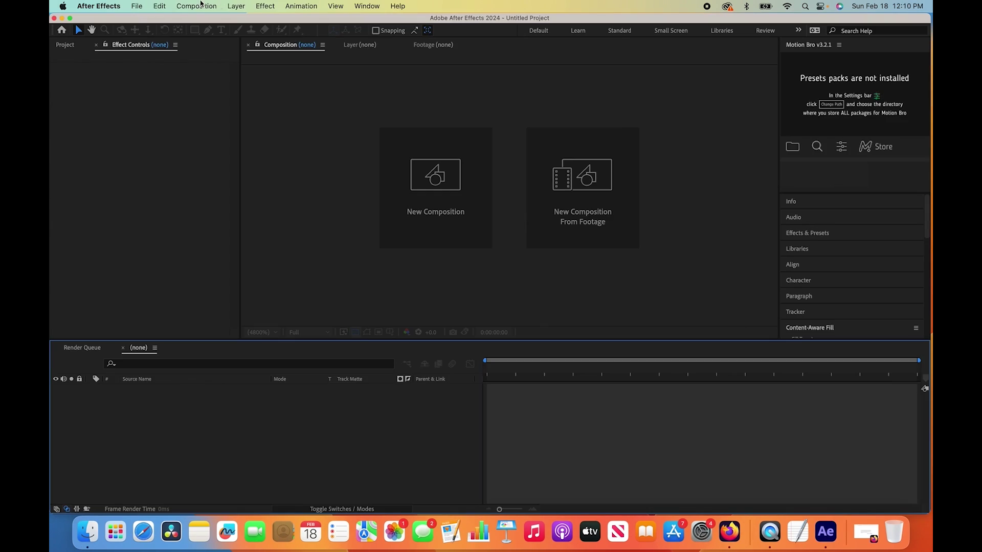
- Import the JPEG sequence starting at 000000.jpg from the clean_plates folder inside The Professor folder into After Effects
{"action": "left_click", "coordinate": [137, 7]}
{"action": "mouse_move", "coordinate": [205, 161]}
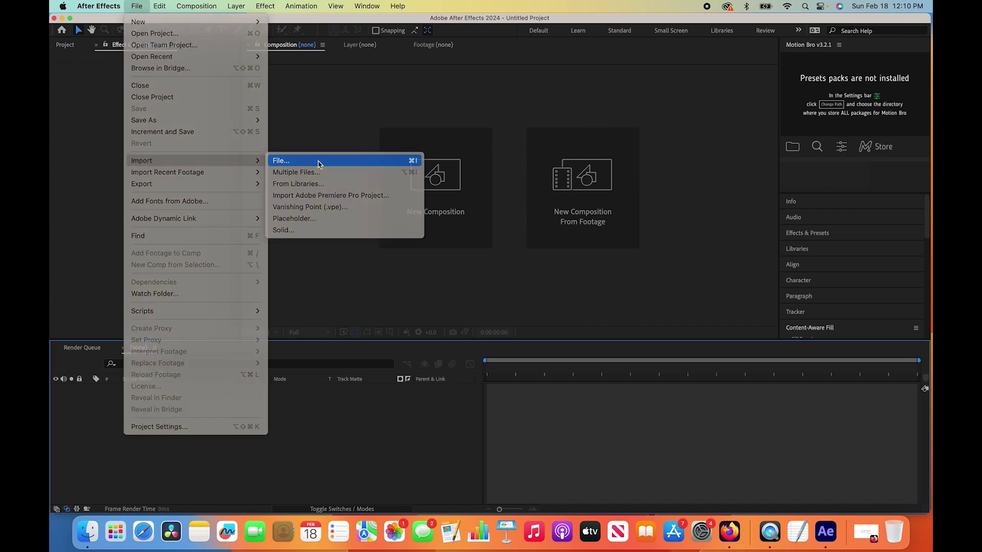
{"action": "left_click", "coordinate": [317, 160]}
{"action": "left_click", "coordinate": [512, 55]}
{"action": "left_click", "coordinate": [498, 177]}
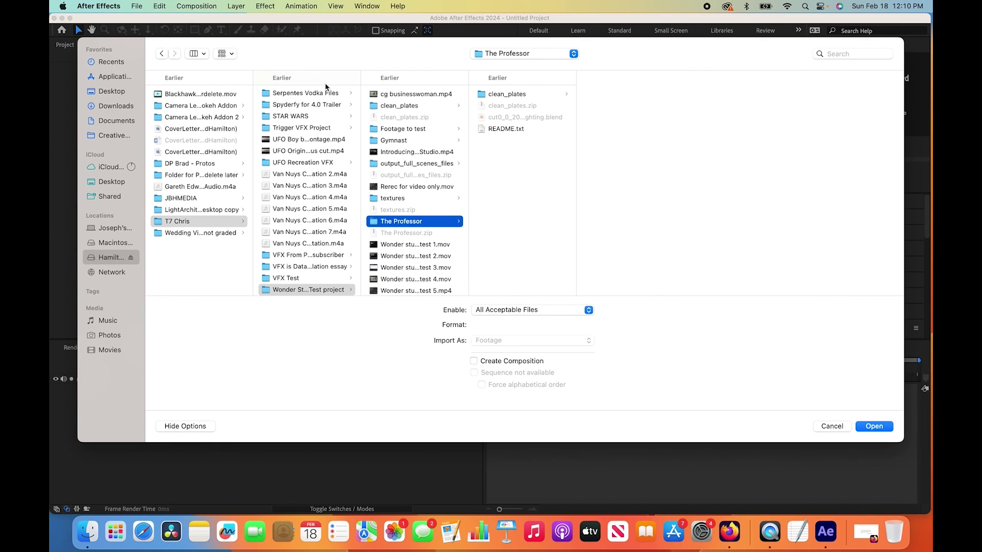
{"action": "left_click", "coordinate": [510, 95]}
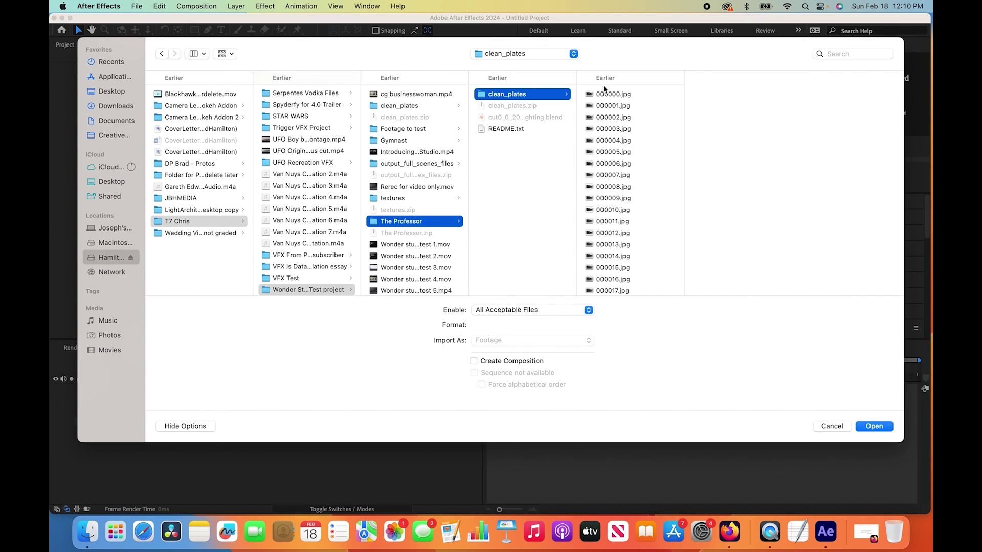
{"action": "left_click", "coordinate": [608, 95]}
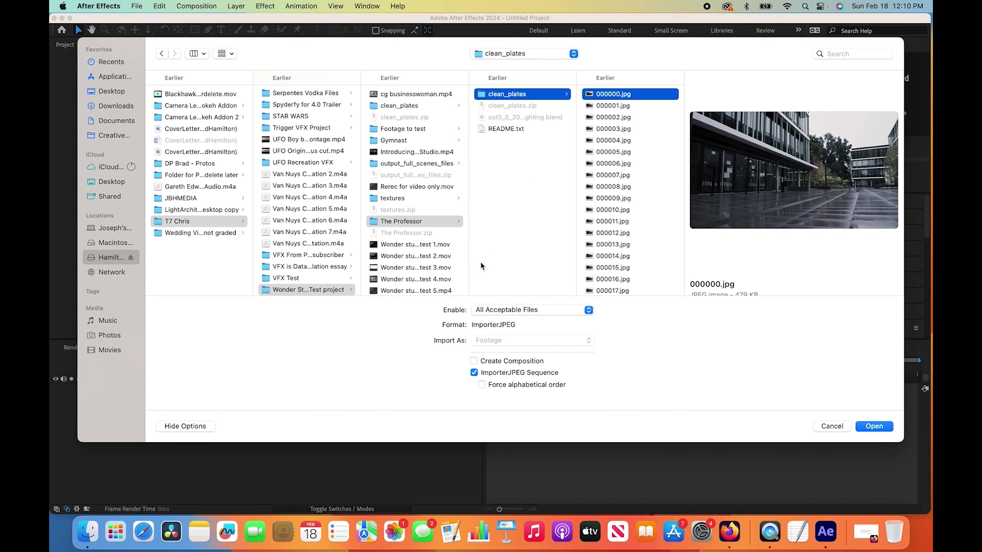
{"action": "key", "text": "Return"}
- Create a composition from the clean plate sequence and play it back to review the background without the running man
{"action": "left_click_drag", "start_coordinate": [100, 146], "coordinate": [82, 333]}
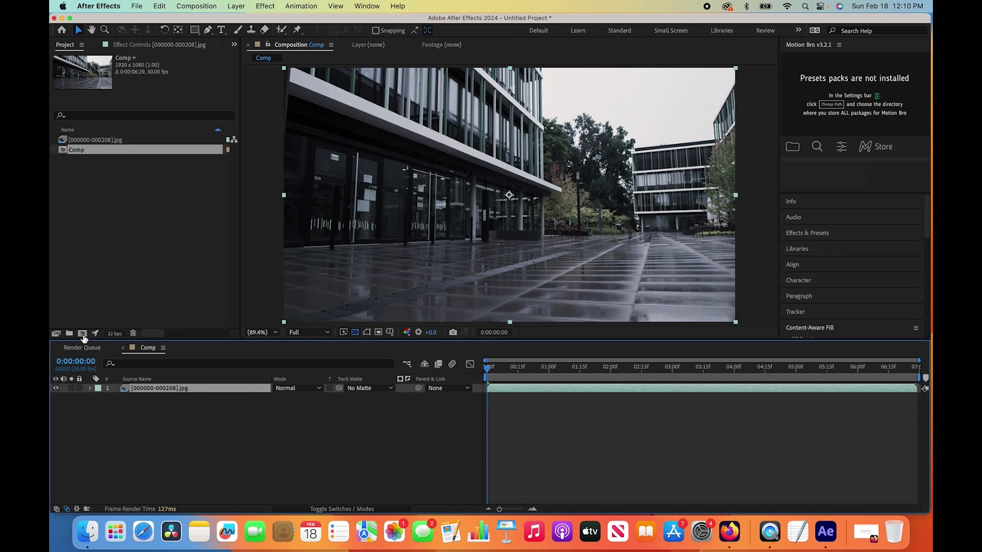
{"action": "key", "text": "grave"}
{"action": "key", "text": "space"}
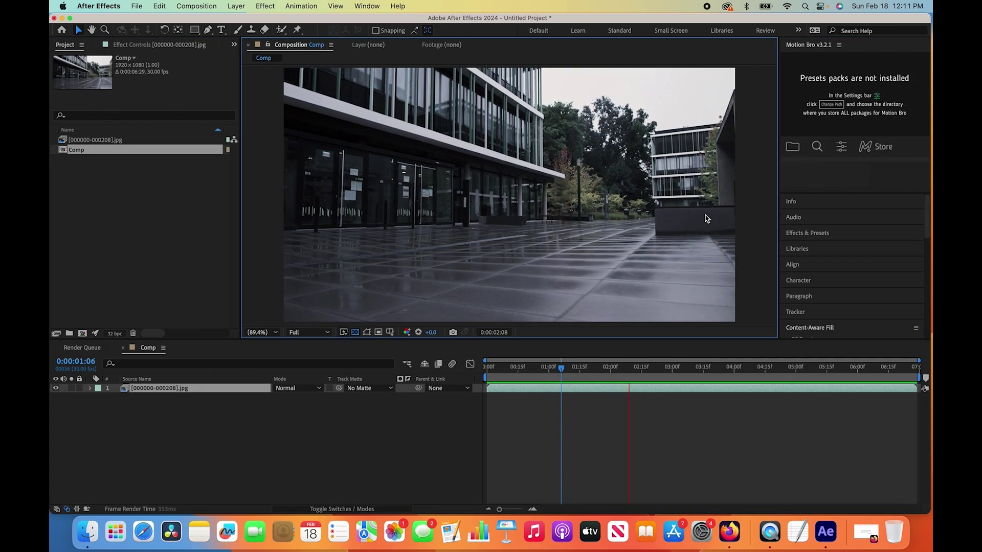
{"action": "key", "text": "space"}
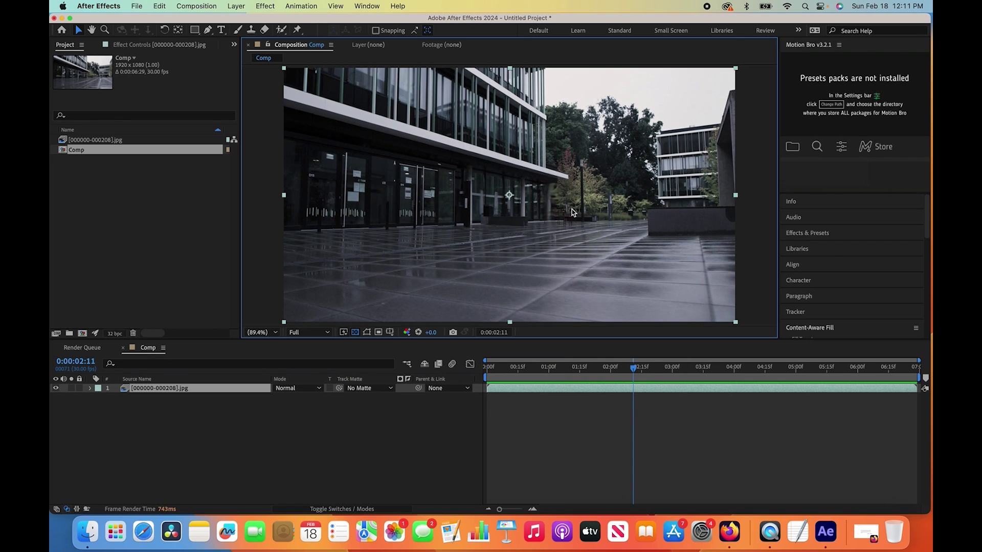
- Close the After Effects project without saving, and open cut0_0_208_lighting.blend from The Professor folder in Blender
{"action": "left_click", "coordinate": [54, 19]}
{"action": "key", "text": "super+d"}
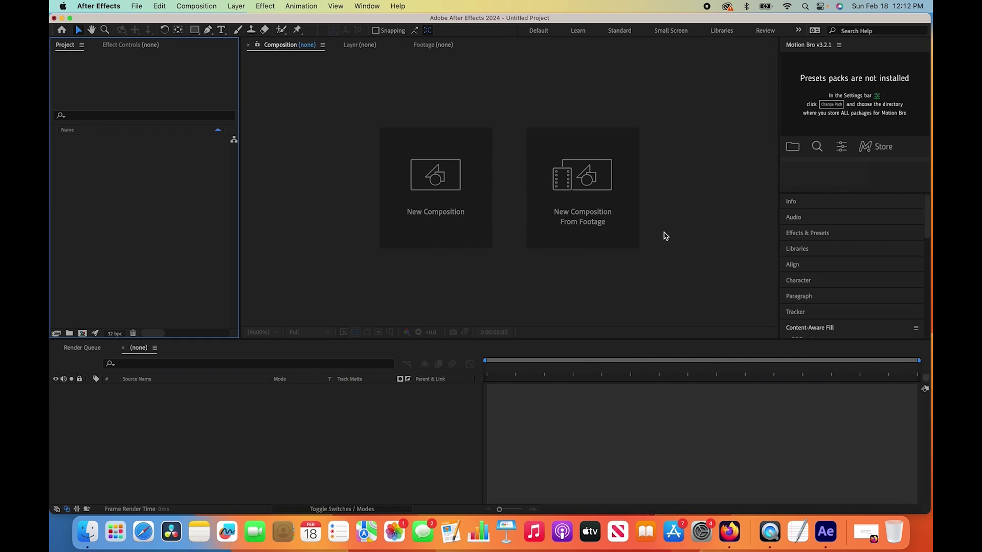
{"action": "left_click", "coordinate": [88, 532]}
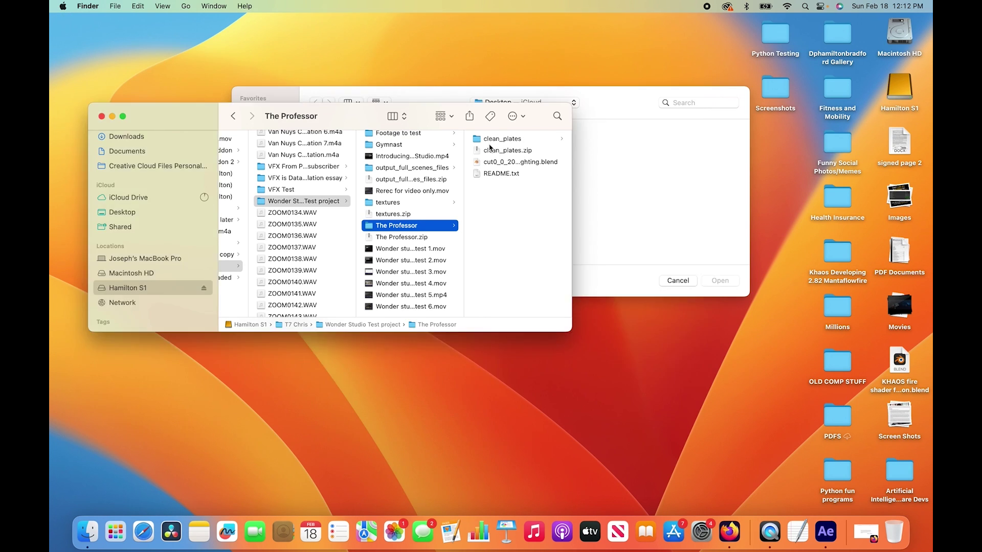
{"action": "left_click", "coordinate": [490, 141]}
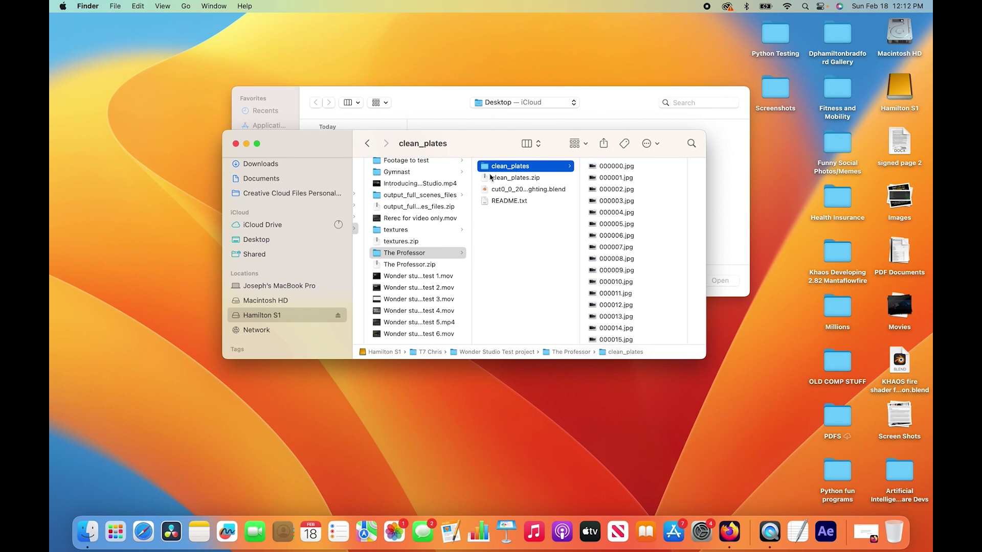
{"action": "left_click", "coordinate": [513, 190]}
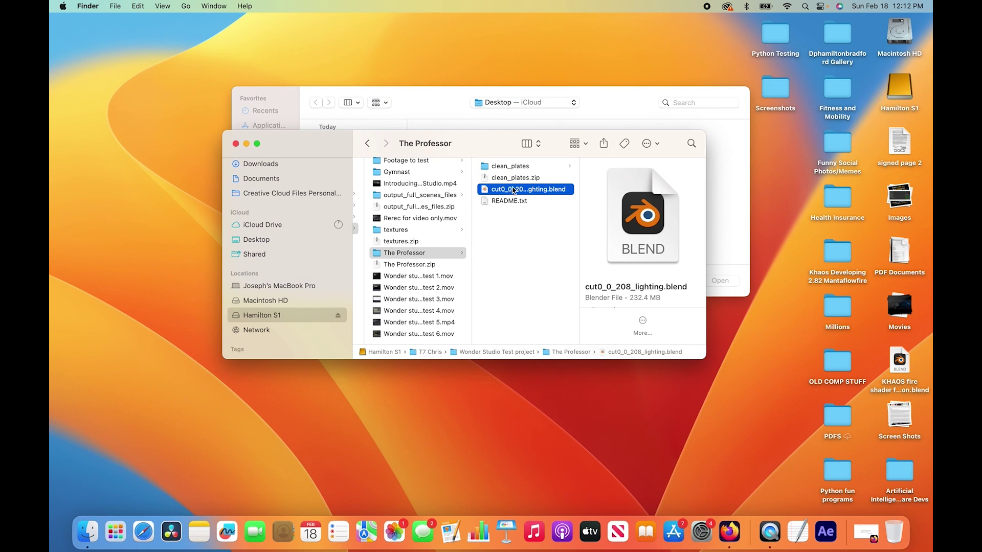
{"action": "double_click", "coordinate": [504, 190]}
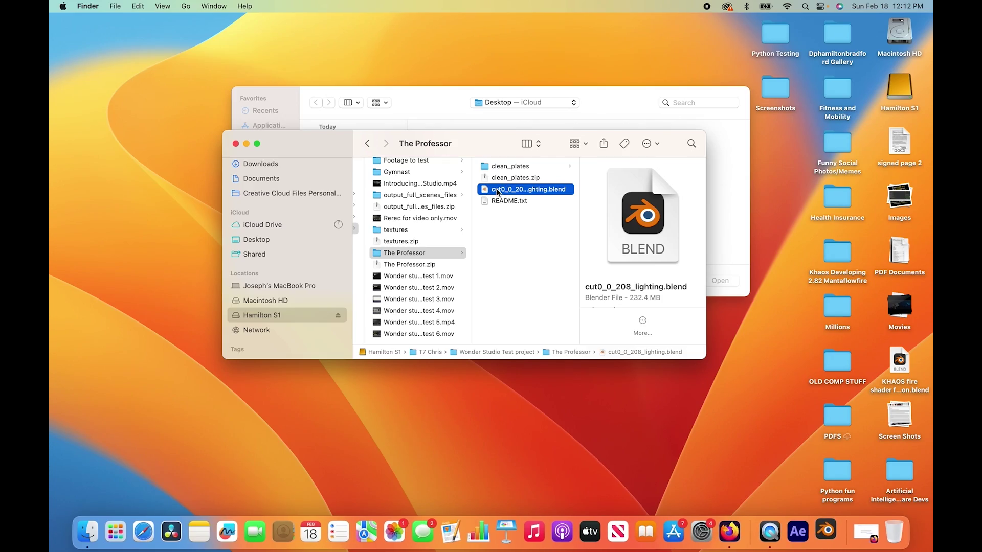
- Examine the point cloud, tracked camera and Professor character in the Blender scene from several angles
{"action": "scroll", "coordinate": [561, 281], "scroll_direction": "left", "scroll_amount": 8}
{"action": "scroll", "coordinate": [564, 280], "scroll_direction": "left", "scroll_amount": 2, "text": "shift"}
{"action": "scroll", "coordinate": [566, 279], "scroll_direction": "up", "scroll_amount": 3}
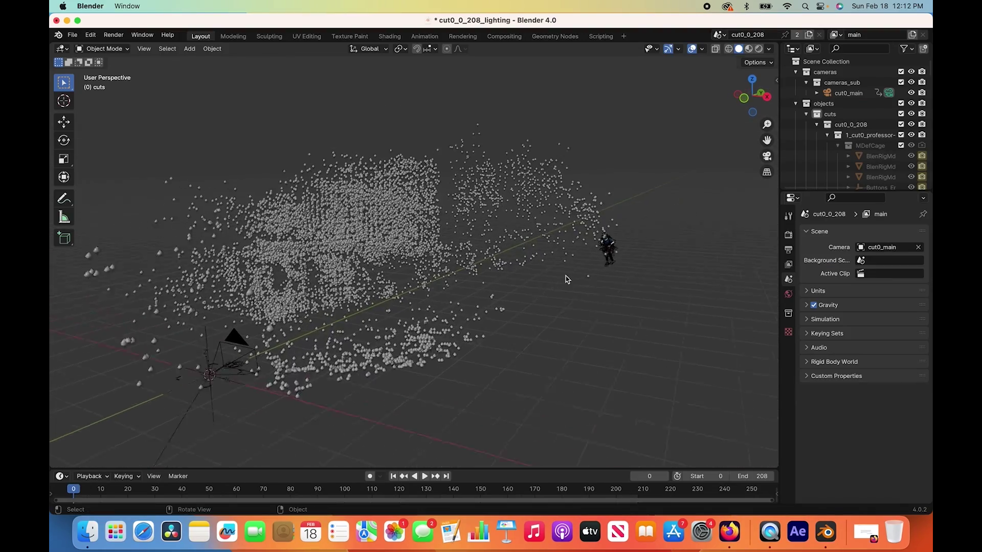
{"action": "scroll", "coordinate": [566, 280], "scroll_direction": "left", "scroll_amount": 5}
{"action": "scroll", "coordinate": [565, 280], "scroll_direction": "right", "scroll_amount": 6}
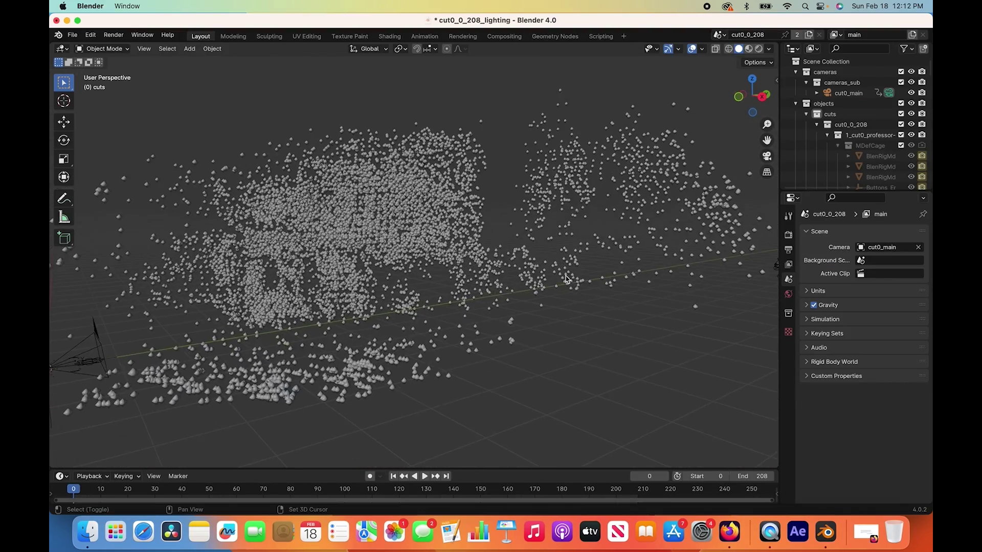
{"action": "scroll", "coordinate": [566, 279], "scroll_direction": "right", "scroll_amount": 8, "text": "shift"}
{"action": "scroll", "coordinate": [566, 280], "scroll_direction": "left", "scroll_amount": 8, "text": "shift"}
{"action": "scroll", "coordinate": [565, 280], "scroll_direction": "right", "scroll_amount": 5}
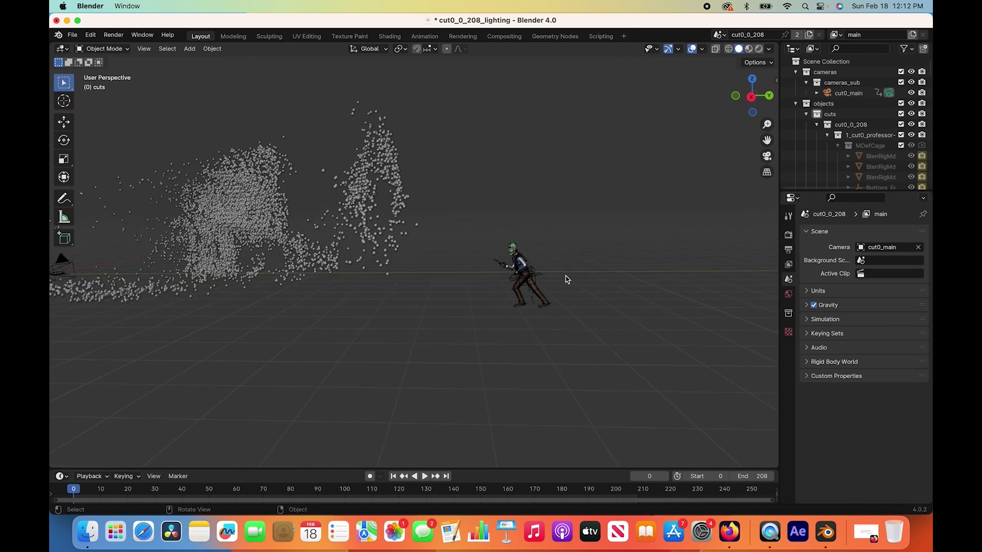
{"action": "scroll", "coordinate": [404, 236], "scroll_direction": "left", "scroll_amount": 5, "text": "shift"}
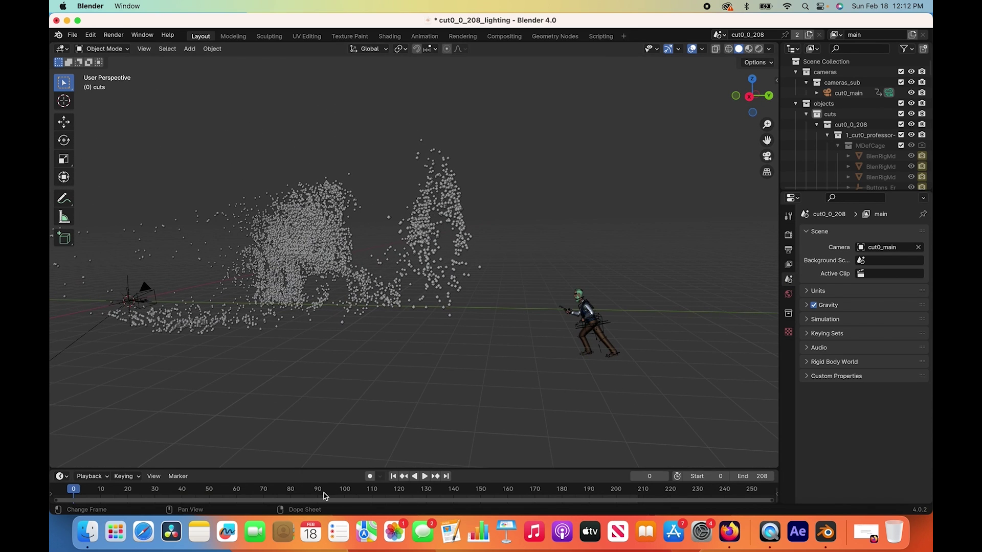
{"action": "scroll", "coordinate": [325, 494], "scroll_direction": "down", "scroll_amount": 1}
{"action": "scroll", "coordinate": [416, 350], "scroll_direction": "left", "scroll_amount": 5}
{"action": "scroll", "coordinate": [428, 350], "scroll_direction": "left", "scroll_amount": 5, "text": "shift"}
{"action": "scroll", "coordinate": [429, 353], "scroll_direction": "left", "scroll_amount": 1, "text": "shift"}
{"action": "scroll", "coordinate": [429, 353], "scroll_direction": "down", "scroll_amount": 5}
{"action": "scroll", "coordinate": [430, 353], "scroll_direction": "up", "scroll_amount": 4}
{"action": "scroll", "coordinate": [430, 353], "scroll_direction": "left", "scroll_amount": 4, "text": "shift"}
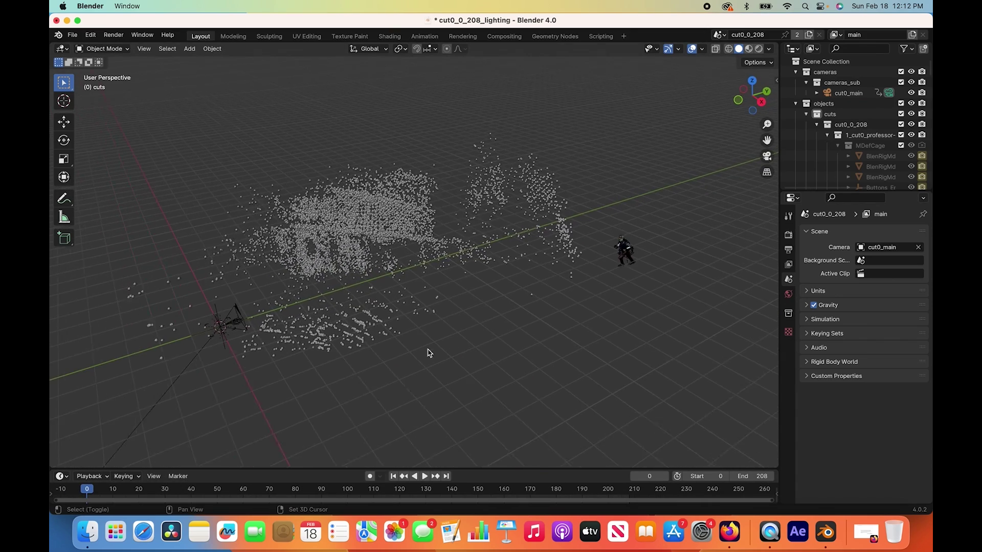
{"action": "scroll", "coordinate": [430, 353], "scroll_direction": "left", "scroll_amount": 3}
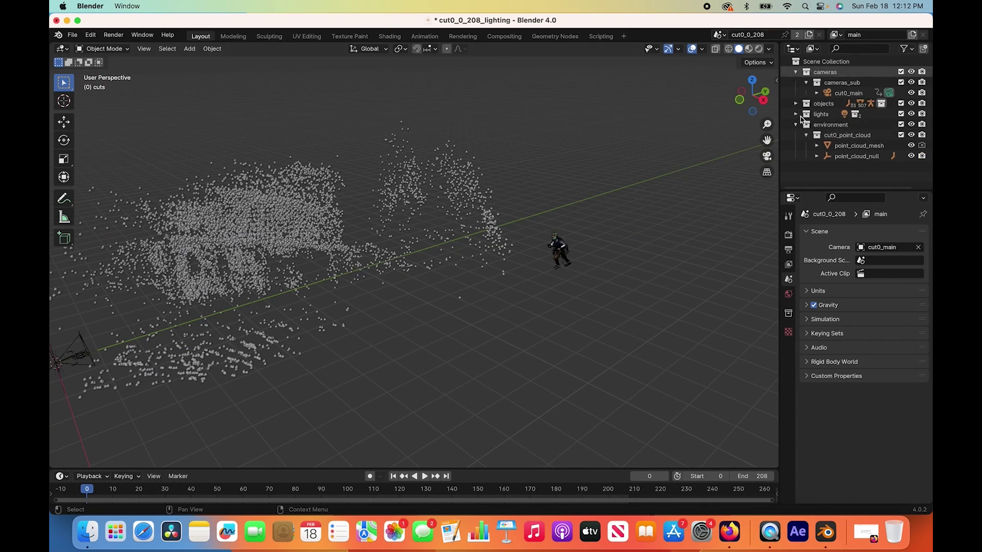
- Collapse the environment collection, widen the Outliner and select the cameras collection
{"action": "left_click", "coordinate": [796, 125]}
{"action": "left_click_drag", "start_coordinate": [779, 130], "coordinate": [761, 128]}
{"action": "left_click", "coordinate": [791, 71]}
{"action": "scroll", "coordinate": [536, 207], "scroll_direction": "left", "scroll_amount": 2, "text": "shift"}
{"action": "scroll", "coordinate": [537, 207], "scroll_direction": "left", "scroll_amount": 2}
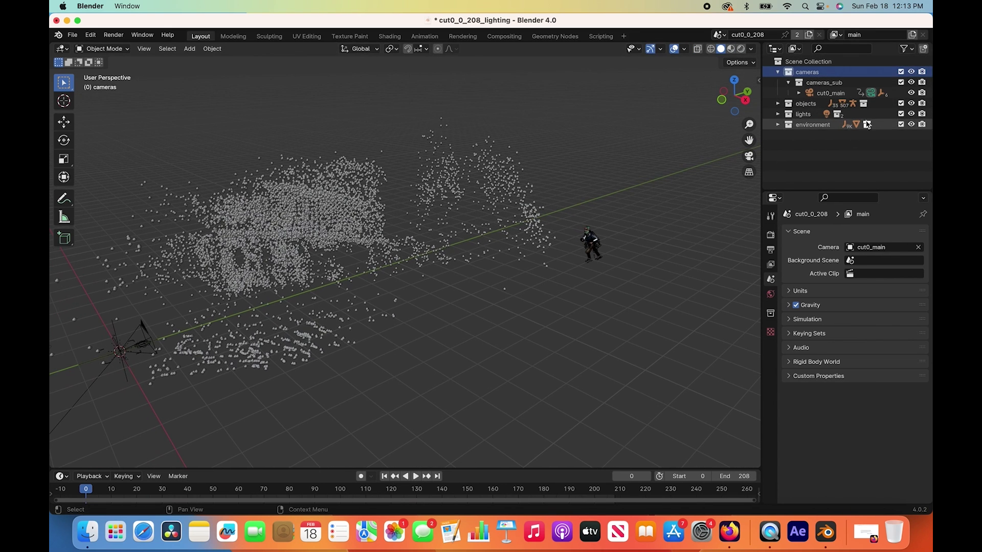
- Toggle the cameras collection off and back on, and do the same with the objects collection
{"action": "left_click", "coordinate": [901, 72]}
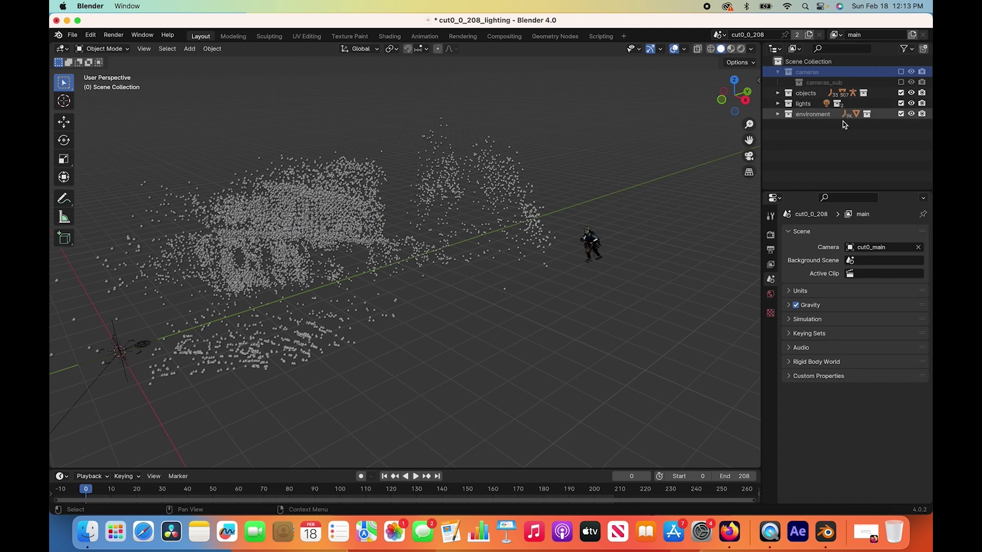
{"action": "left_click", "coordinate": [901, 72]}
{"action": "left_click", "coordinate": [802, 105]}
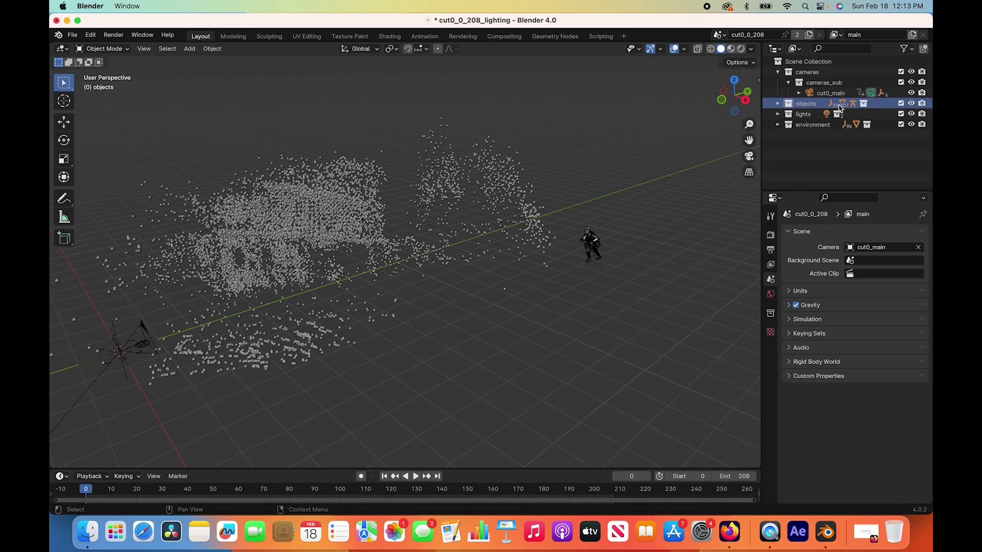
{"action": "left_click", "coordinate": [901, 103]}
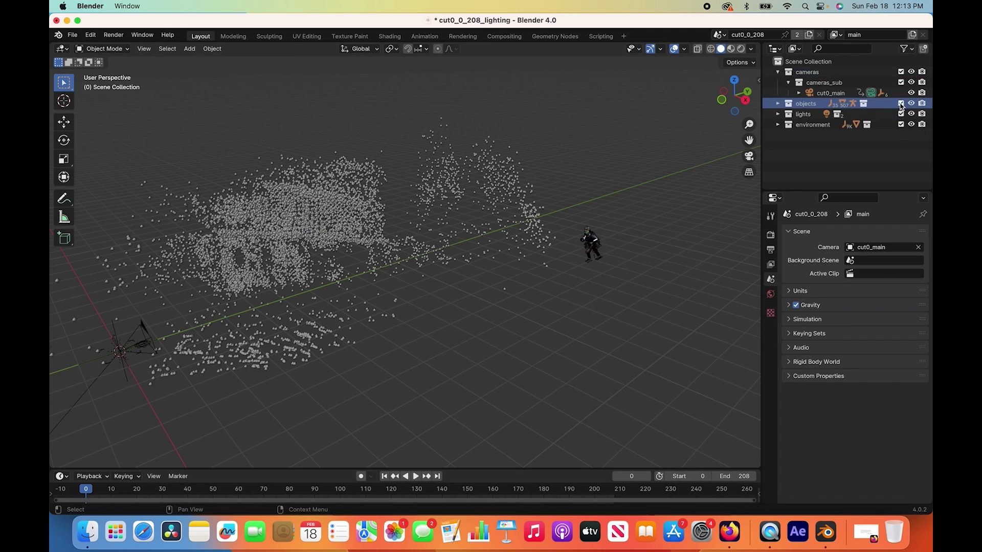
- Inspect the Professor character up close and select its 1_cut0_professor-BODY_character rig
{"action": "middle_click_drag", "start_coordinate": [393, 261], "coordinate": [433, 260]}
{"action": "scroll", "coordinate": [548, 242], "scroll_direction": "up", "scroll_amount": 4}
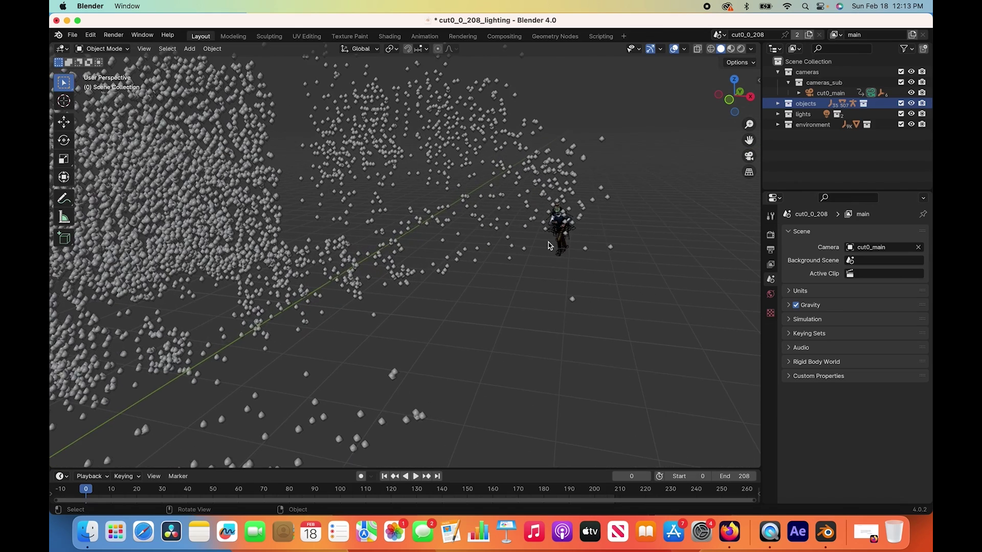
{"action": "middle_click_drag", "start_coordinate": [548, 246], "coordinate": [466, 246]}
{"action": "middle_click_drag", "start_coordinate": [665, 286], "coordinate": [358, 220], "text": "shift"}
{"action": "left_click", "coordinate": [597, 238]}
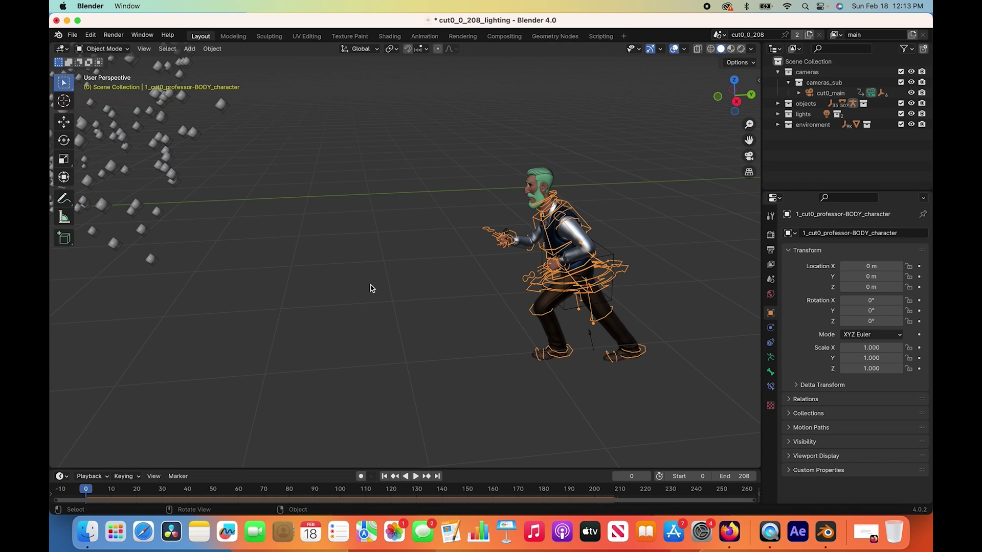
- Examine the tracked camera and the nearby point cloud up close, ending with an overview of the whole scene
{"action": "middle_click_drag", "start_coordinate": [371, 289], "coordinate": [620, 285]}
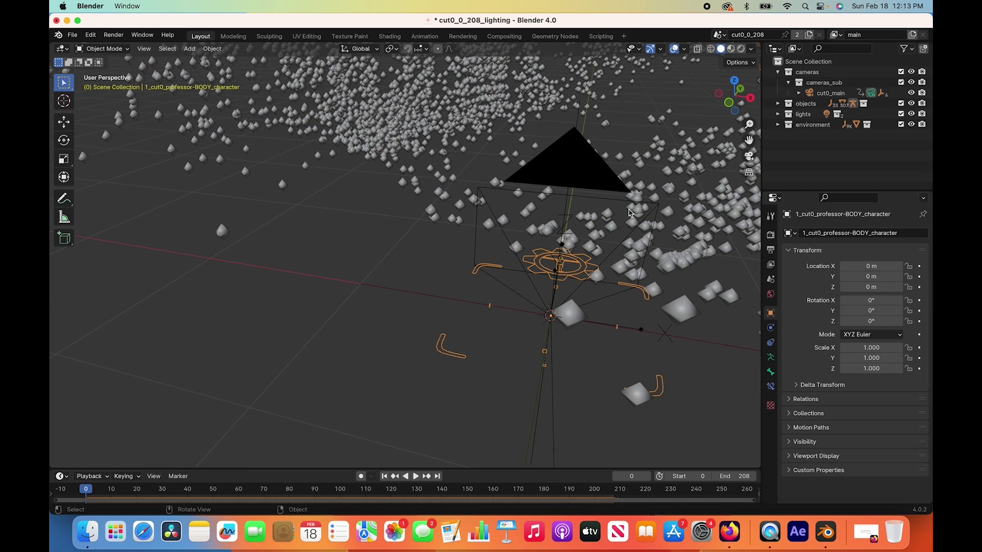
{"action": "middle_click_drag", "start_coordinate": [630, 213], "coordinate": [186, 213], "text": "shift"}
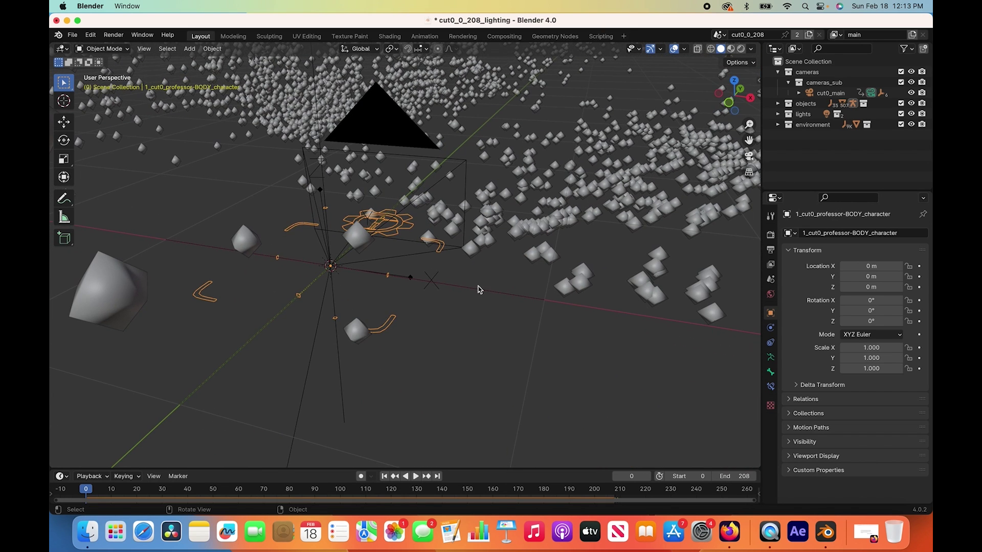
{"action": "scroll", "coordinate": [479, 290], "scroll_direction": "down", "scroll_amount": 8}
{"action": "middle_click_drag", "start_coordinate": [480, 290], "coordinate": [404, 340], "text": "shift"}
{"action": "middle_click_drag", "start_coordinate": [742, 174], "coordinate": [700, 175]}
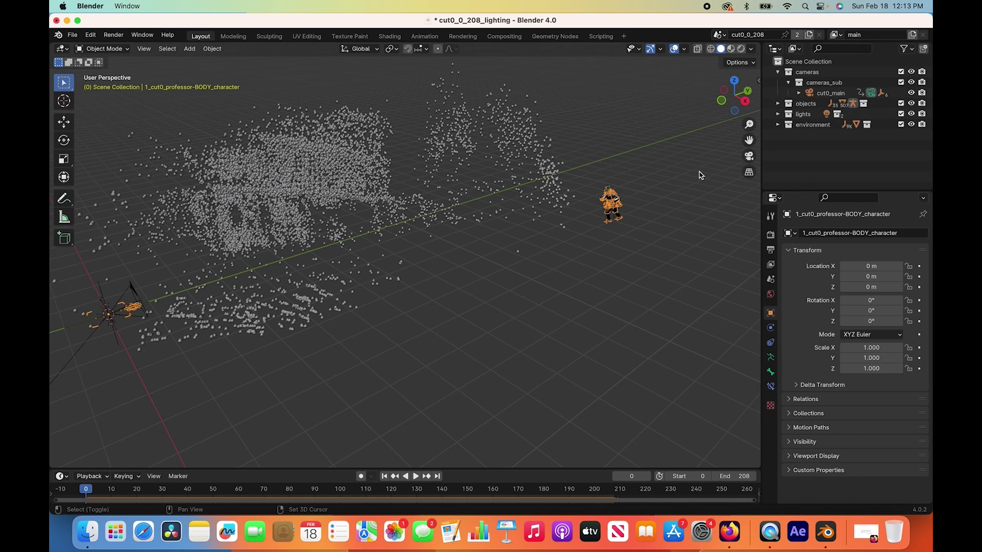
- Expand the lights collection and select the sun_person_cut0_0_208 light to view its direction in the scene
{"action": "left_click", "coordinate": [892, 115]}
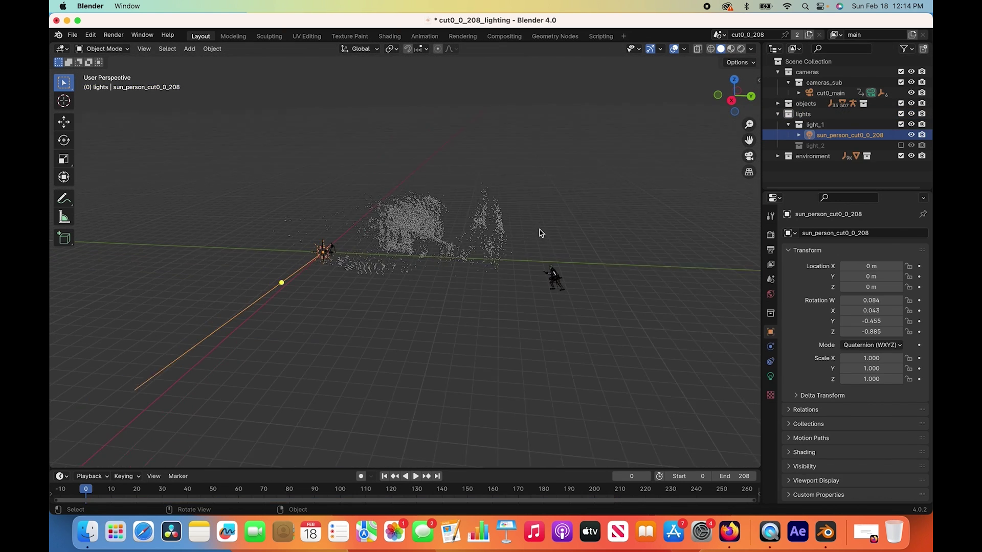
{"action": "scroll", "coordinate": [541, 232], "scroll_direction": "down", "scroll_amount": 1}
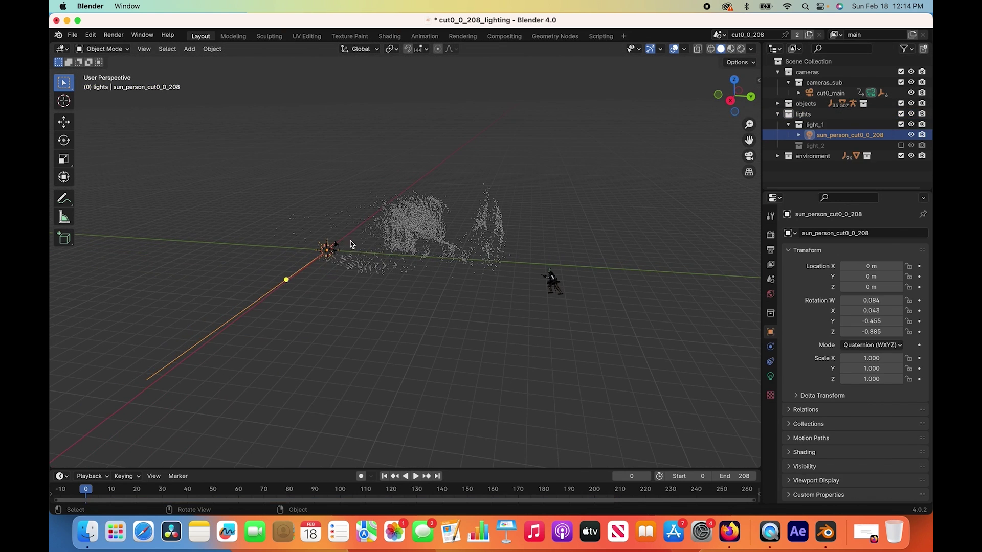
- Collapse the lights collection and open the world properties to view the environment lighting settings of cut0_0_208
{"action": "middle_click_drag", "start_coordinate": [352, 246], "coordinate": [295, 372]}
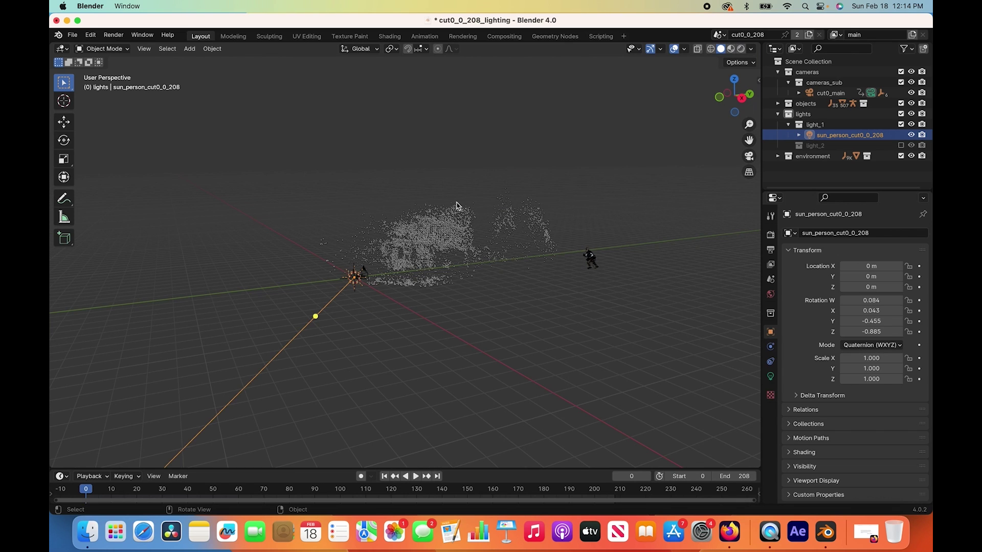
{"action": "left_click", "coordinate": [778, 114]}
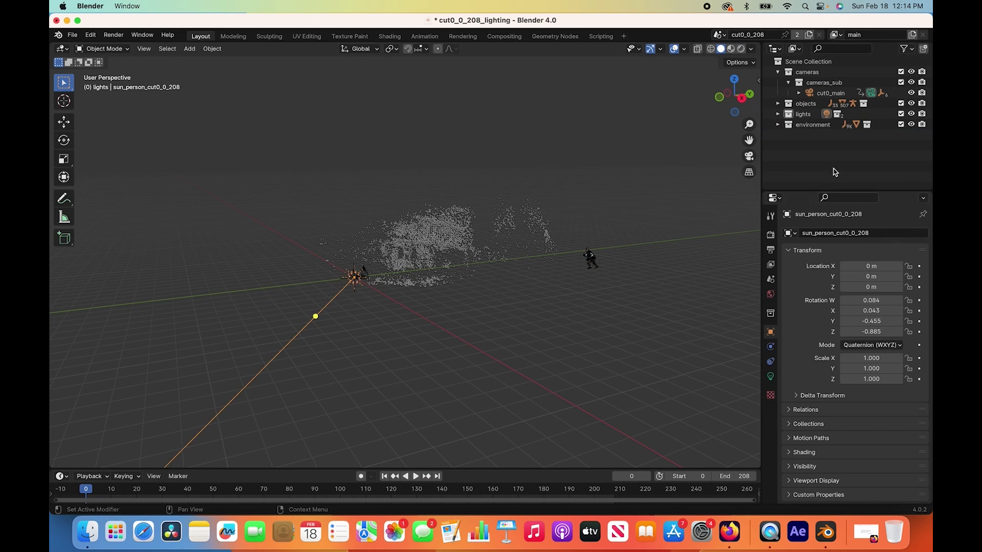
{"action": "left_click", "coordinate": [771, 294]}
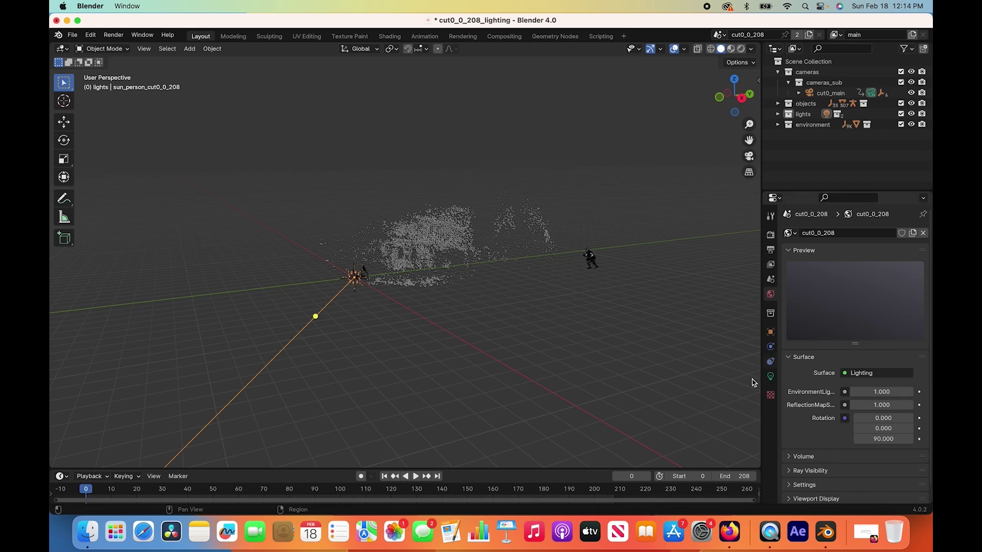
{"action": "scroll", "coordinate": [552, 299], "scroll_direction": "up", "scroll_amount": 5}
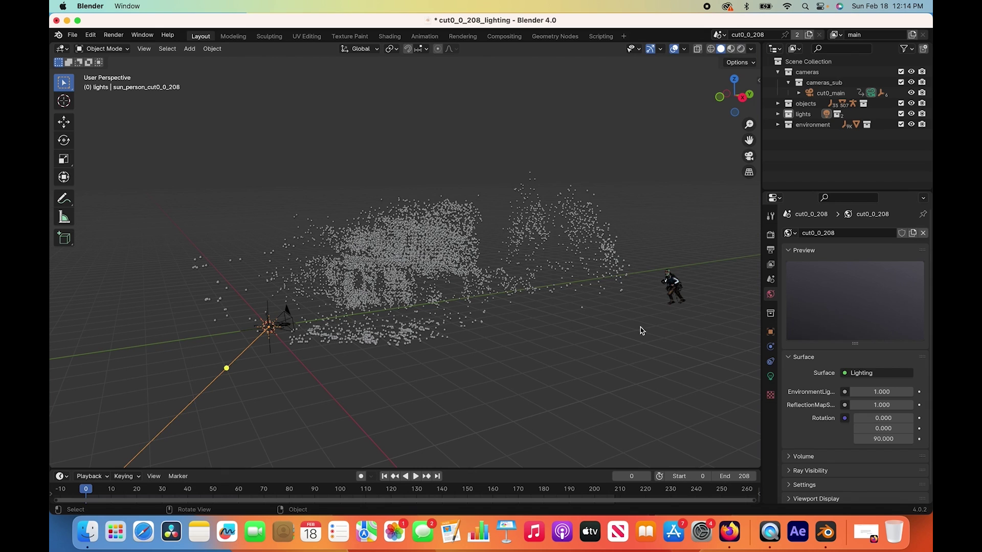
{"action": "middle_click_drag", "start_coordinate": [641, 331], "coordinate": [511, 298]}
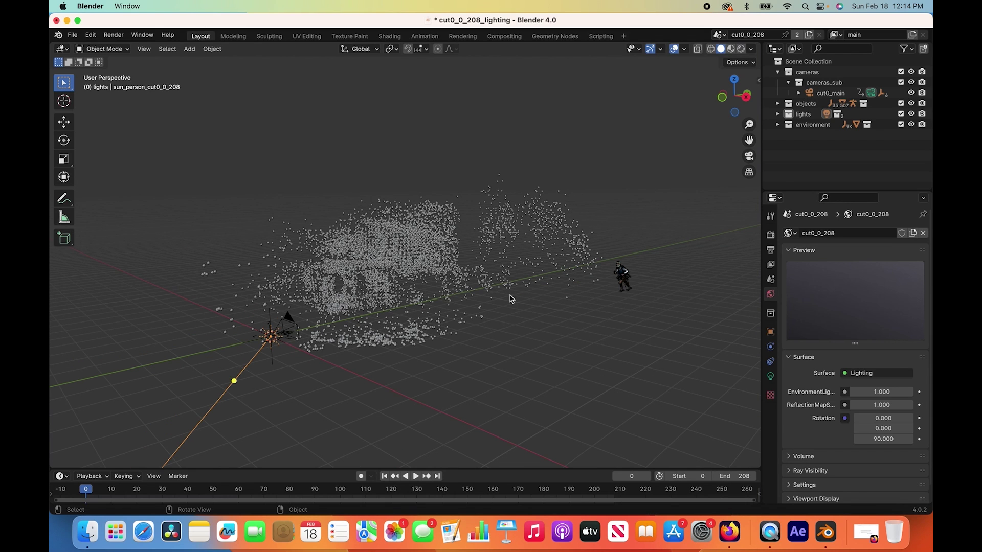
- Select the environment collection and toggle it off and back on in the view layer
{"action": "left_click", "coordinate": [806, 125]}
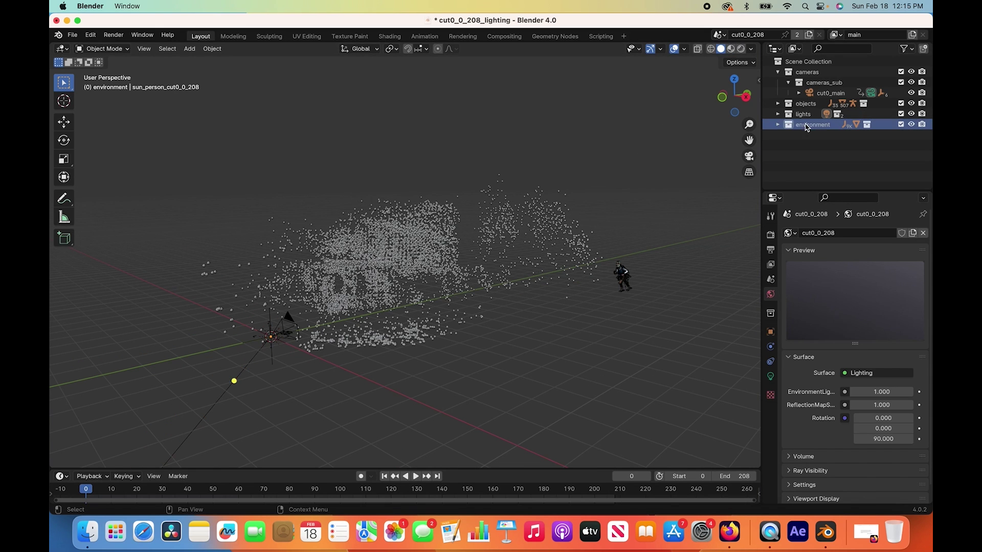
{"action": "left_click", "coordinate": [779, 126]}
{"action": "left_click", "coordinate": [779, 125]}
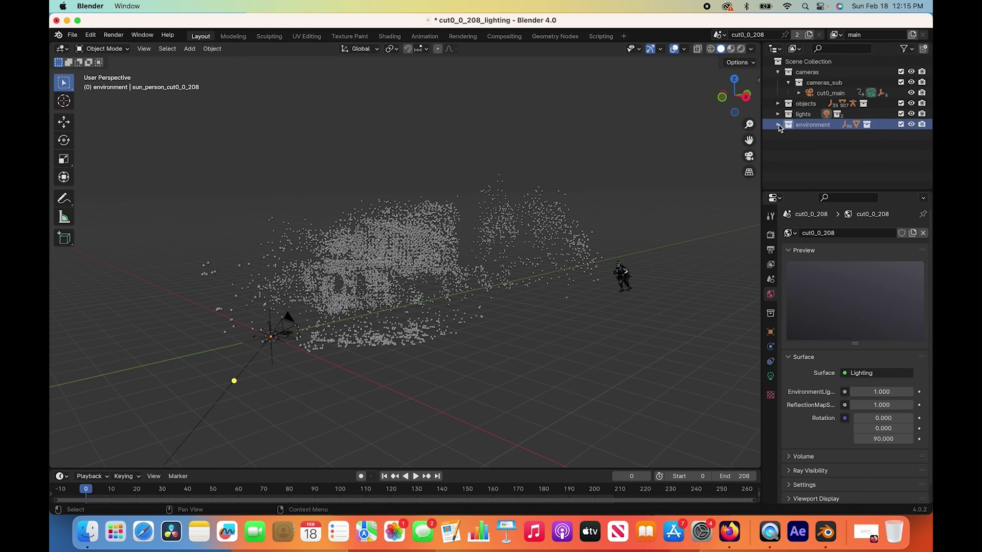
{"action": "left_click", "coordinate": [902, 125]}
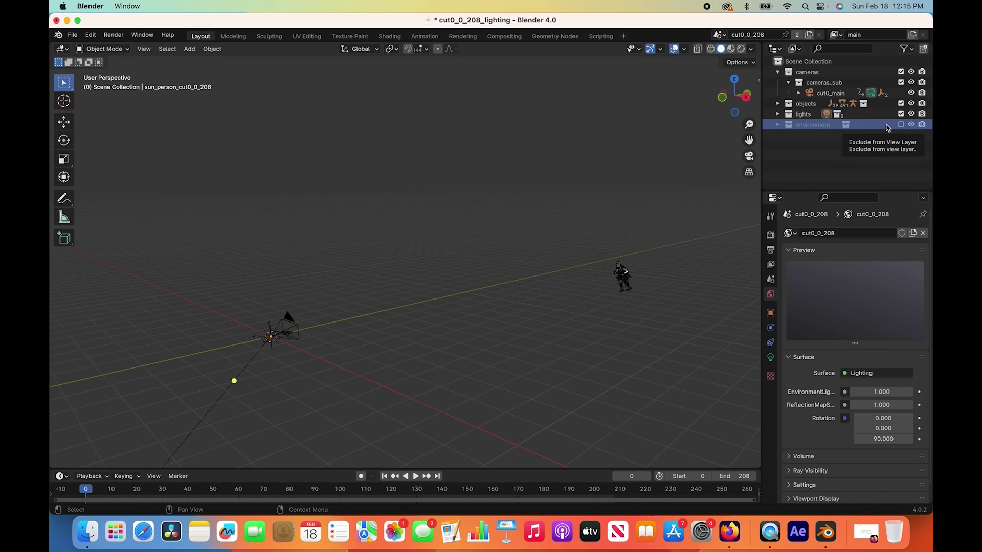
{"action": "left_click", "coordinate": [901, 124]}
- Select point_cloud_mesh and examine its colored points up close in Rendered viewport shading
{"action": "left_click", "coordinate": [840, 145]}
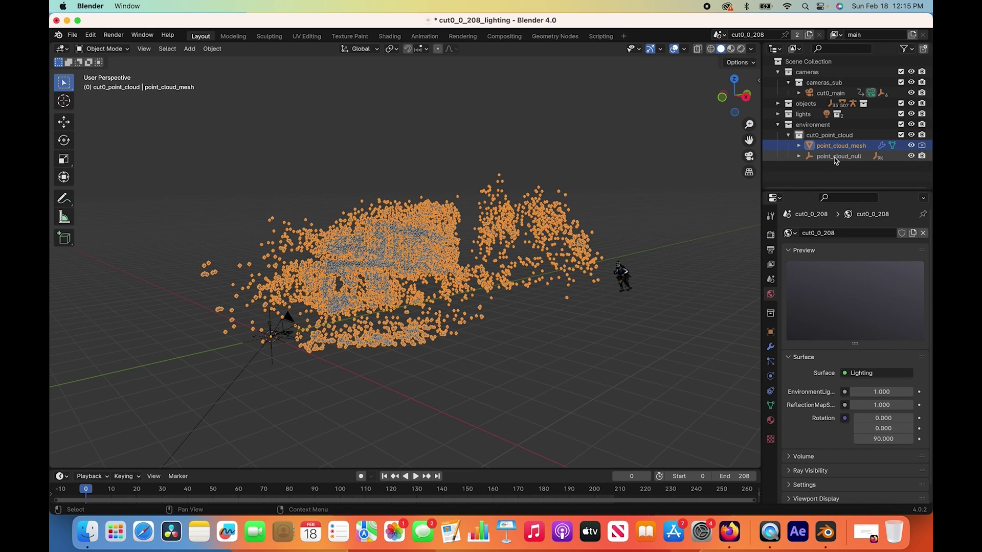
{"action": "middle_click_drag", "start_coordinate": [416, 234], "coordinate": [415, 265]}
{"action": "scroll", "coordinate": [416, 265], "scroll_direction": "up", "scroll_amount": 4}
{"action": "key", "text": "z"}
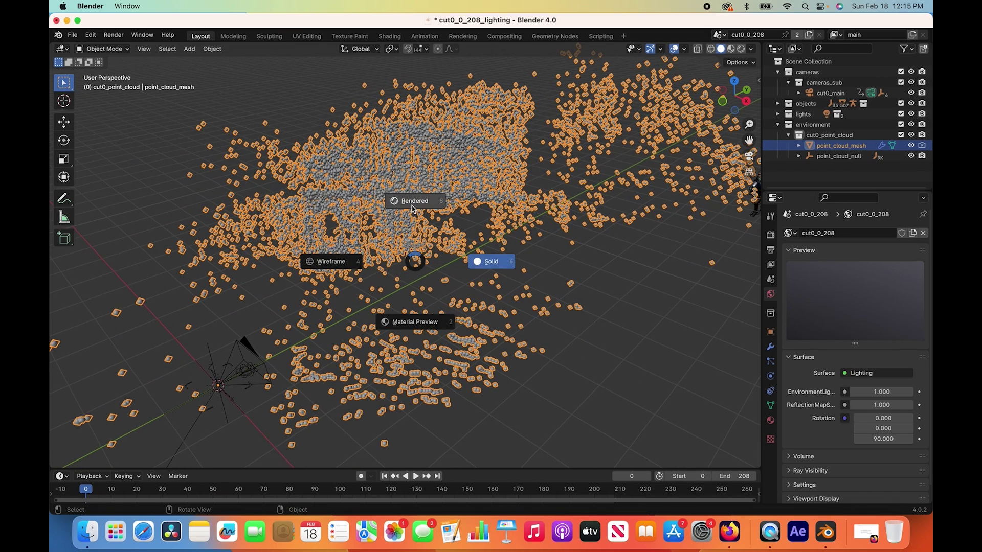
{"action": "left_click", "coordinate": [412, 207]}
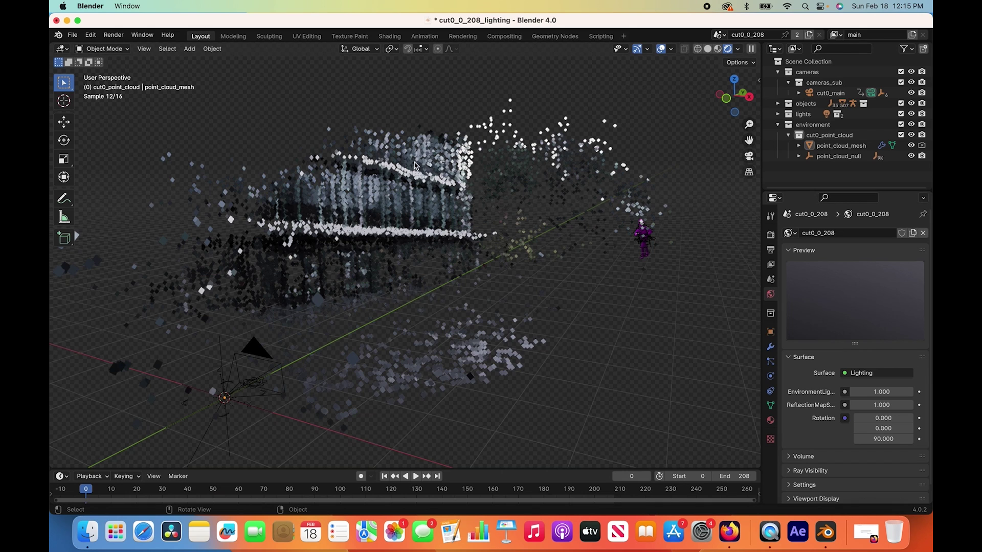
{"action": "middle_click_drag", "start_coordinate": [302, 238], "coordinate": [485, 288]}
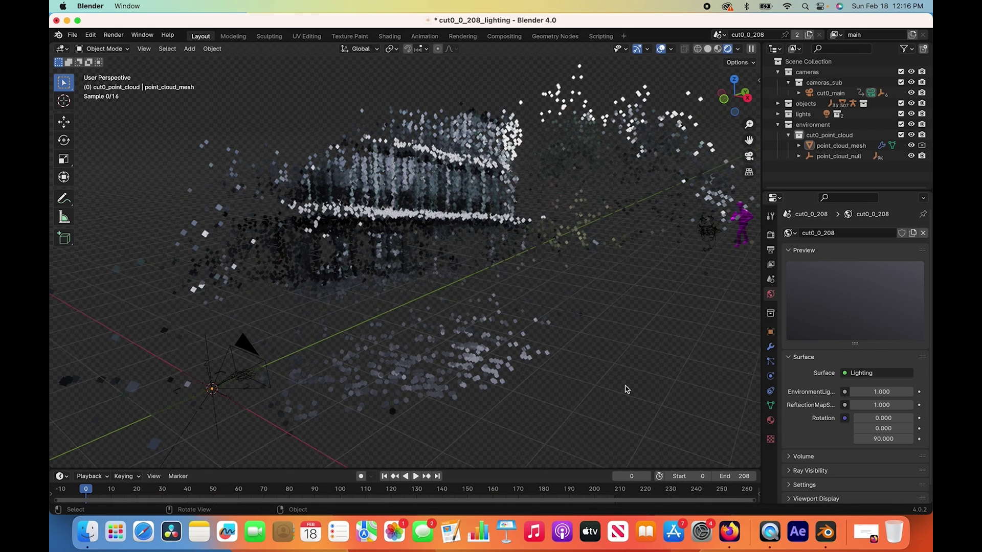
{"action": "middle_click_drag", "start_coordinate": [625, 385], "coordinate": [629, 382]}
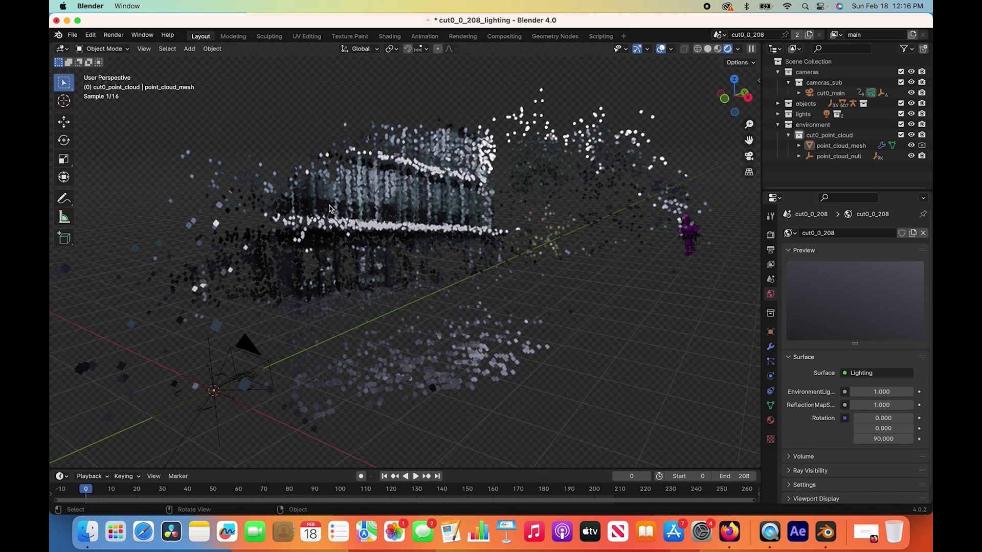
{"action": "middle_click_drag", "start_coordinate": [462, 209], "coordinate": [441, 206]}
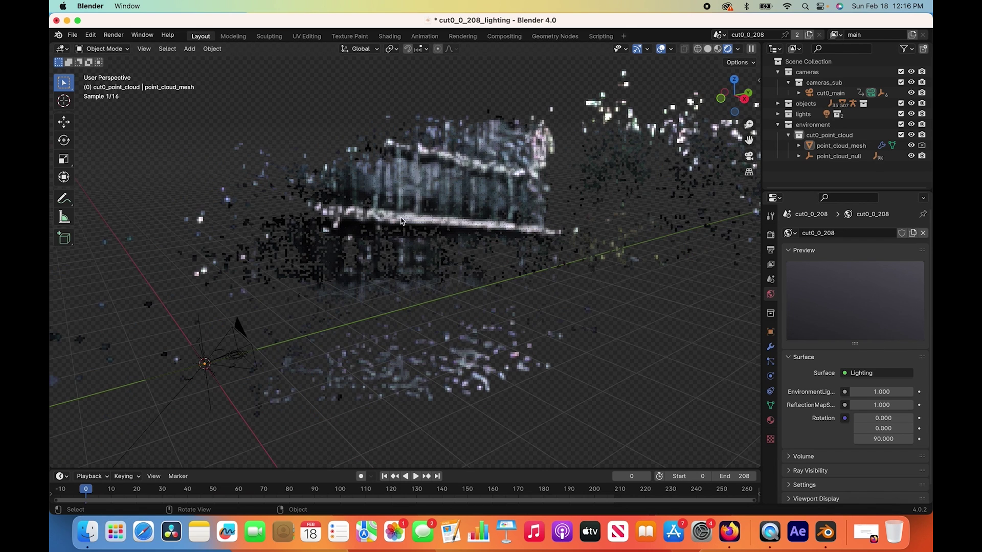
{"action": "middle_click_drag", "start_coordinate": [522, 198], "coordinate": [478, 201]}
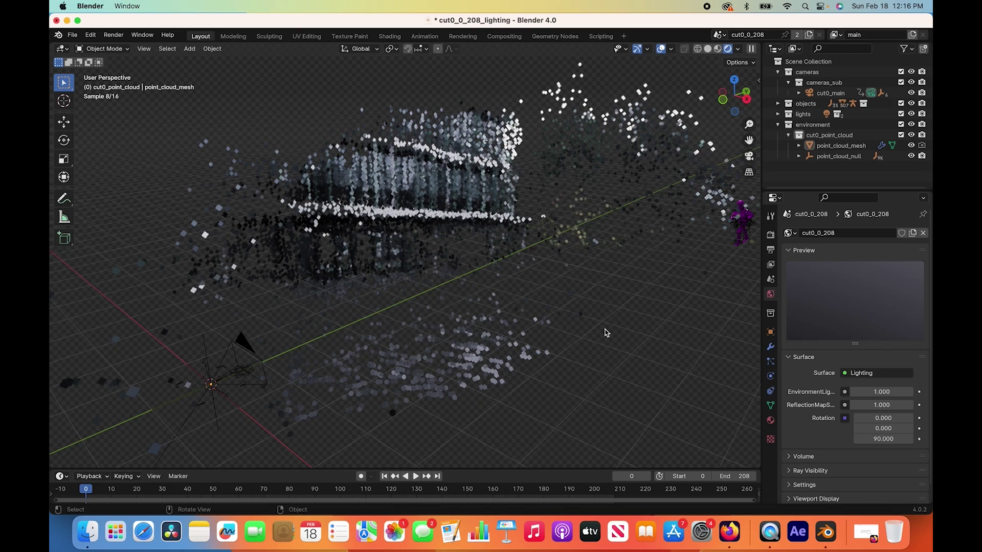
- Return the viewport to Solid shading and examine the point cloud, camera and character from several angles
{"action": "key", "text": "z"}
{"action": "left_click", "coordinate": [502, 330]}
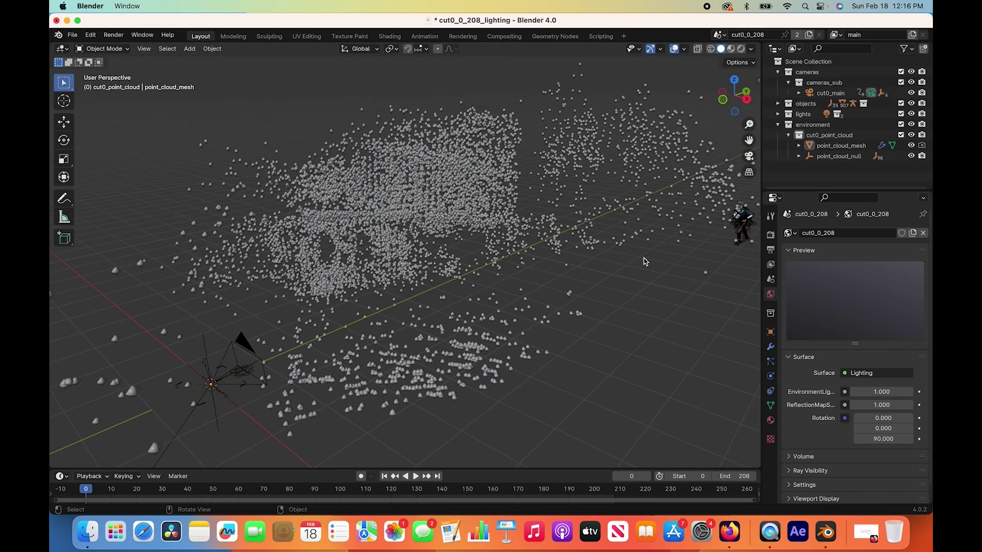
{"action": "scroll", "coordinate": [644, 262], "scroll_direction": "right", "scroll_amount": 5}
{"action": "scroll", "coordinate": [644, 261], "scroll_direction": "down", "scroll_amount": 3, "text": "ctrl"}
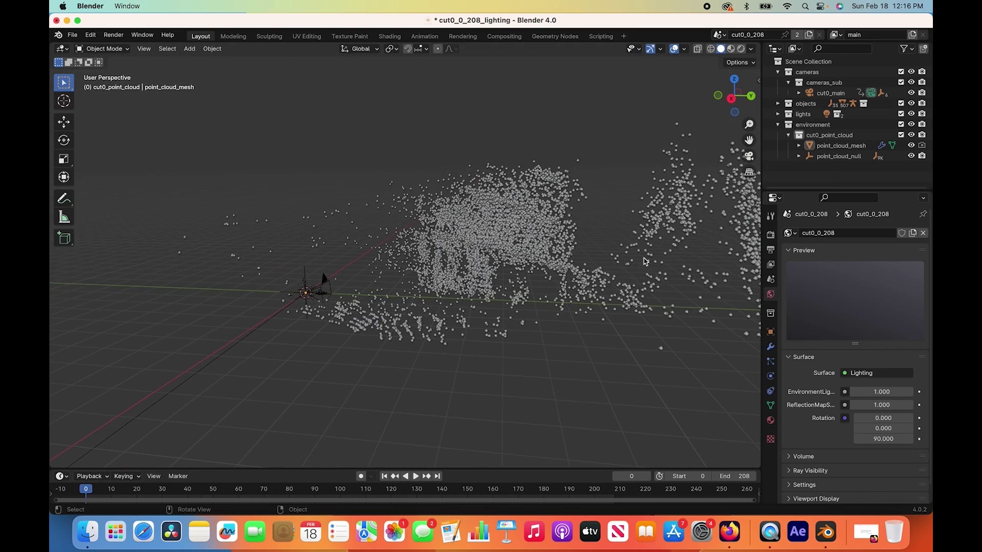
{"action": "scroll", "coordinate": [644, 262], "scroll_direction": "right", "scroll_amount": 3}
{"action": "scroll", "coordinate": [644, 262], "scroll_direction": "right", "scroll_amount": 3, "text": "shift"}
{"action": "scroll", "coordinate": [643, 262], "scroll_direction": "left", "scroll_amount": 5}
{"action": "scroll", "coordinate": [643, 261], "scroll_direction": "right", "scroll_amount": 5, "text": "shift"}
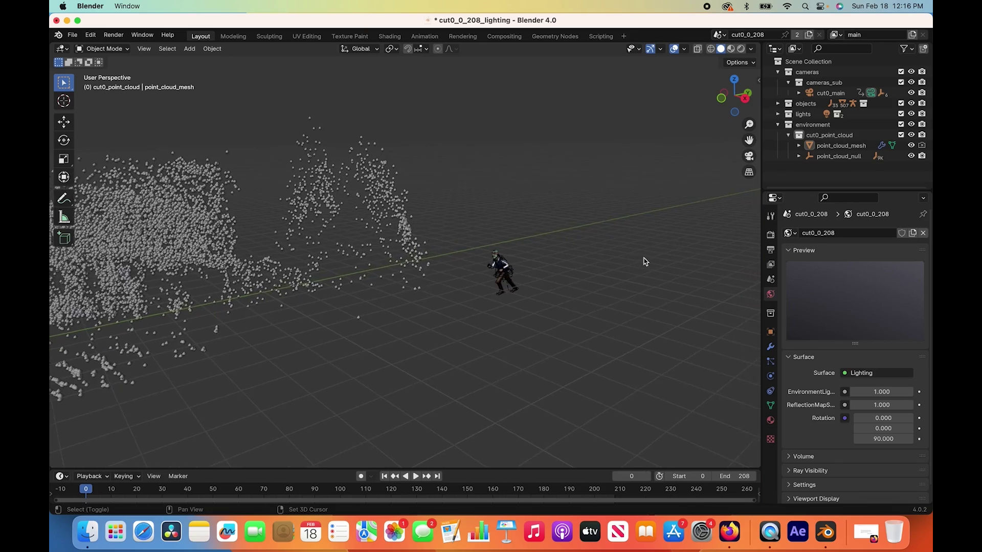
{"action": "scroll", "coordinate": [644, 261], "scroll_direction": "right", "scroll_amount": 4}
{"action": "scroll", "coordinate": [469, 277], "scroll_direction": "left", "scroll_amount": 4}
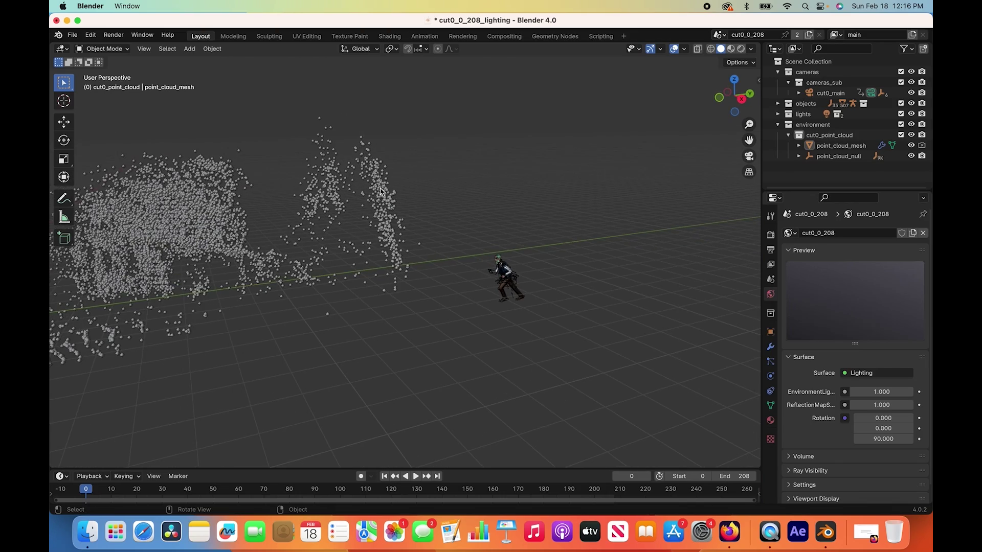
{"action": "scroll", "coordinate": [358, 254], "scroll_direction": "left", "scroll_amount": 5, "text": "shift"}
{"action": "scroll", "coordinate": [361, 253], "scroll_direction": "left", "scroll_amount": 3}
{"action": "scroll", "coordinate": [363, 253], "scroll_direction": "up", "scroll_amount": 5, "text": "ctrl"}
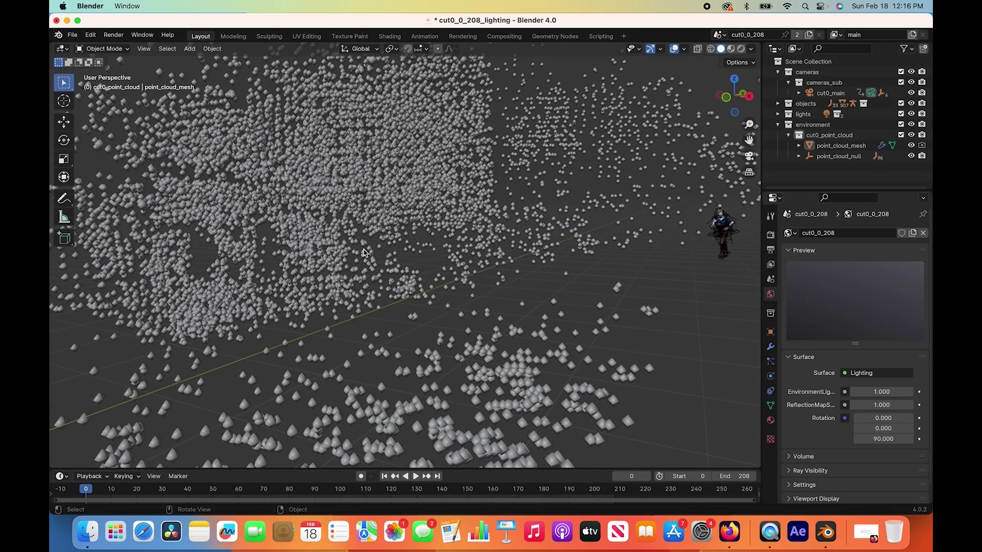
{"action": "scroll", "coordinate": [364, 253], "scroll_direction": "down", "scroll_amount": 10}
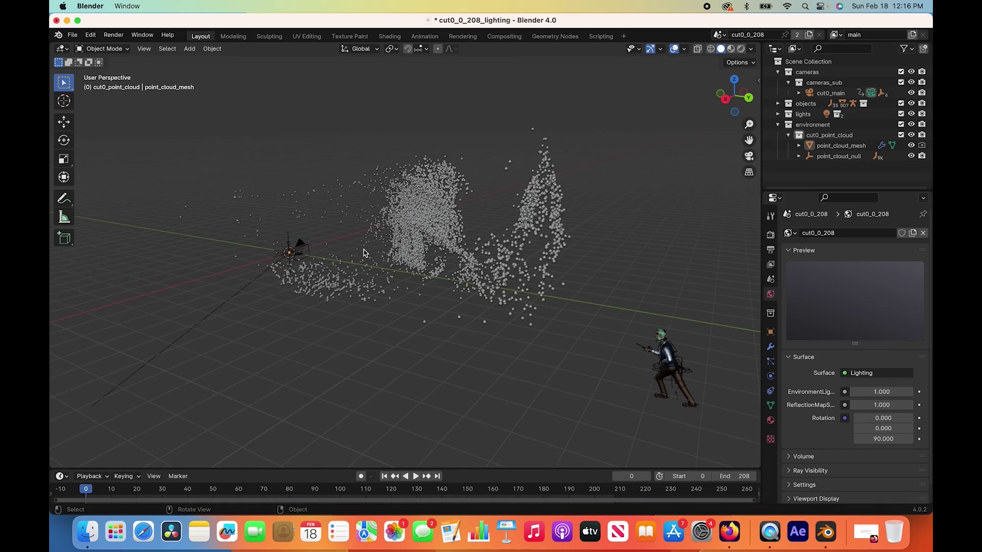
{"action": "scroll", "coordinate": [364, 252], "scroll_direction": "left", "scroll_amount": 3}
{"action": "scroll", "coordinate": [364, 252], "scroll_direction": "down", "scroll_amount": 5}
{"action": "scroll", "coordinate": [364, 253], "scroll_direction": "up", "scroll_amount": 4, "text": "ctrl"}
{"action": "scroll", "coordinate": [364, 252], "scroll_direction": "right", "scroll_amount": 4}
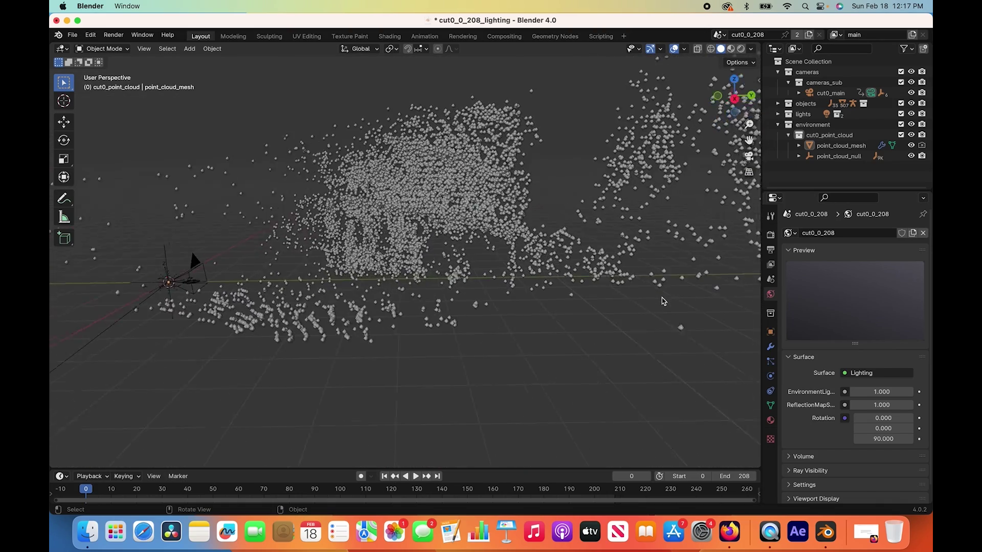
{"action": "middle_click_drag", "start_coordinate": [663, 302], "coordinate": [527, 262]}
{"action": "middle_click_drag", "start_coordinate": [349, 310], "coordinate": [365, 310]}
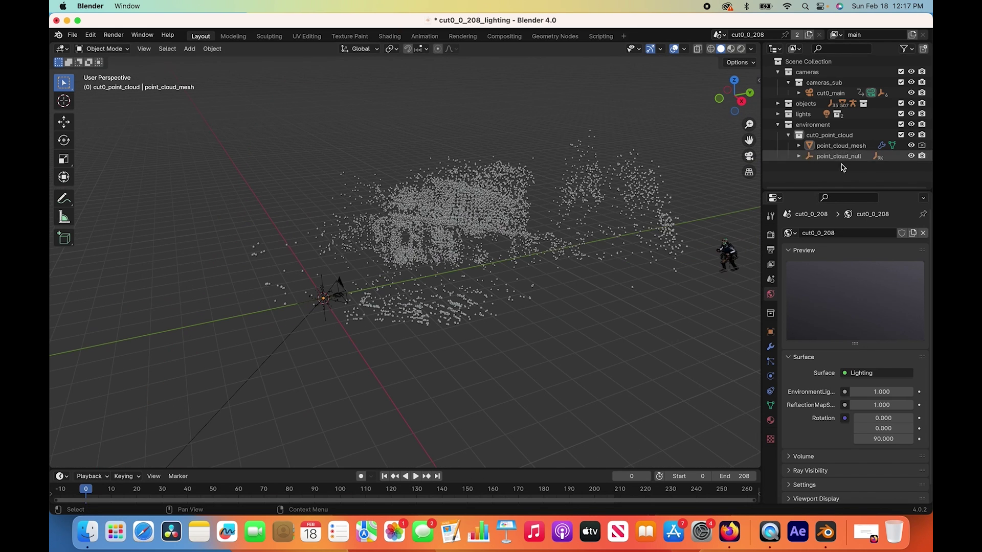
- Hide point_cloud_mesh in the viewport, select point_cloud_null and examine its empties from several angles
{"action": "left_click", "coordinate": [912, 146]}
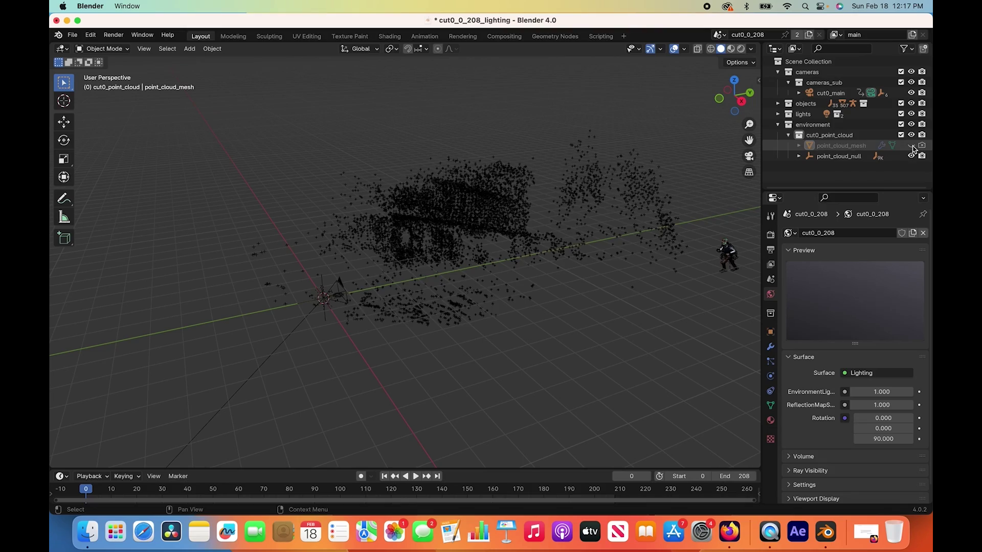
{"action": "left_click", "coordinate": [838, 156]}
{"action": "scroll", "coordinate": [456, 259], "scroll_direction": "up", "scroll_amount": 5}
{"action": "scroll", "coordinate": [595, 169], "scroll_direction": "down", "scroll_amount": 3}
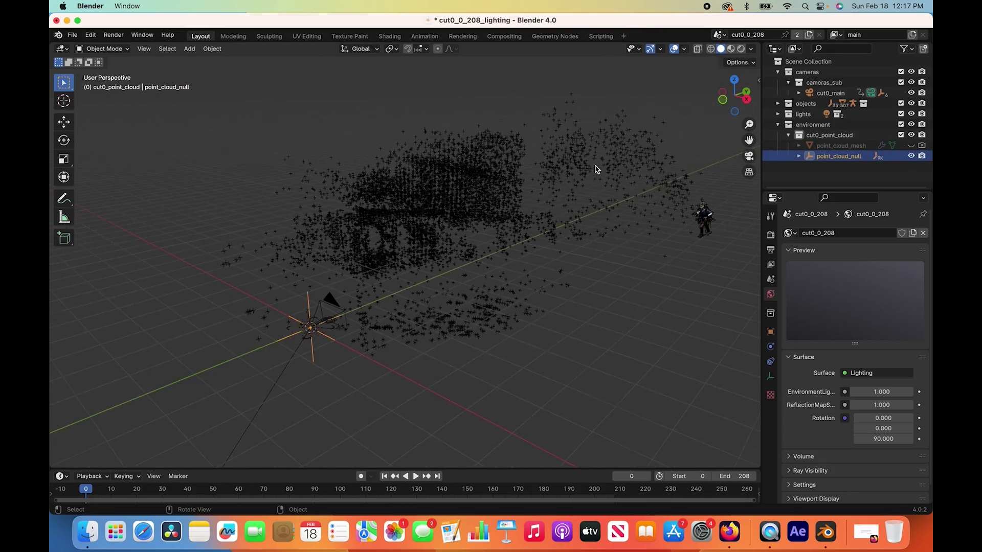
{"action": "scroll", "coordinate": [595, 170], "scroll_direction": "right", "scroll_amount": 5}
{"action": "scroll", "coordinate": [596, 169], "scroll_direction": "left", "scroll_amount": 3}
{"action": "scroll", "coordinate": [595, 169], "scroll_direction": "left", "scroll_amount": 5}
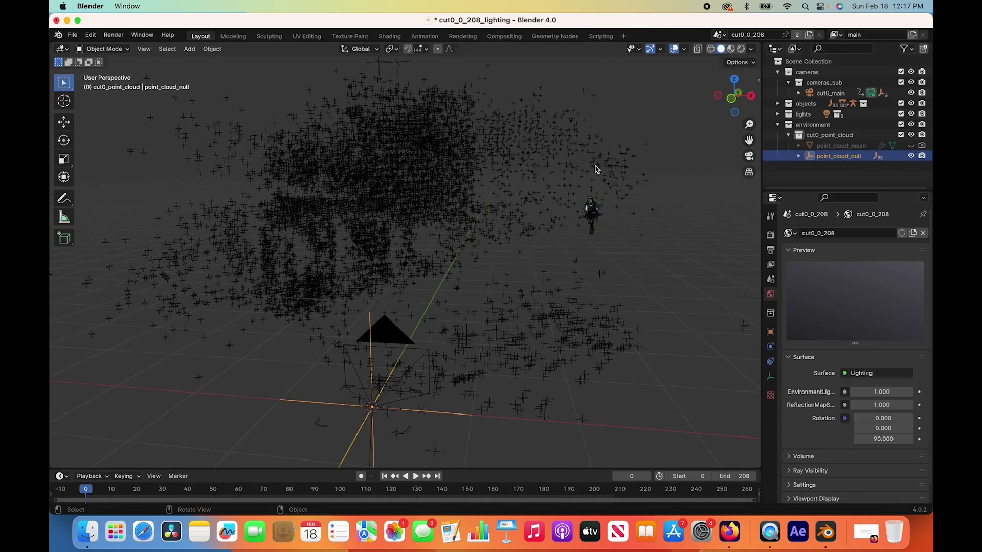
{"action": "scroll", "coordinate": [595, 170], "scroll_direction": "right", "scroll_amount": 5}
{"action": "scroll", "coordinate": [595, 169], "scroll_direction": "down", "scroll_amount": 2}
{"action": "scroll", "coordinate": [596, 169], "scroll_direction": "up", "scroll_amount": 10}
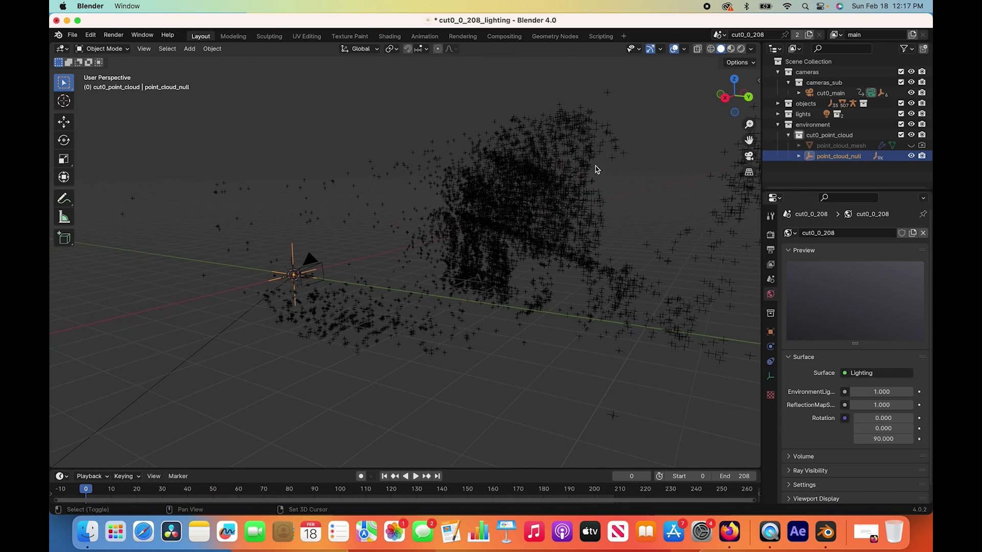
{"action": "scroll", "coordinate": [595, 169], "scroll_direction": "up", "scroll_amount": 5}
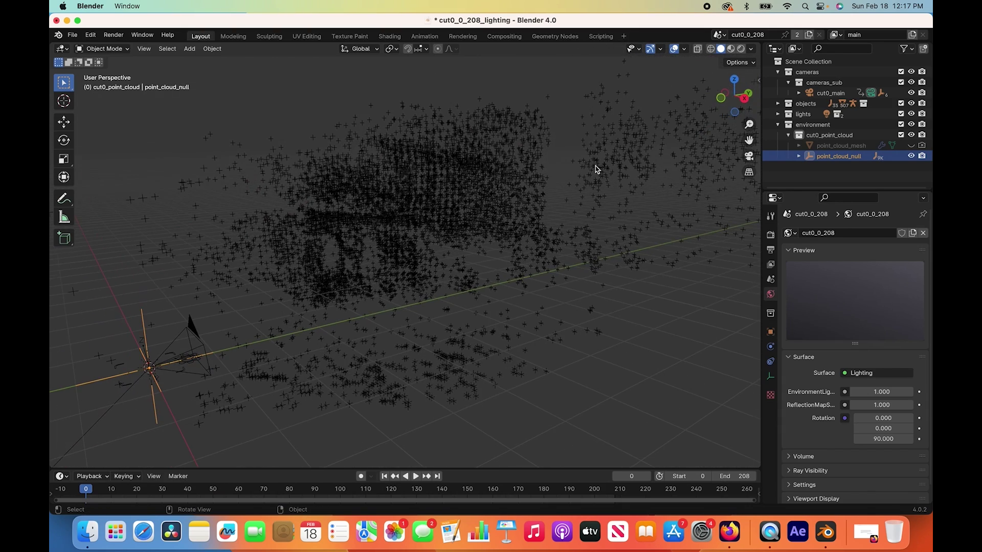
- Add a cube to the cut0_point_cloud collection, scale it along Z and move it away from the camera among the points
{"action": "key", "text": "shift+a"}
{"action": "mouse_move", "coordinate": [435, 231]}
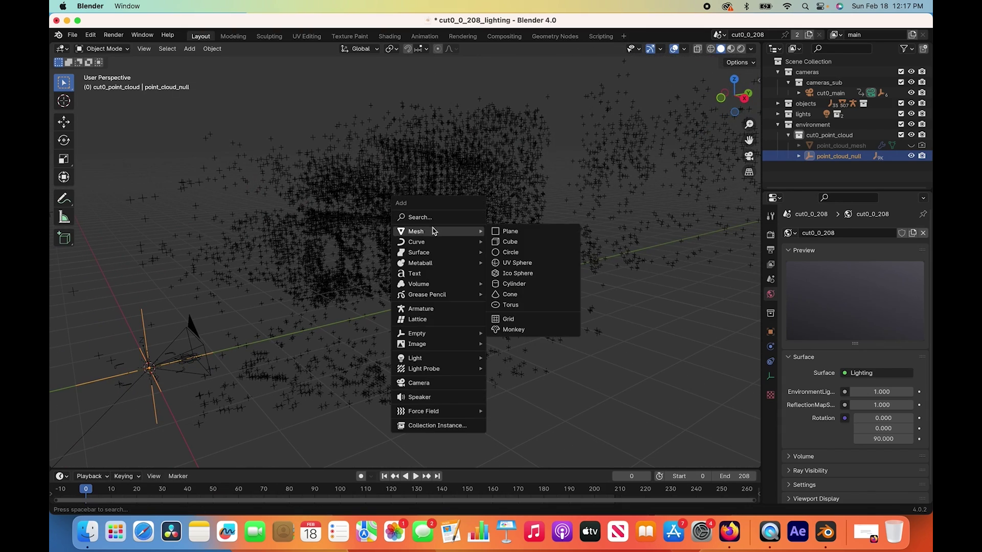
{"action": "left_click", "coordinate": [510, 241]}
{"action": "key", "text": "s"}
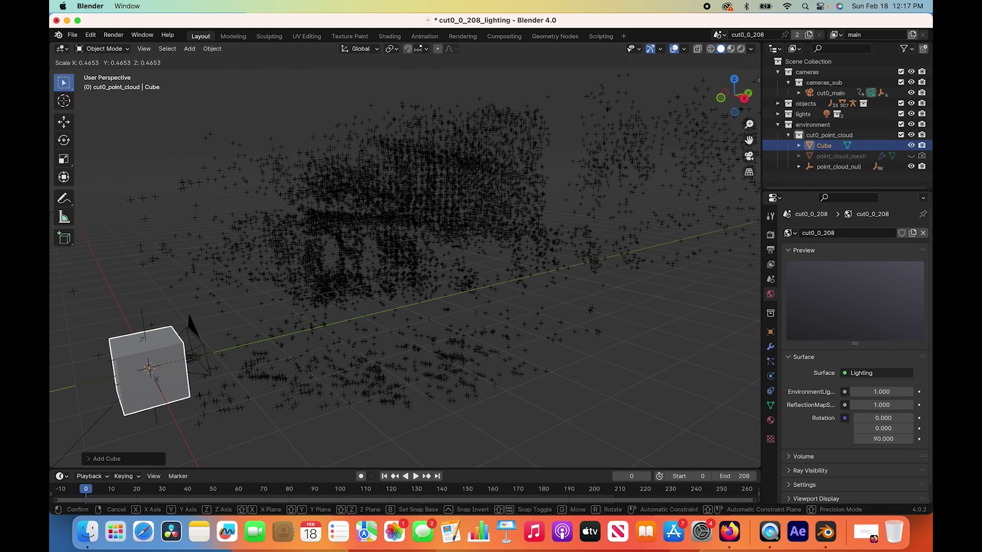
{"action": "key", "text": "z"}
{"action": "left_click", "coordinate": [201, 367]}
{"action": "key", "text": "g"}
{"action": "left_click", "coordinate": [561, 243]}
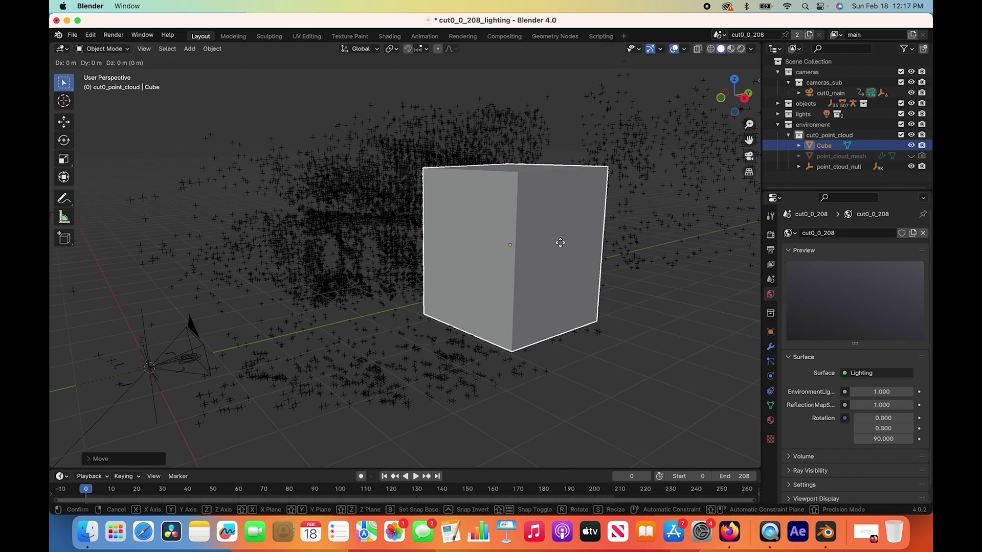
{"action": "key", "text": "y"}
{"action": "left_click", "coordinate": [486, 236]}
- Shrink the cube and stretch it along Z into a tall, narrow pillar
{"action": "key", "text": "s"}
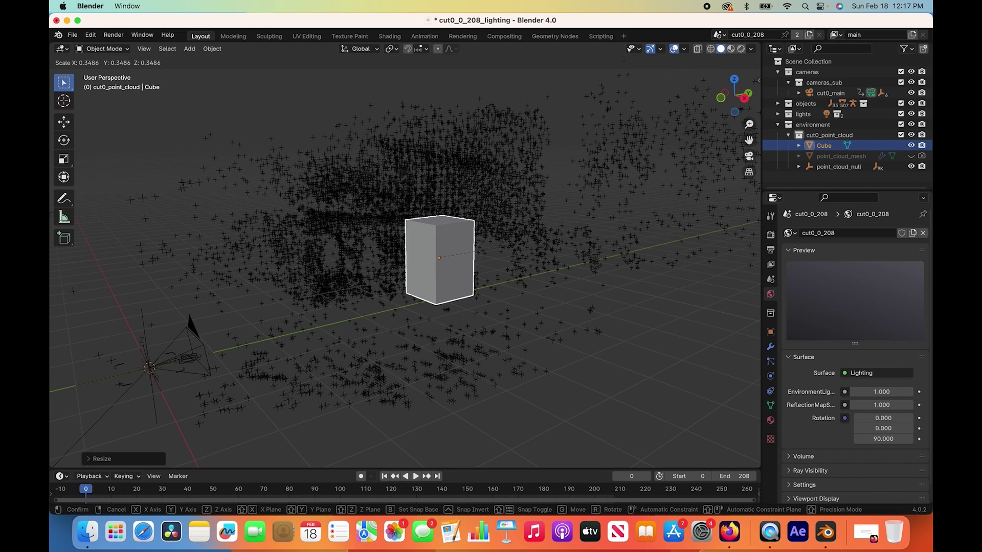
{"action": "key", "text": "z"}
{"action": "left_click", "coordinate": [570, 217]}
- Reposition the pillar along X and freely so it stands near the camera in front of the building's points
{"action": "key", "text": "g"}
{"action": "key", "text": "z"}
{"action": "key", "text": "y"}
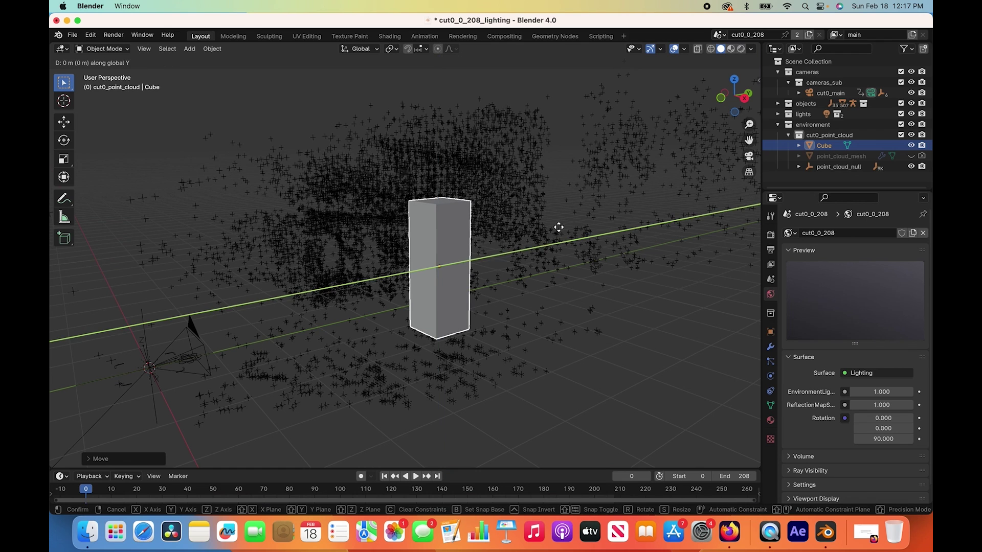
{"action": "key", "text": "x"}
{"action": "left_click", "coordinate": [533, 221]}
{"action": "middle_click_drag", "start_coordinate": [533, 222], "coordinate": [638, 216]}
{"action": "key", "text": "g"}
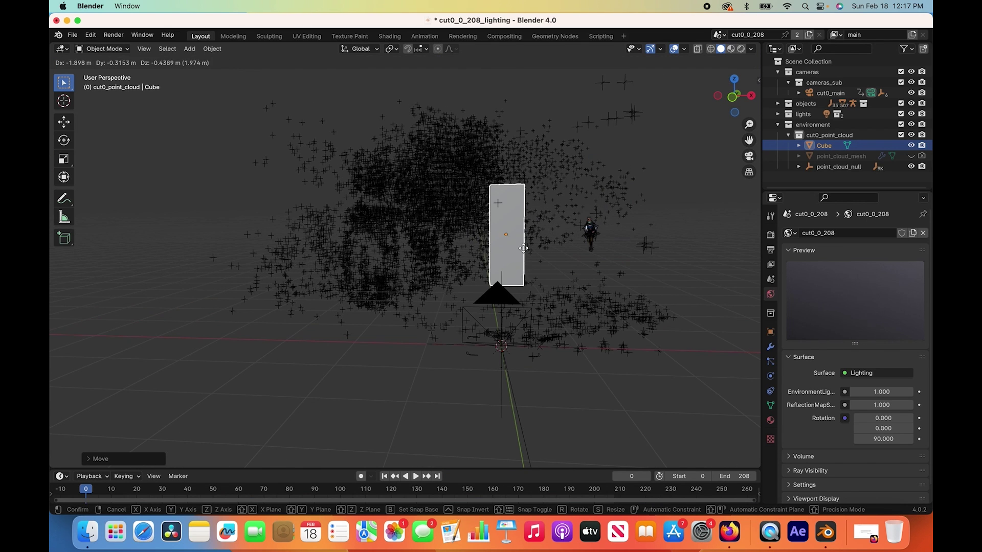
{"action": "left_click", "coordinate": [485, 251]}
{"action": "middle_click_drag", "start_coordinate": [485, 252], "coordinate": [476, 264]}
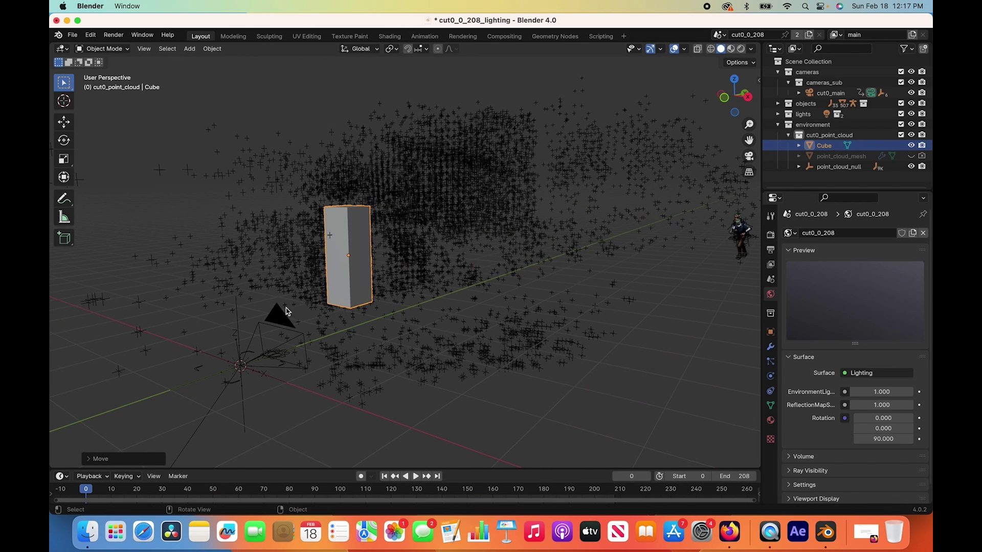
- Select the cut0_main camera and play the animation to watch it move past the pillar
{"action": "left_click", "coordinate": [279, 318]}
{"action": "key", "text": "space"}
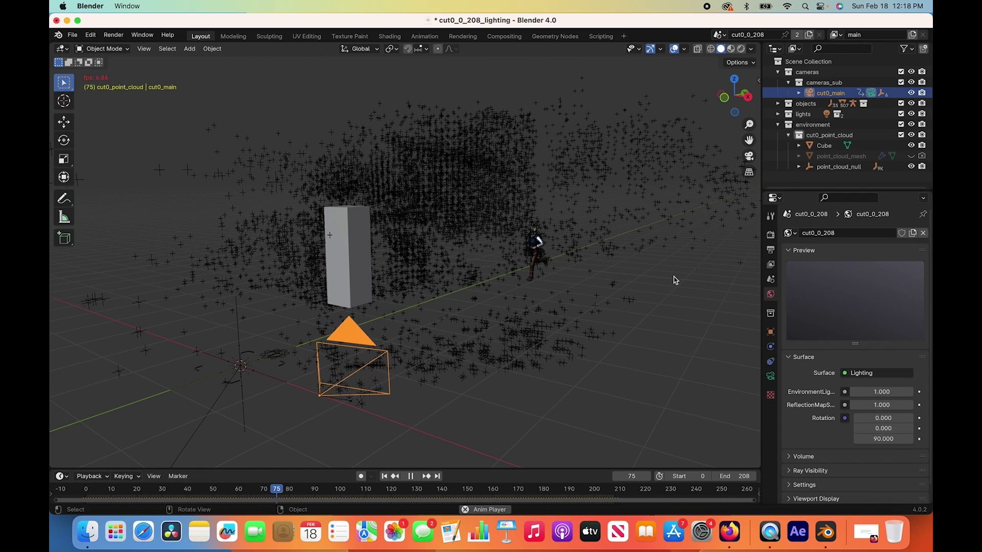
- Switch the viewport to the active camera's view and play the animation from the first frame
{"action": "key", "text": "space"}
{"action": "left_click", "coordinate": [143, 48]}
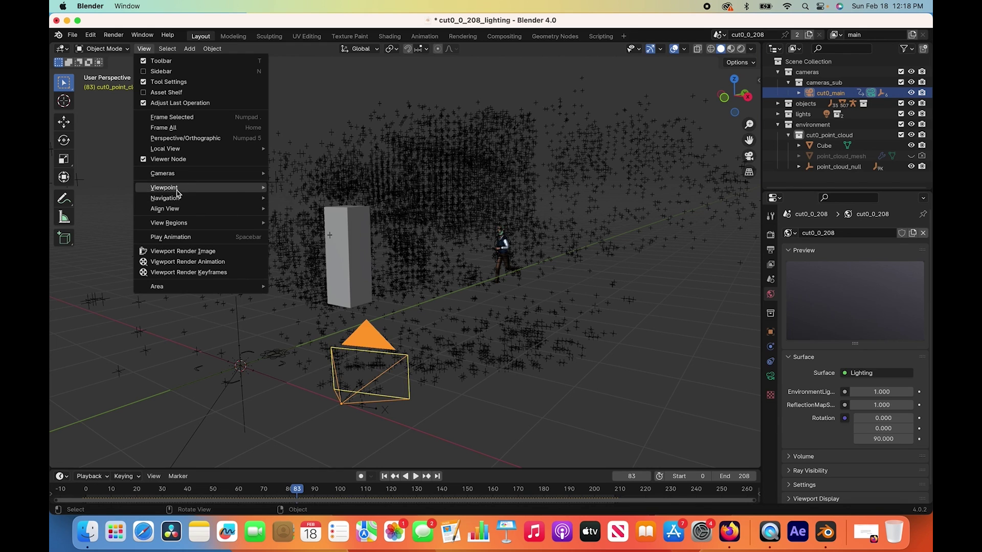
{"action": "mouse_move", "coordinate": [177, 189]}
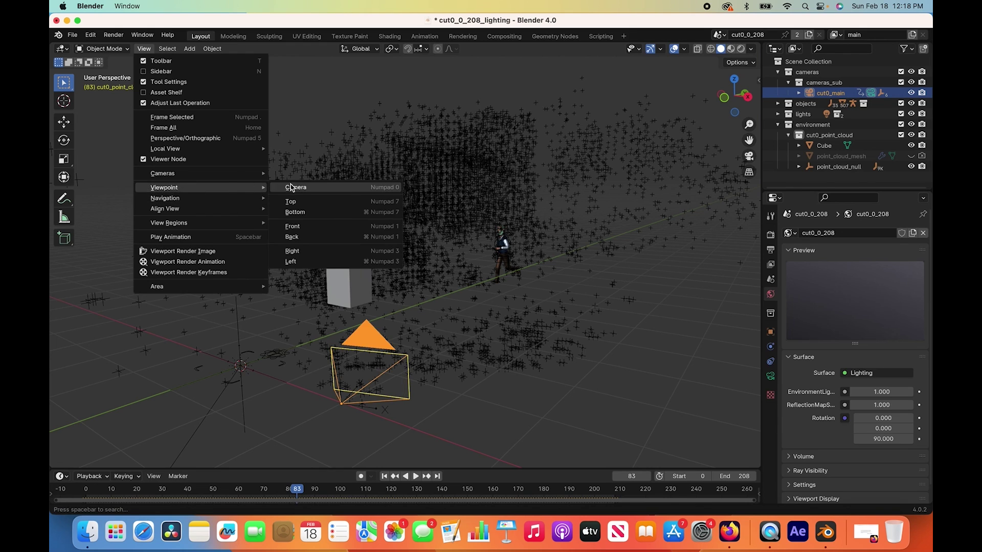
{"action": "left_click", "coordinate": [290, 188]}
{"action": "left_click", "coordinate": [384, 476]}
{"action": "key", "text": "space"}
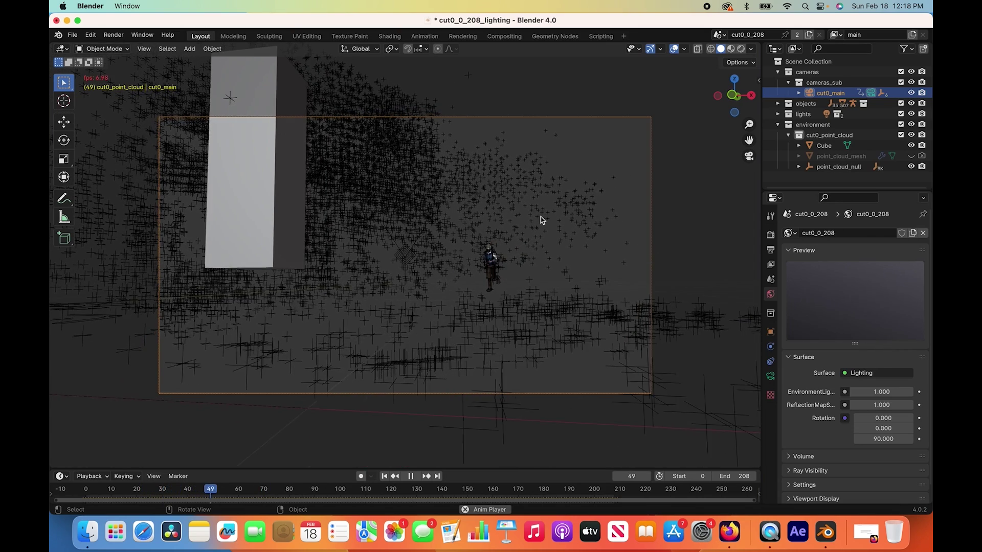
{"action": "key", "text": "space"}
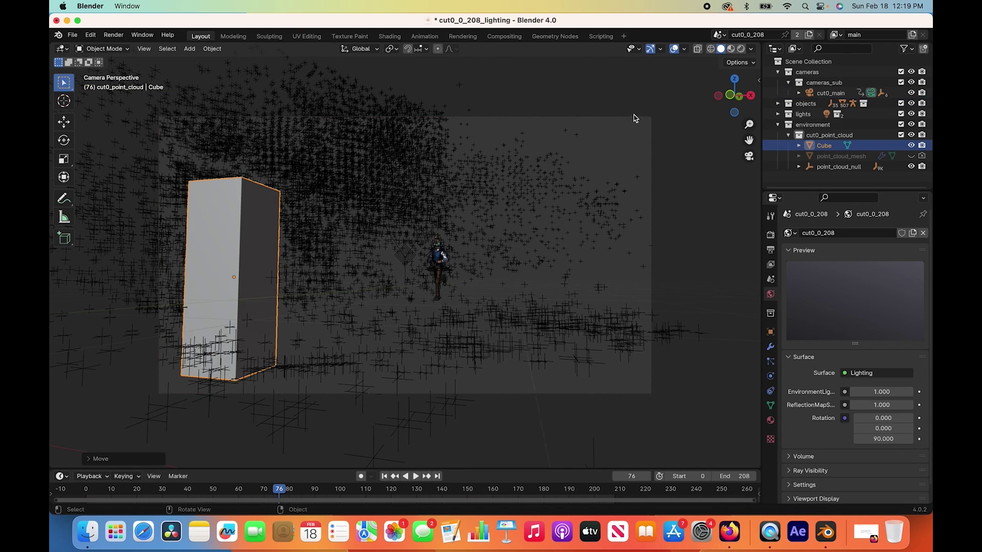
- Add the 358323 Man Running Urban Sweatshirt movie clip from the Pt 2 folder as cut0_main's camera background
{"action": "left_click", "coordinate": [635, 121]}
{"action": "left_click", "coordinate": [771, 377]}
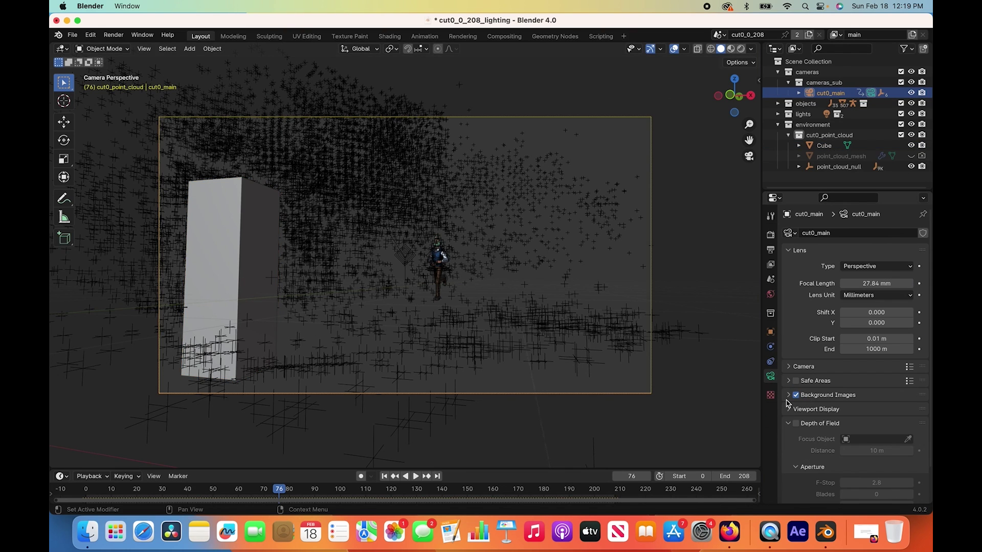
{"action": "left_click", "coordinate": [788, 396]}
{"action": "scroll", "coordinate": [863, 376], "scroll_direction": "down", "scroll_amount": 3}
{"action": "left_click", "coordinate": [902, 374]}
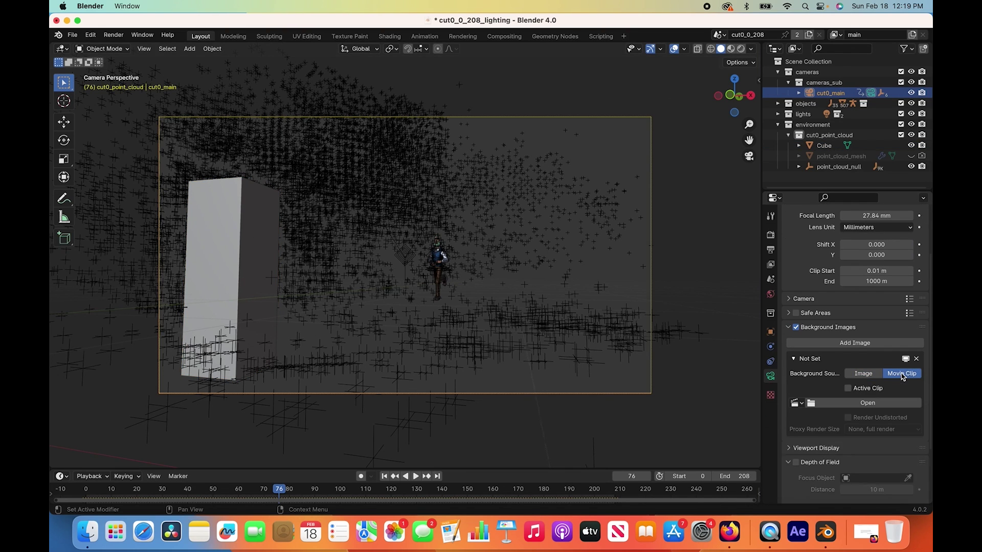
{"action": "left_click", "coordinate": [845, 407]}
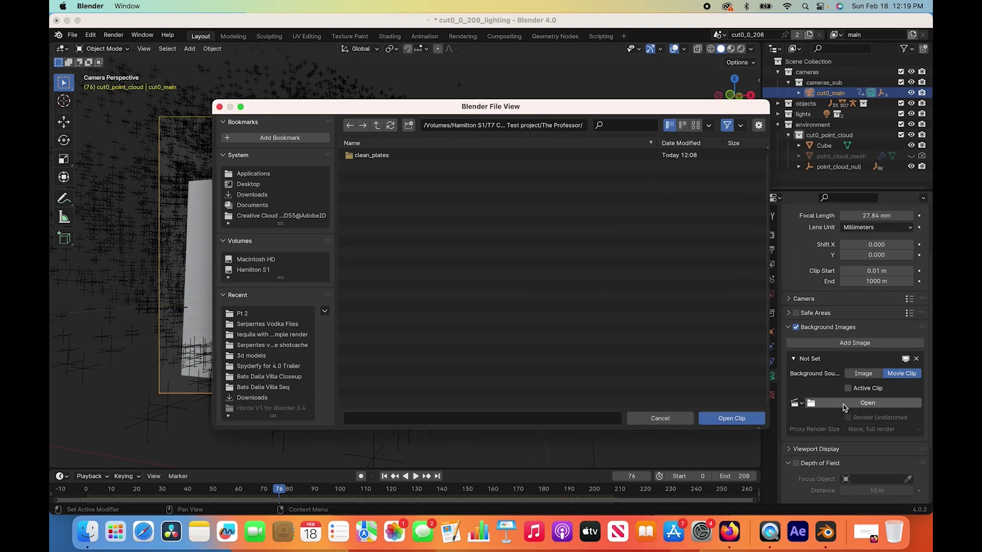
{"action": "left_click", "coordinate": [254, 313]}
{"action": "left_click", "coordinate": [460, 165]}
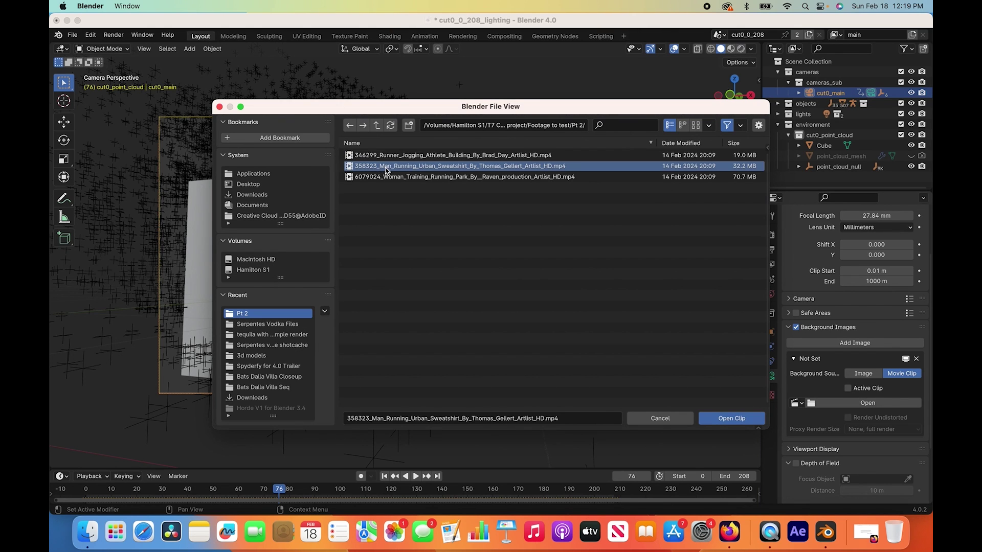
{"action": "left_click", "coordinate": [716, 418]}
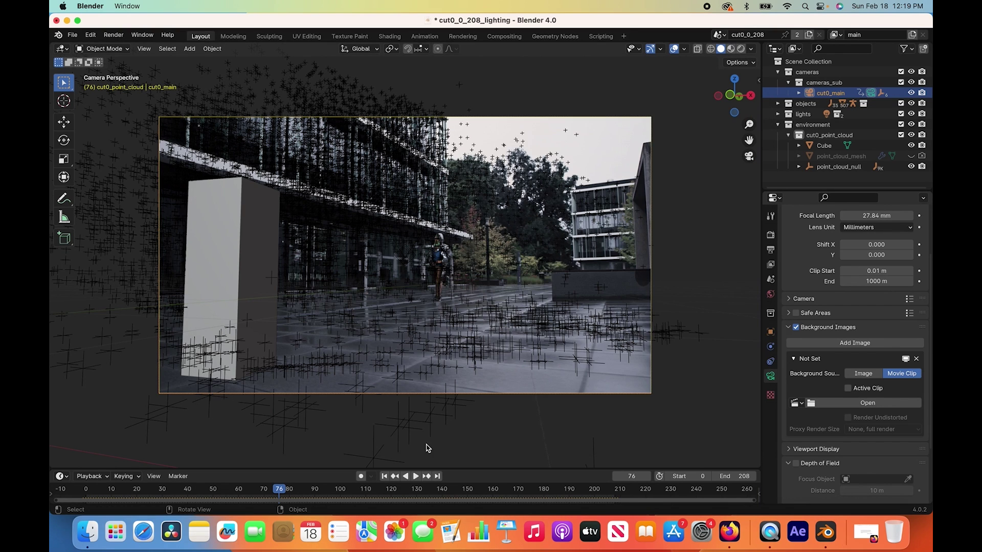
- Play the shot from the first frame to compare the tracked points and character with the background footage
{"action": "left_click", "coordinate": [385, 478]}
{"action": "key", "text": "space"}
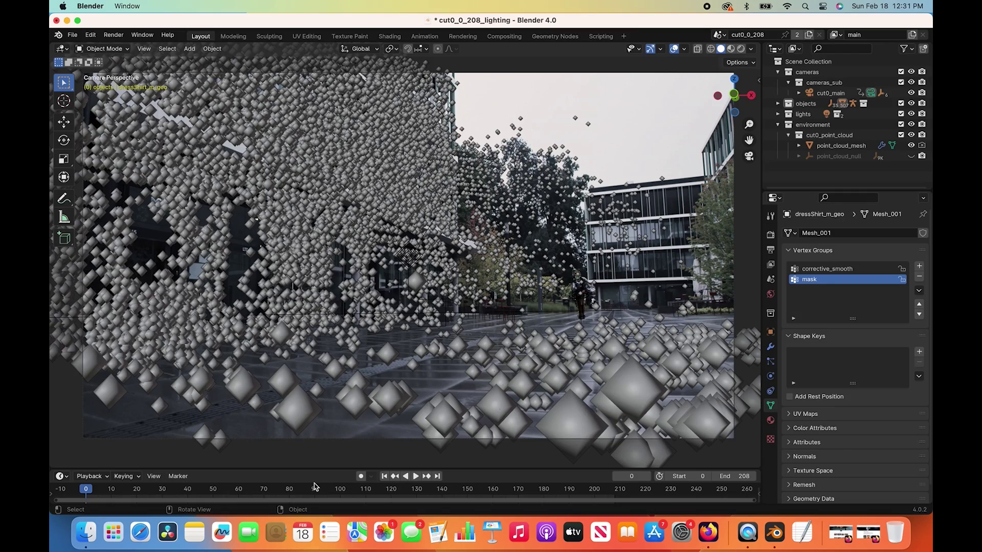
{"action": "key", "text": "space"}
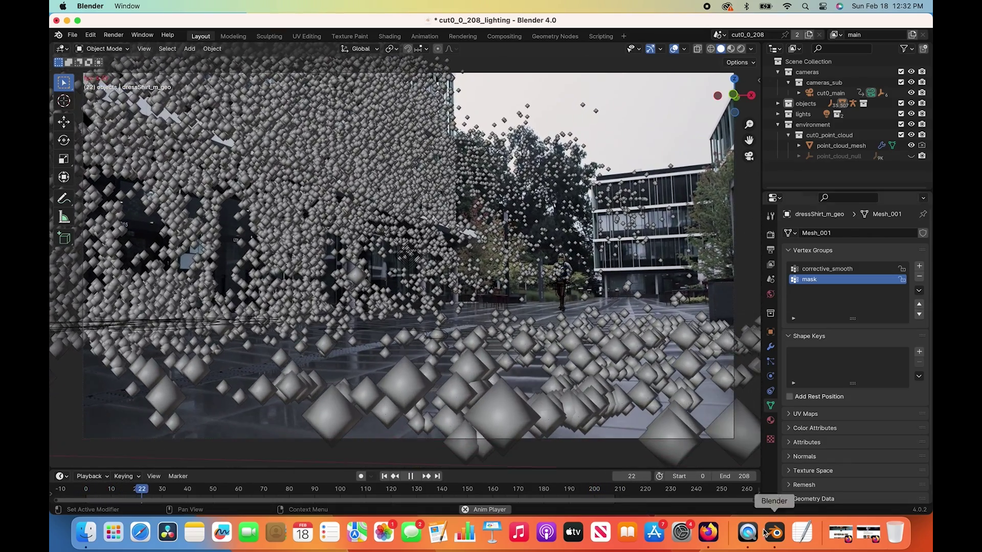
{"action": "left_click", "coordinate": [394, 492]}
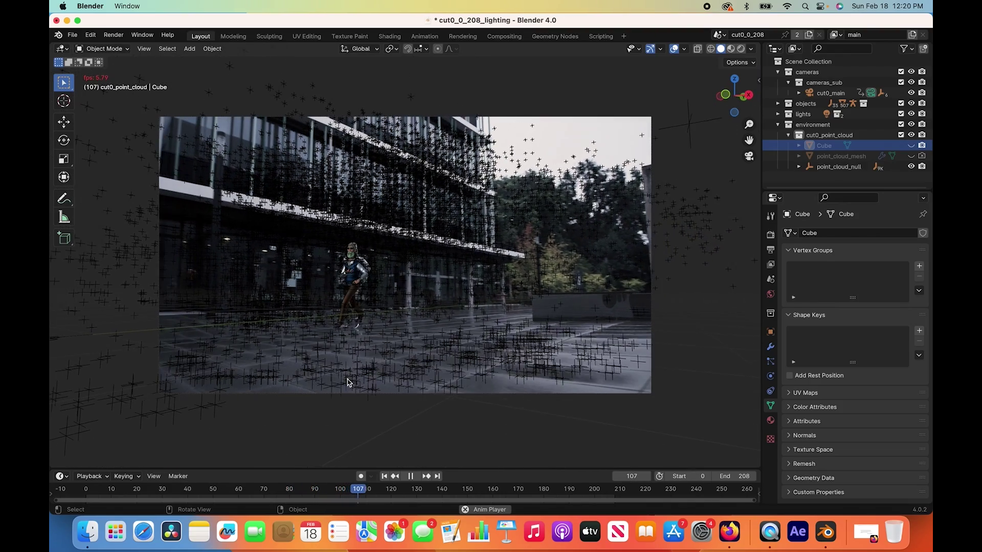
{"action": "key", "text": "space"}
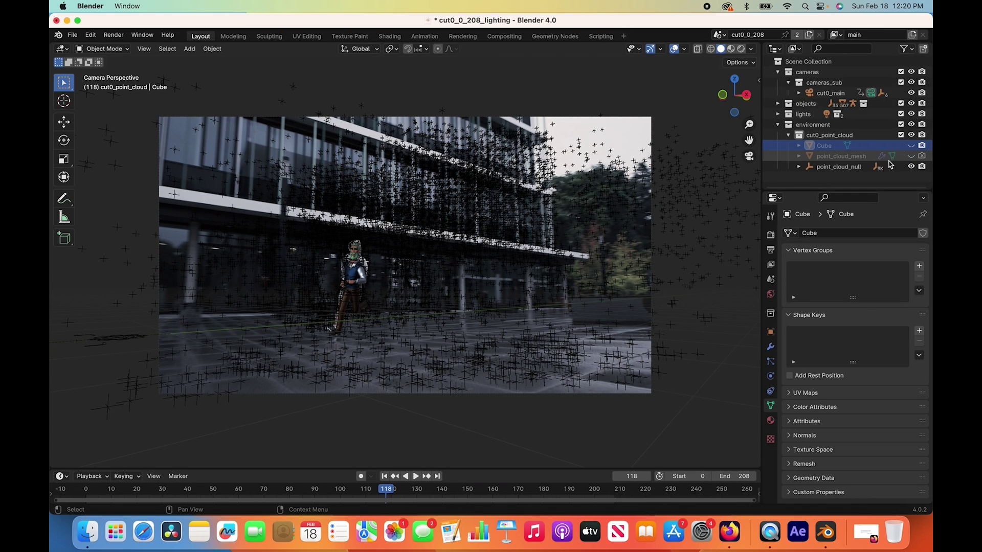
- Unhide the Cube, place it near the running Professor and play the shot to check how it tracks
{"action": "left_click", "coordinate": [911, 145]}
{"action": "key", "text": "g"}
{"action": "left_click", "coordinate": [258, 267]}
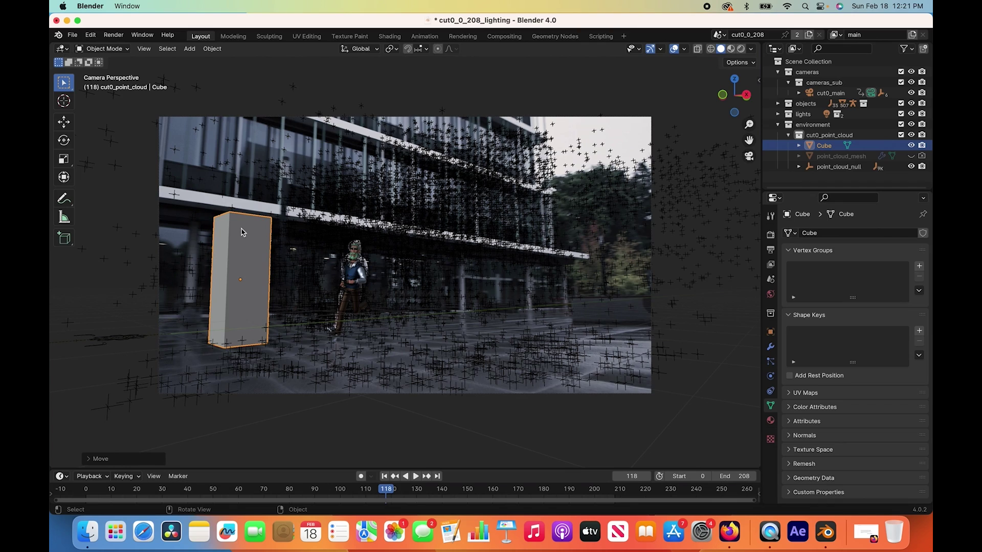
{"action": "key", "text": "space"}
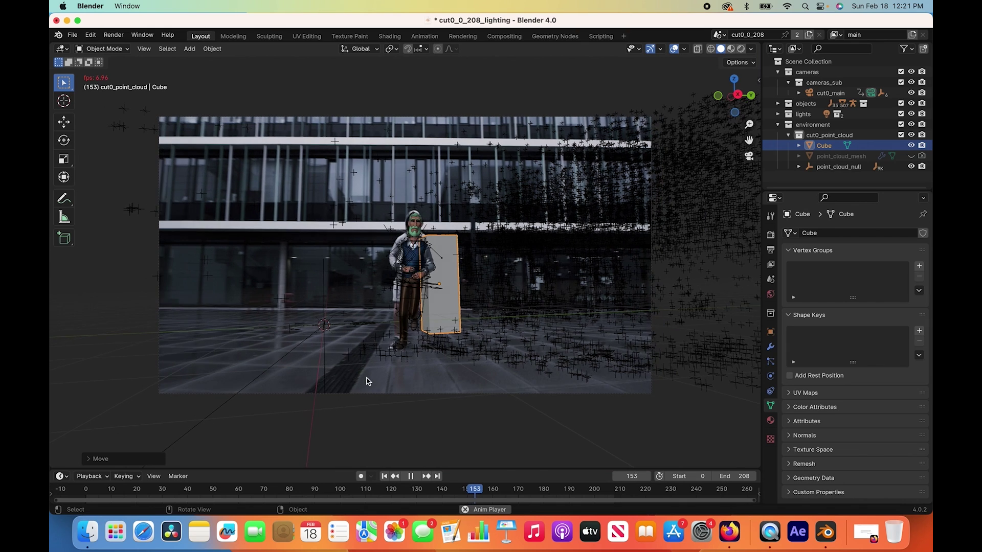
{"action": "key", "text": "Escape"}
- Flatten the Cube along Z to about 0.11 of its height and move it onto the ground near the Professor
{"action": "key", "text": "s"}
{"action": "key", "text": "z"}
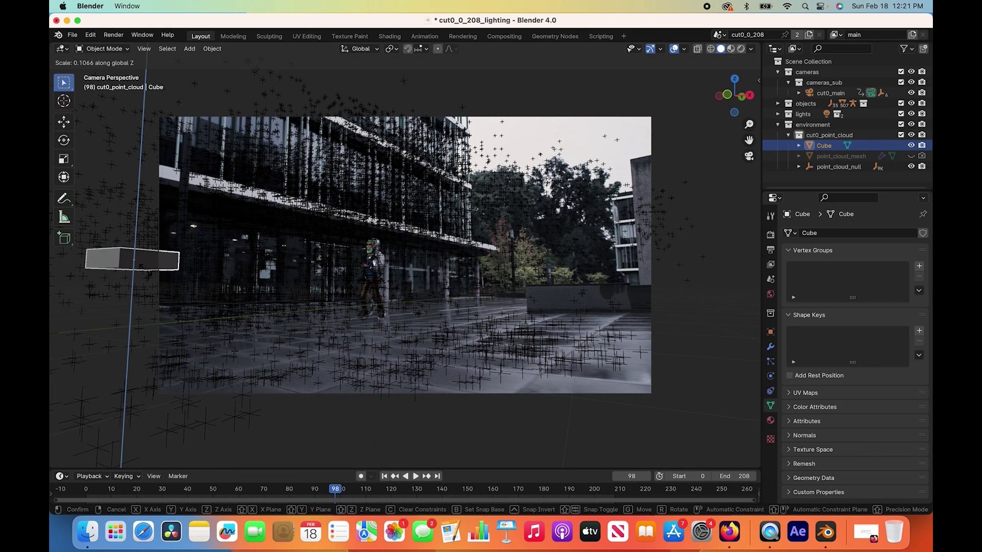
{"action": "left_click", "coordinate": [134, 261]}
{"action": "key", "text": "g"}
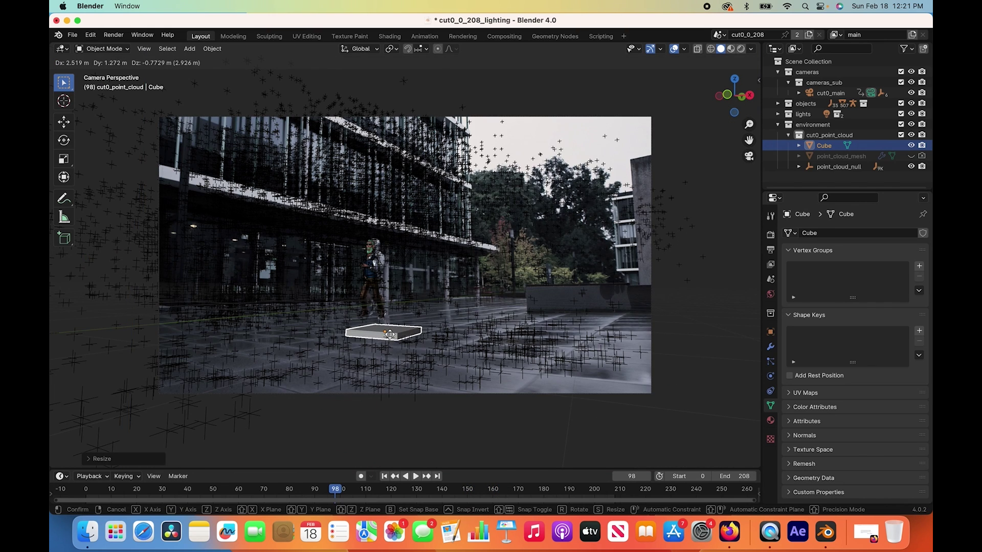
{"action": "left_click", "coordinate": [385, 333]}
- Enlarge the slab across the plaza floor, adjust its thickness and height along Z, and play the shot
{"action": "key", "text": "s"}
{"action": "key", "text": "z"}
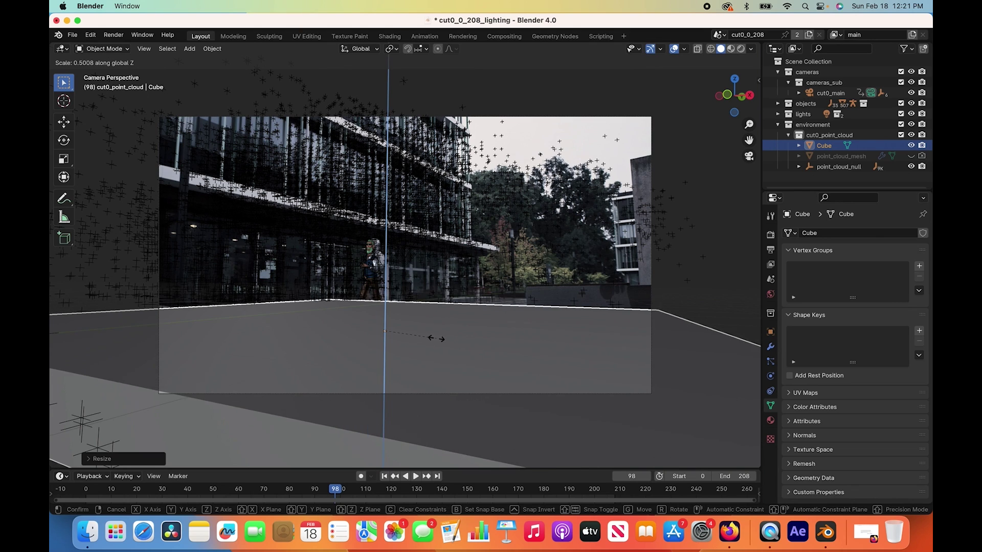
{"action": "key", "text": "Escape"}
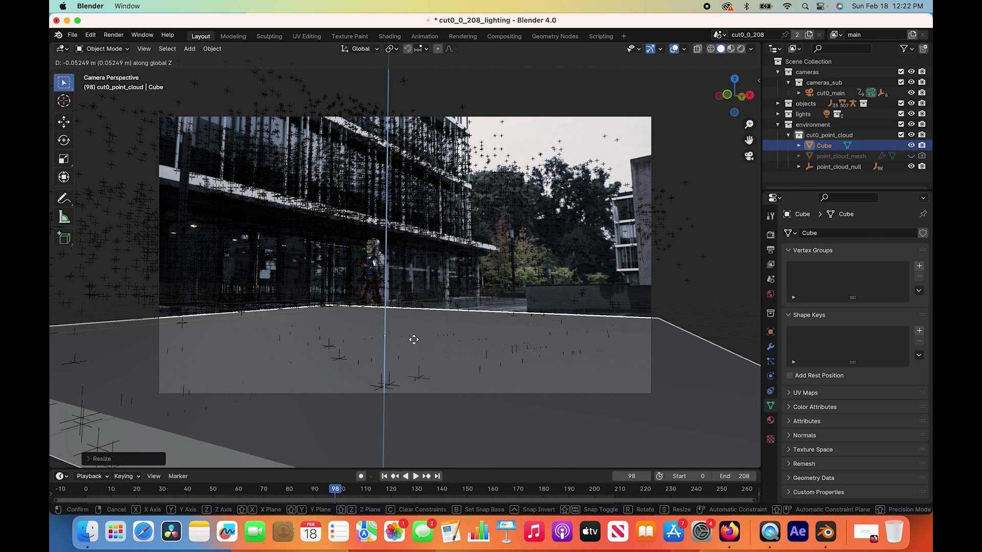
{"action": "key", "text": "space"}
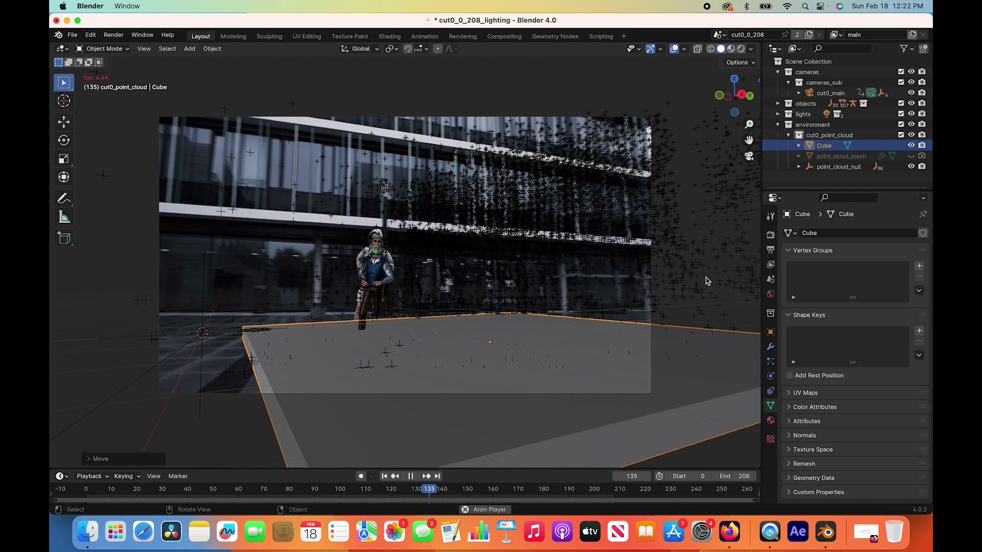
{"action": "key", "text": "space"}
- Inspect the slab in wireframe at the first frame, delete it and return the viewport to solid shading
{"action": "left_click", "coordinate": [384, 476]}
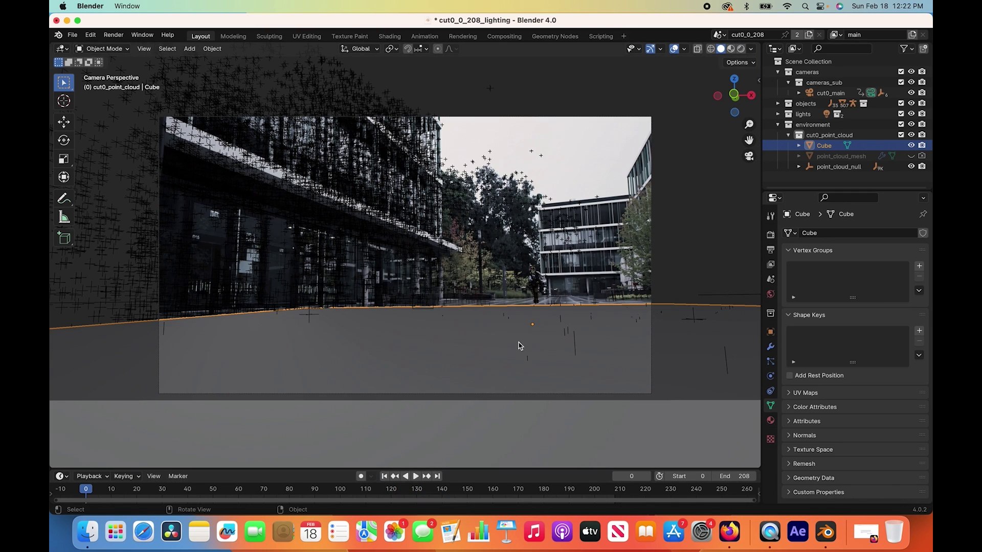
{"action": "key", "text": "z"}
{"action": "left_click", "coordinate": [258, 235]}
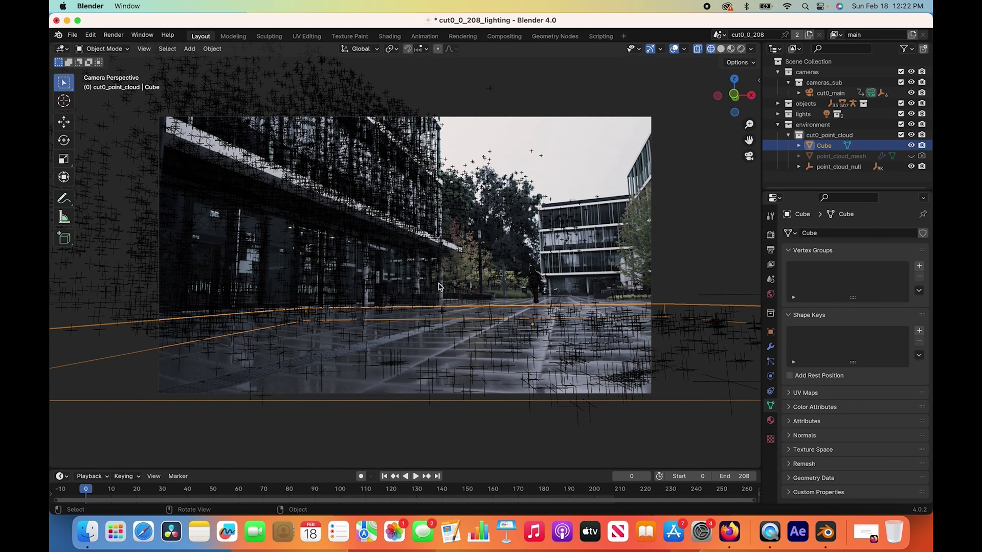
{"action": "scroll", "coordinate": [519, 299], "scroll_direction": "right", "scroll_amount": 3}
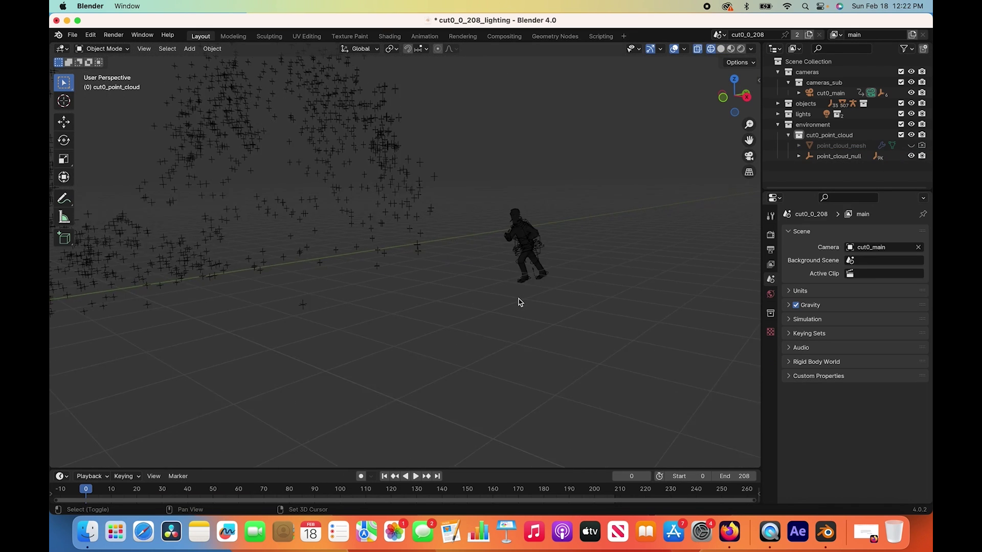
{"action": "key", "text": "shift+z"}
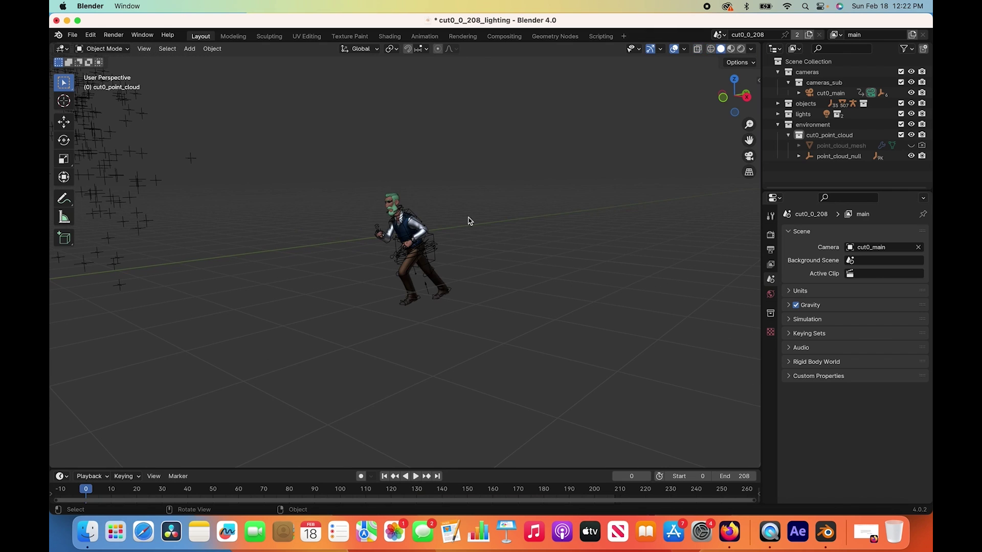
- Go to the last frame, look through the camera and examine the Professor's shading up close
{"action": "left_click", "coordinate": [437, 477]}
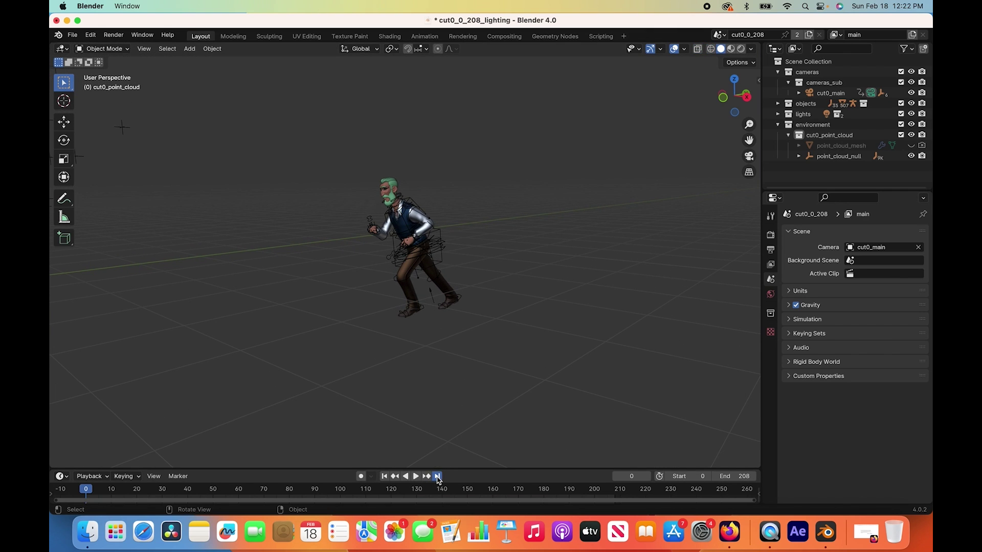
{"action": "left_click", "coordinate": [144, 49]}
{"action": "mouse_move", "coordinate": [184, 189]}
{"action": "left_click", "coordinate": [293, 188]}
{"action": "scroll", "coordinate": [522, 210], "scroll_direction": "up", "scroll_amount": 5}
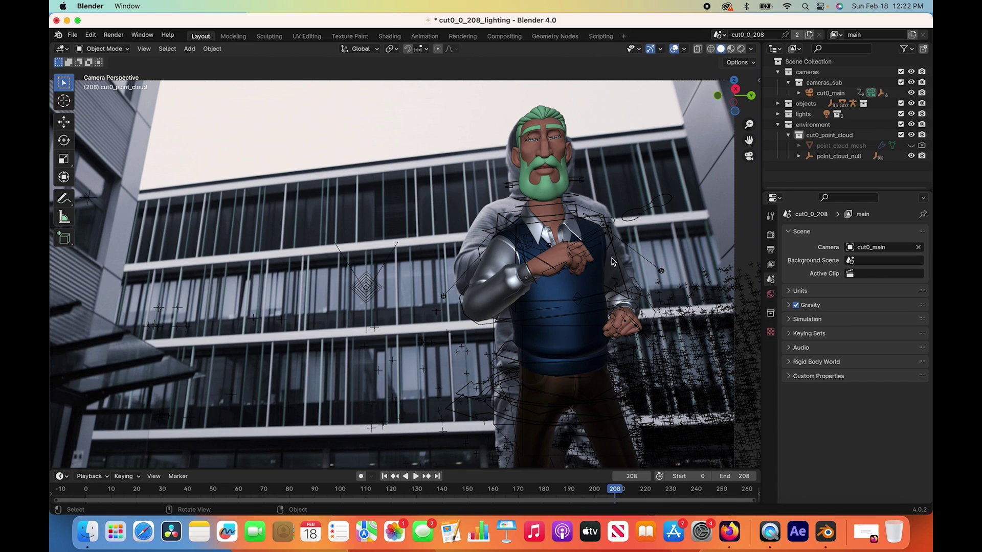
{"action": "key", "text": "z"}
{"action": "left_click", "coordinate": [609, 203]}
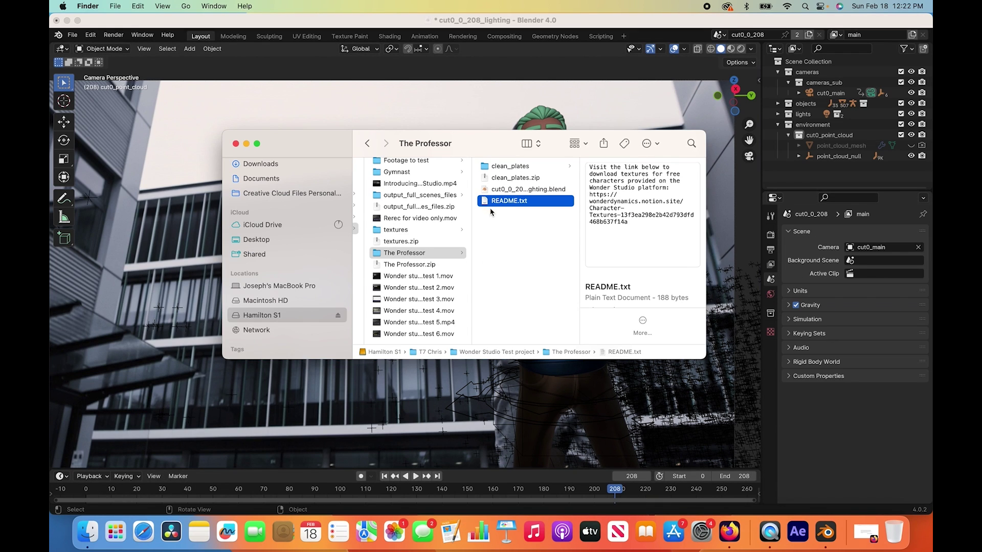
- Open README.txt from The Professor folder and follow its link to the Character Textures page
{"action": "double_click", "coordinate": [496, 202]}
{"action": "key", "text": "super+a"}
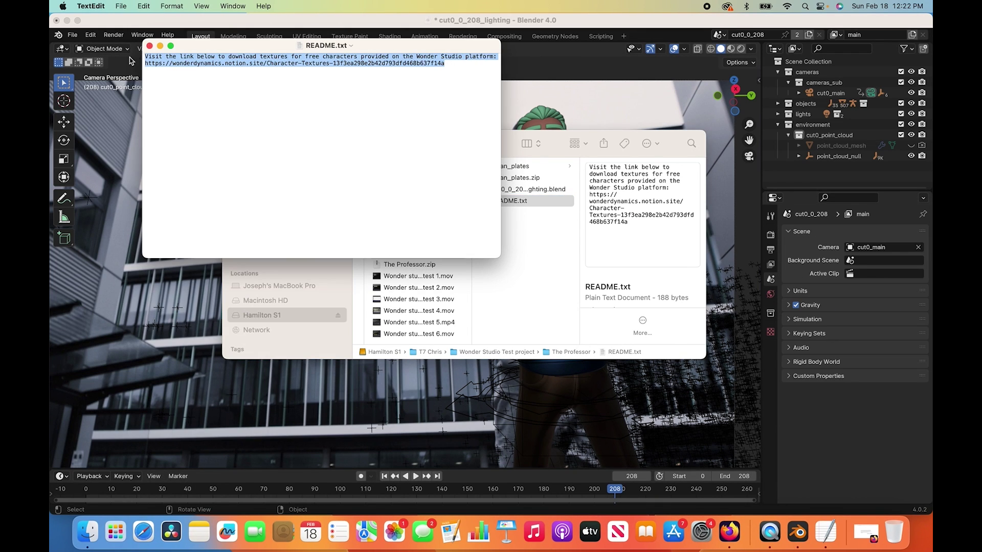
{"action": "left_click_drag", "start_coordinate": [376, 85], "coordinate": [133, 66]}
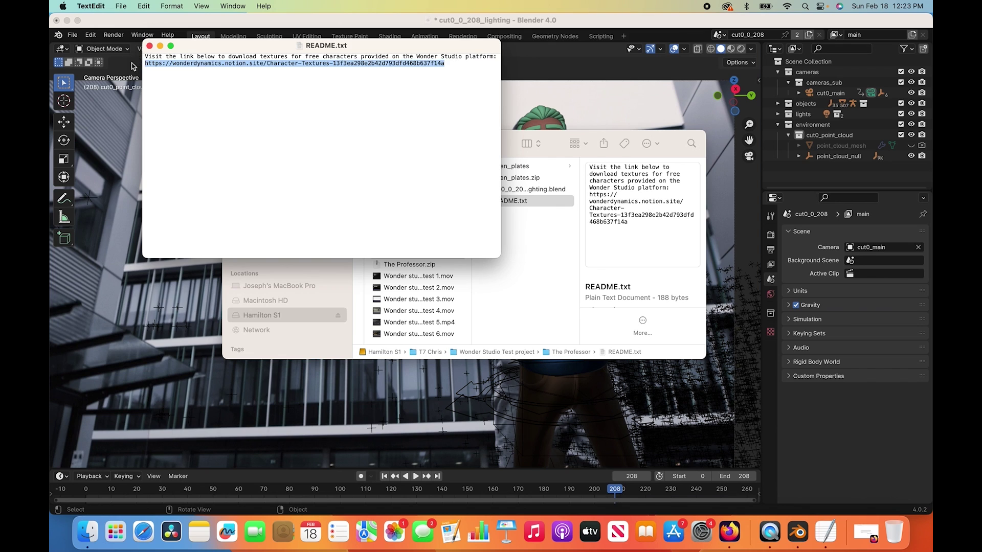
{"action": "right_click", "coordinate": [178, 66]}
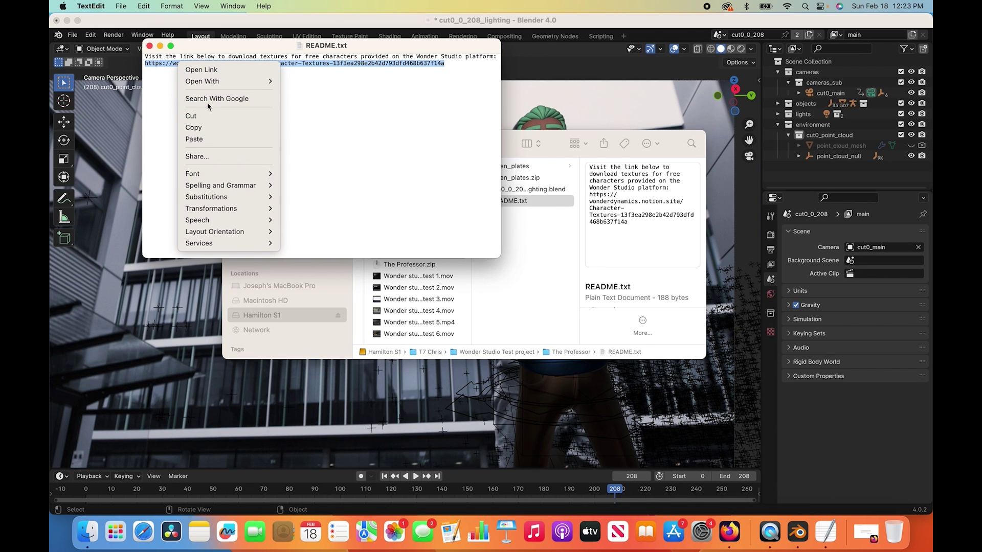
{"action": "left_click", "coordinate": [197, 77]}
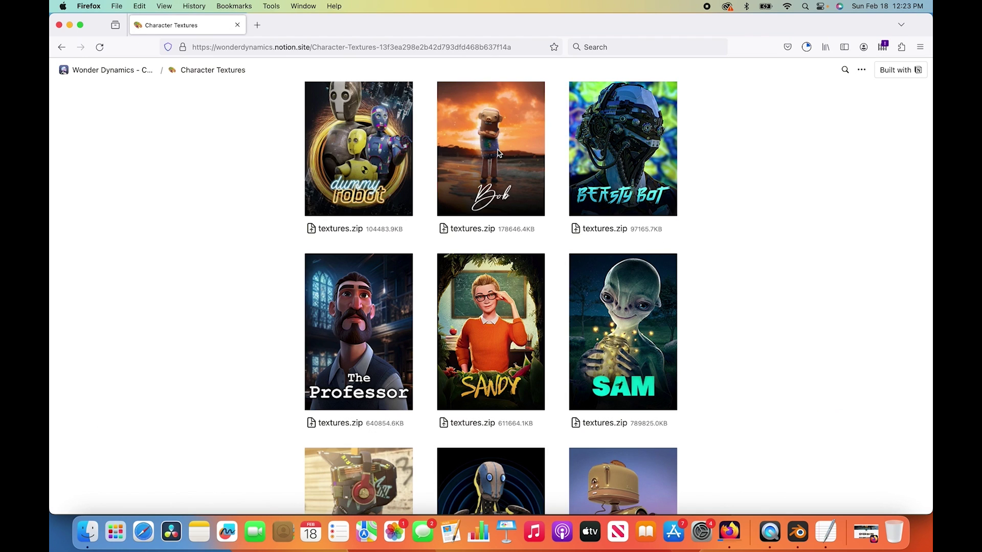
- Browse the Character Textures page, download the Professor's textures.zip and open the downloaded archive
{"action": "scroll", "coordinate": [613, 336], "scroll_direction": "down", "scroll_amount": 6}
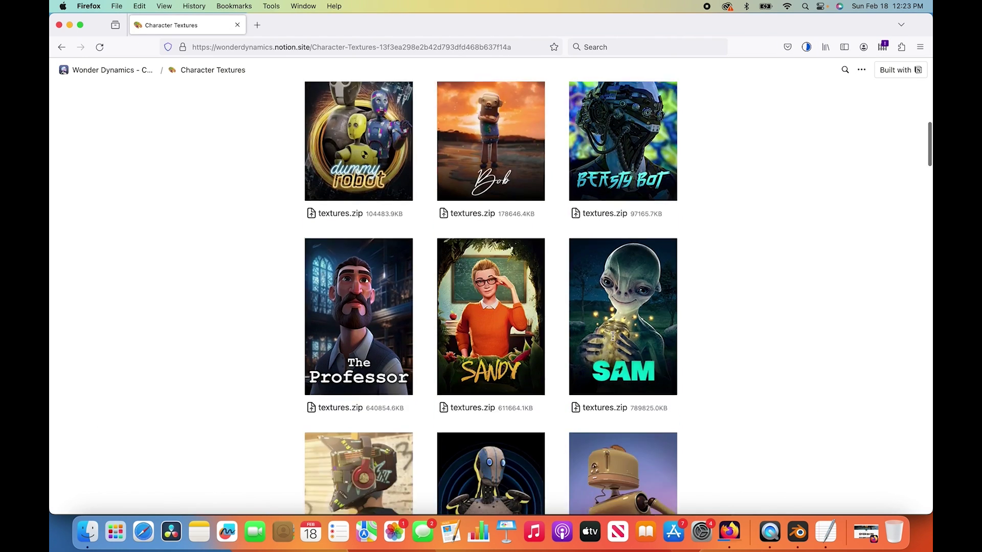
{"action": "scroll", "coordinate": [613, 336], "scroll_direction": "down", "scroll_amount": 4}
{"action": "scroll", "coordinate": [656, 281], "scroll_direction": "up", "scroll_amount": 15}
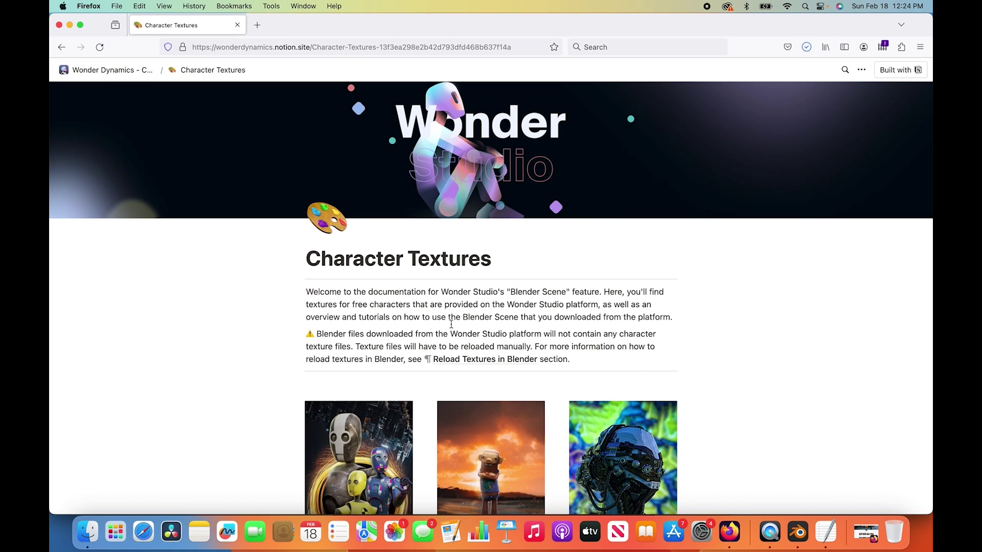
{"action": "left_click", "coordinate": [806, 47]}
{"action": "left_click", "coordinate": [607, 81]}
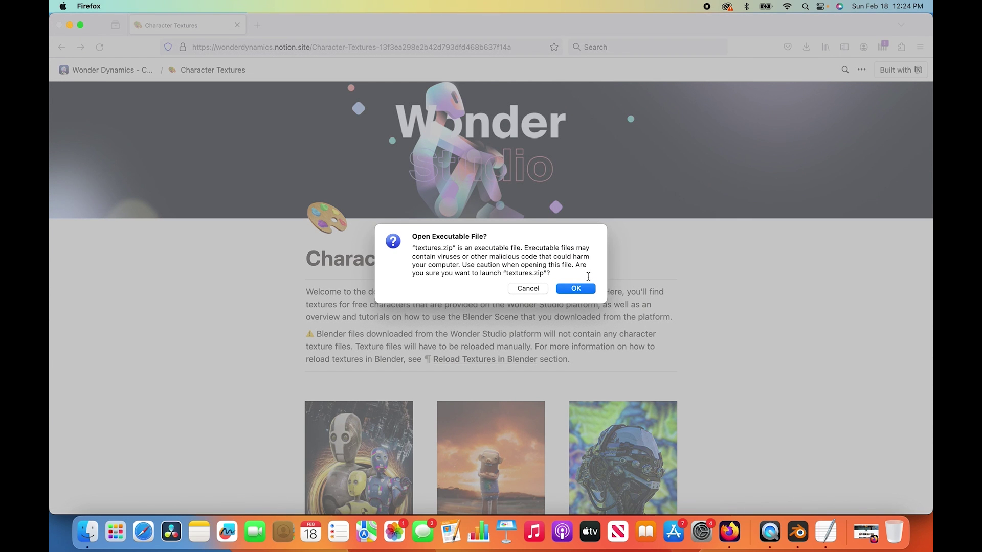
{"action": "left_click", "coordinate": [574, 288]}
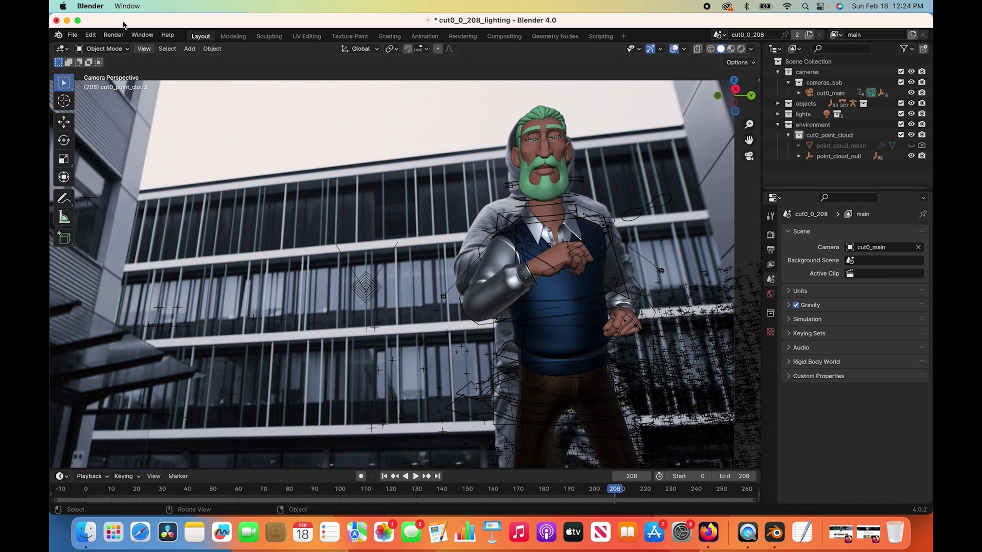
- Find the scene's missing files in the textures folder inside The Professor project folder
{"action": "left_click", "coordinate": [72, 35]}
{"action": "mouse_move", "coordinate": [117, 212]}
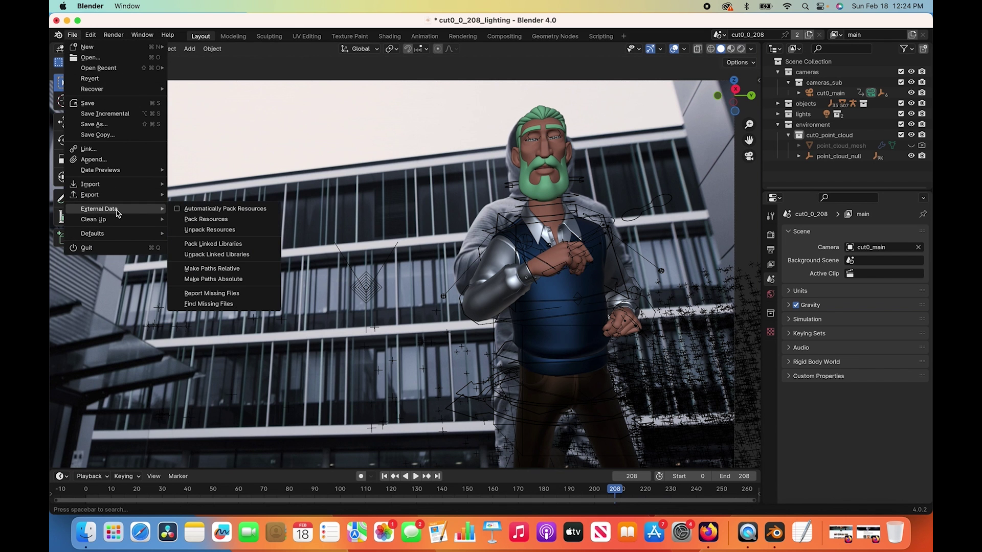
{"action": "left_click", "coordinate": [200, 304]}
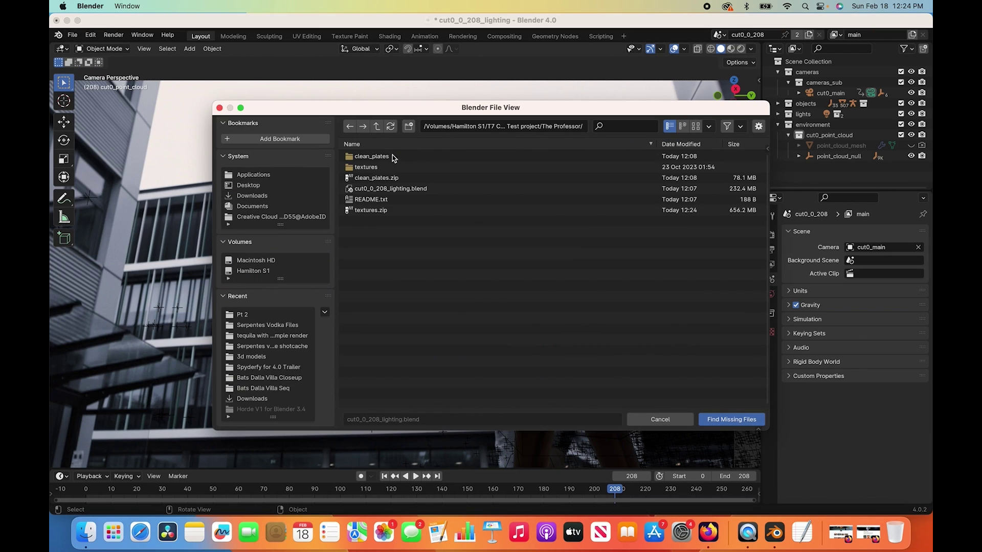
{"action": "double_click", "coordinate": [366, 166]}
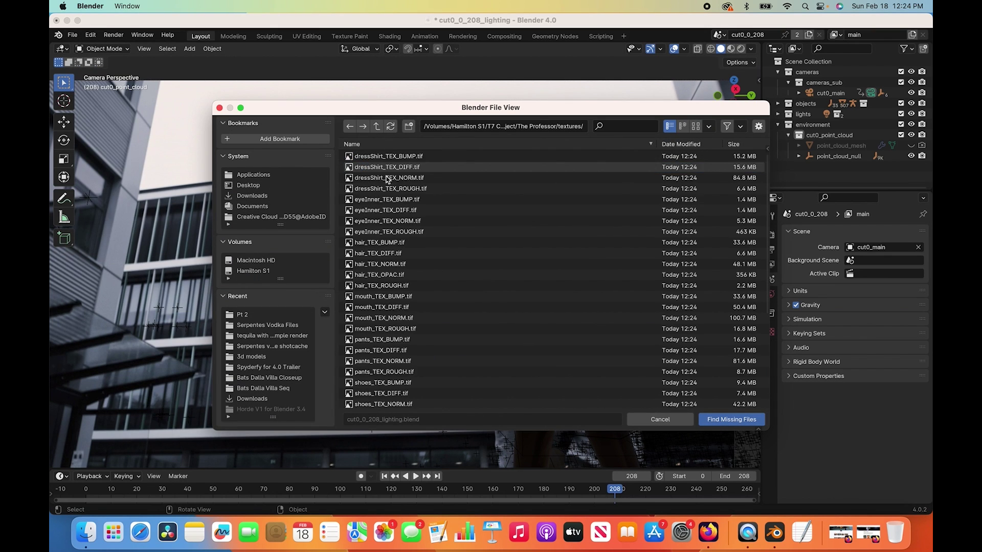
{"action": "left_click", "coordinate": [731, 420]}
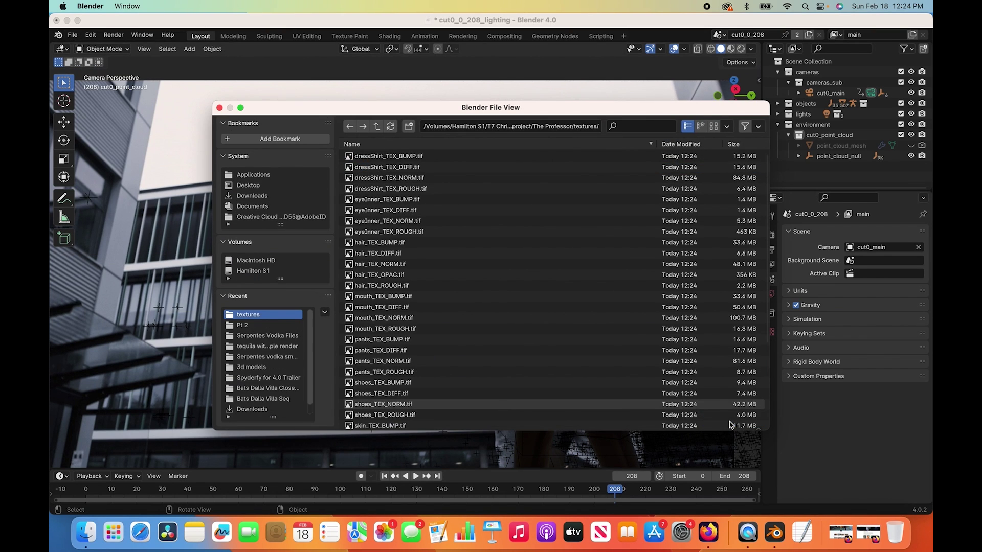
- Set the viewport to rendered shading and examine the textured Professor through the camera and from the side
{"action": "key", "text": "z"}
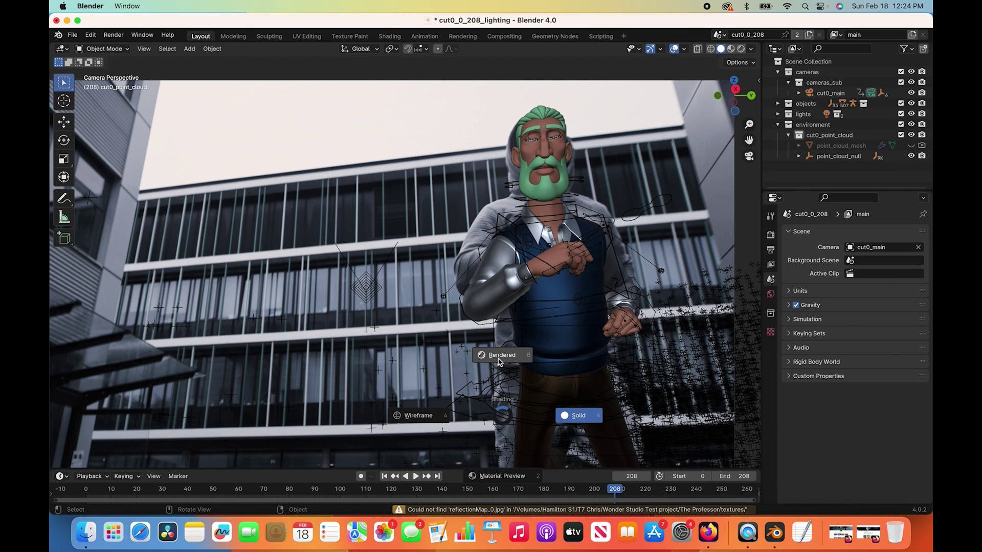
{"action": "left_click", "coordinate": [500, 360]}
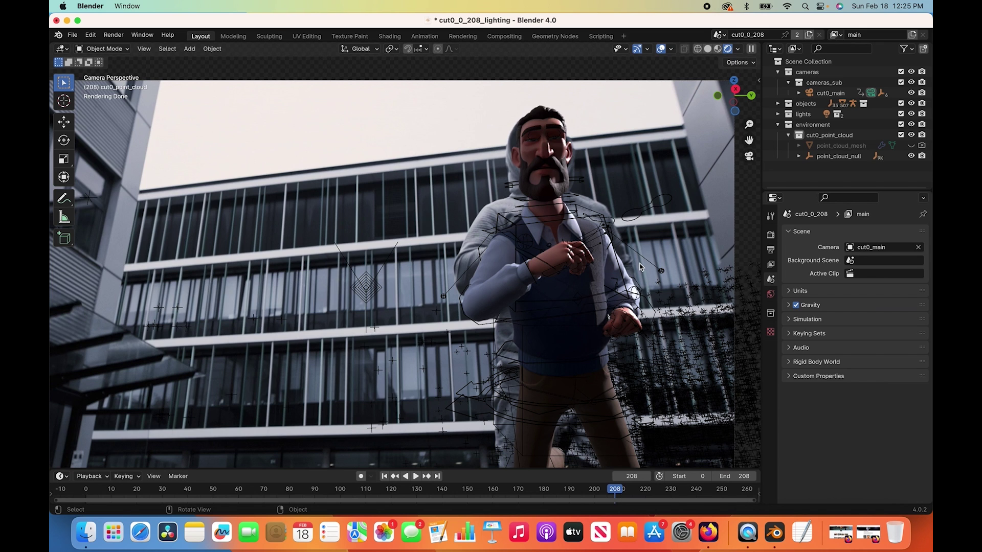
{"action": "scroll", "coordinate": [639, 267], "scroll_direction": "right", "scroll_amount": 10}
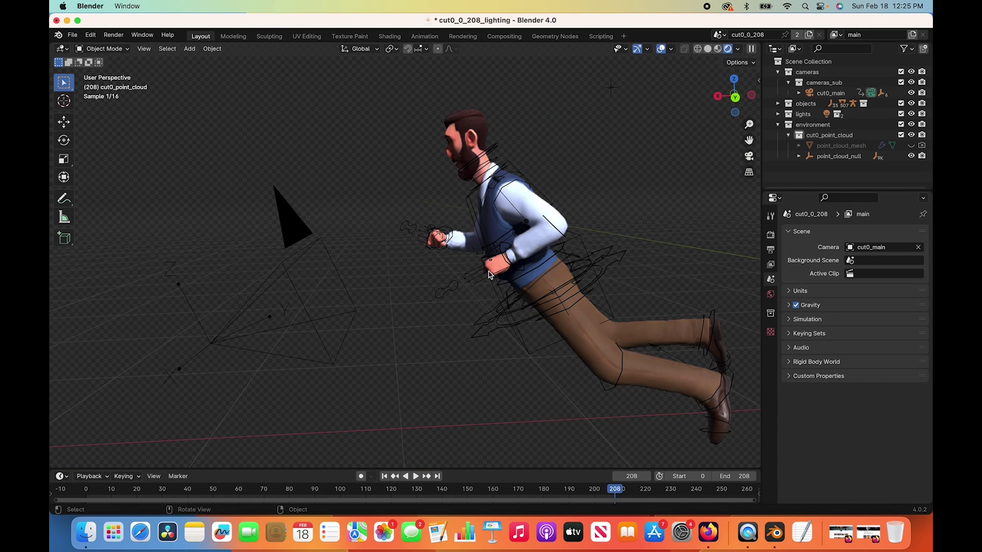
{"action": "scroll", "coordinate": [489, 275], "scroll_direction": "down", "scroll_amount": 6}
{"action": "scroll", "coordinate": [488, 275], "scroll_direction": "left", "scroll_amount": 10}
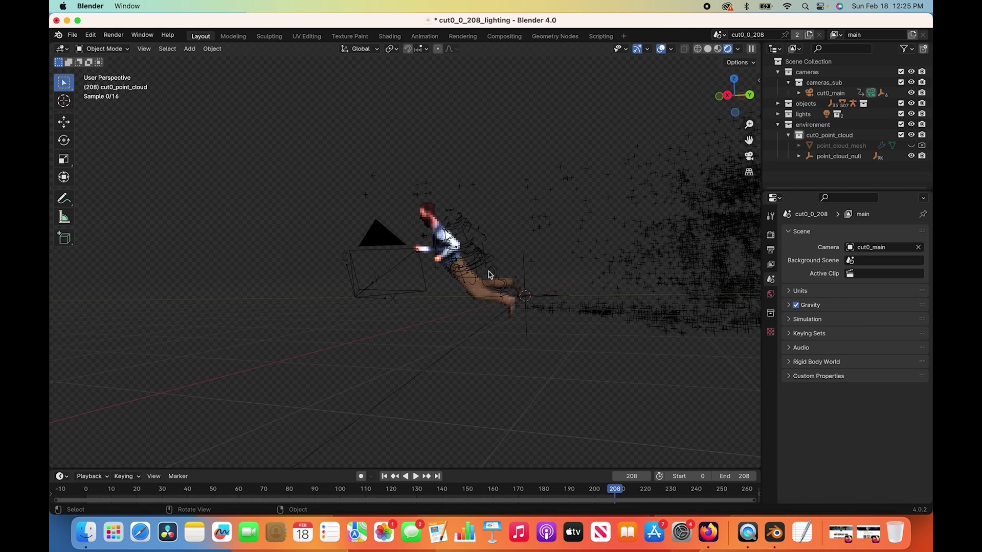
- Exclude the environment collection and inspect the Professor at frame 120 through the active camera and from outside it
{"action": "left_click", "coordinate": [392, 489]}
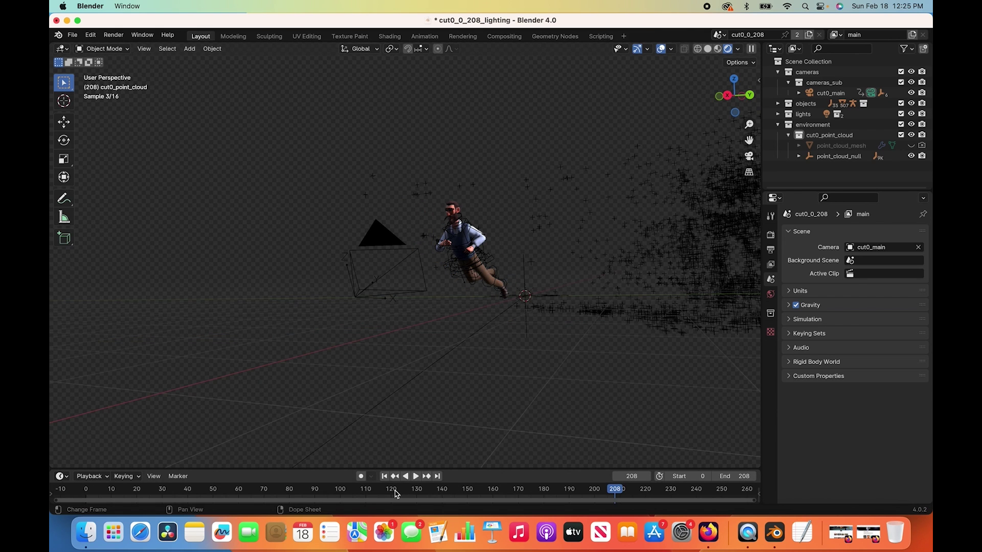
{"action": "left_click", "coordinate": [144, 49]}
{"action": "mouse_move", "coordinate": [164, 197]}
{"action": "left_click", "coordinate": [298, 187]}
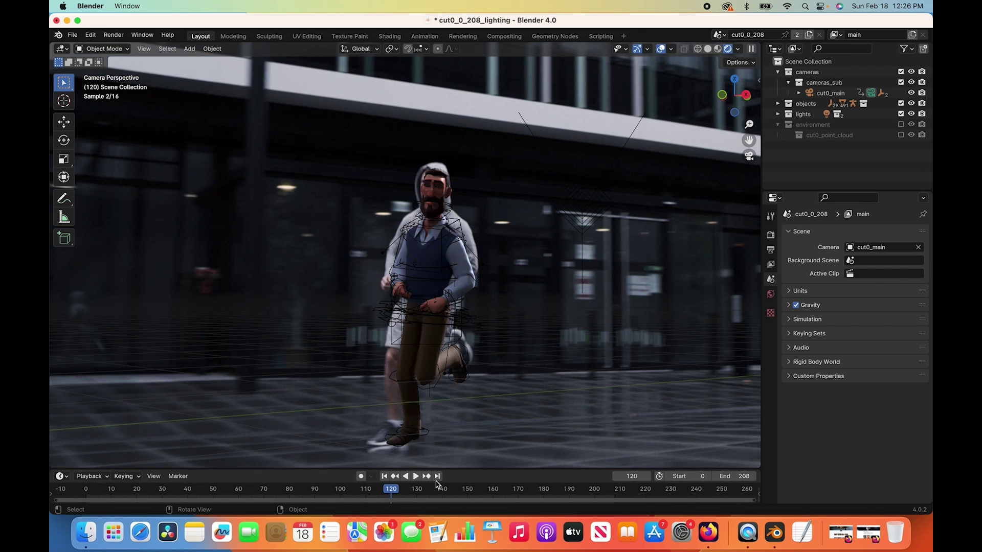
{"action": "scroll", "coordinate": [598, 273], "scroll_direction": "down", "scroll_amount": 2}
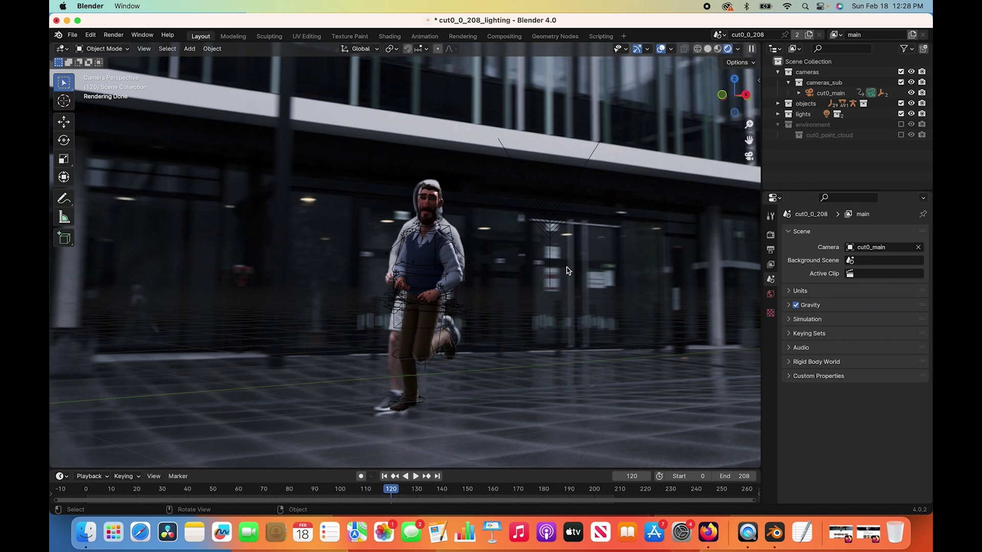
{"action": "middle_click_drag", "start_coordinate": [566, 271], "coordinate": [542, 299]}
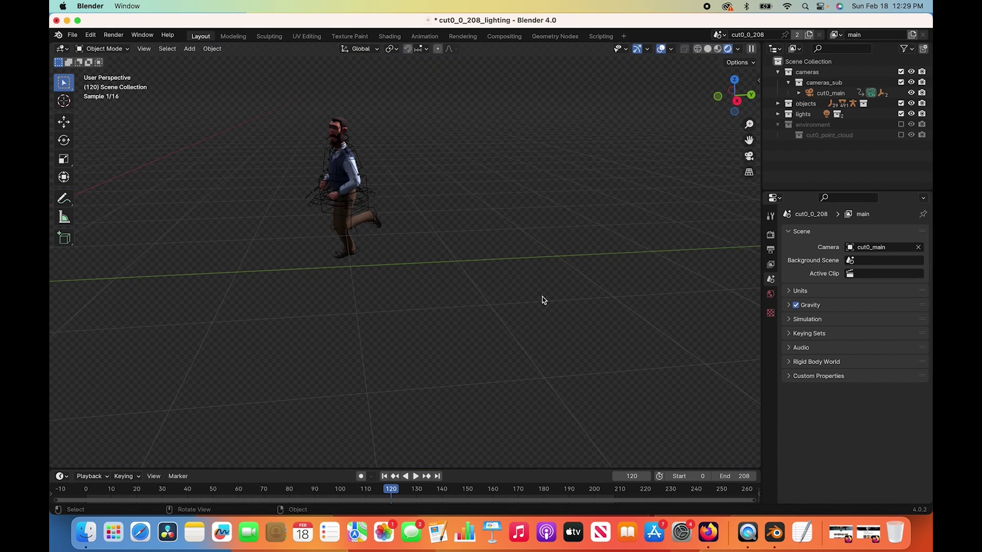